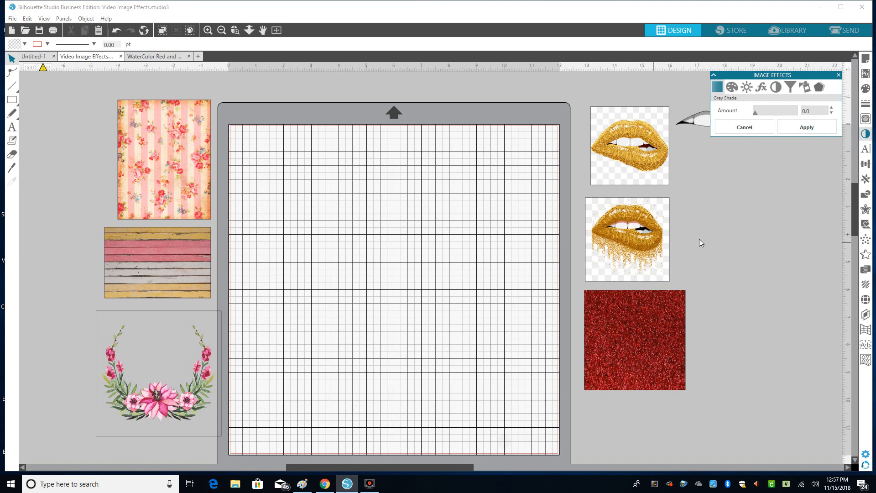
left_click(840, 75)
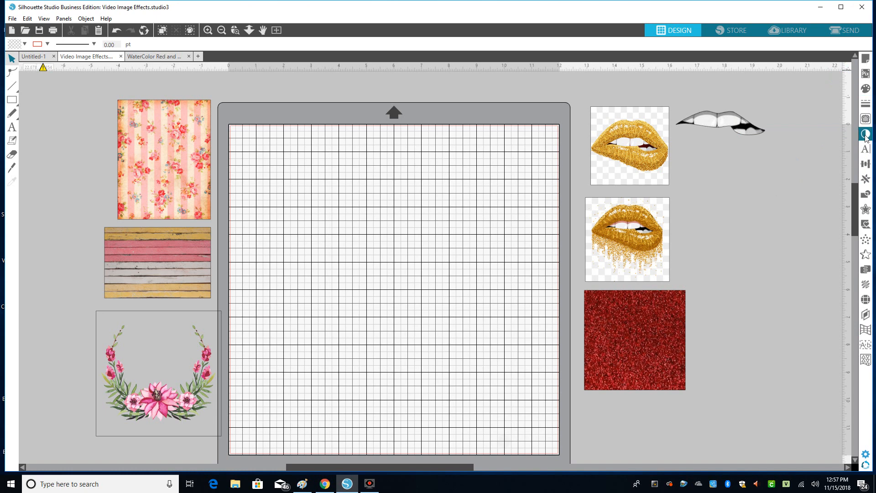
left_click(64, 18)
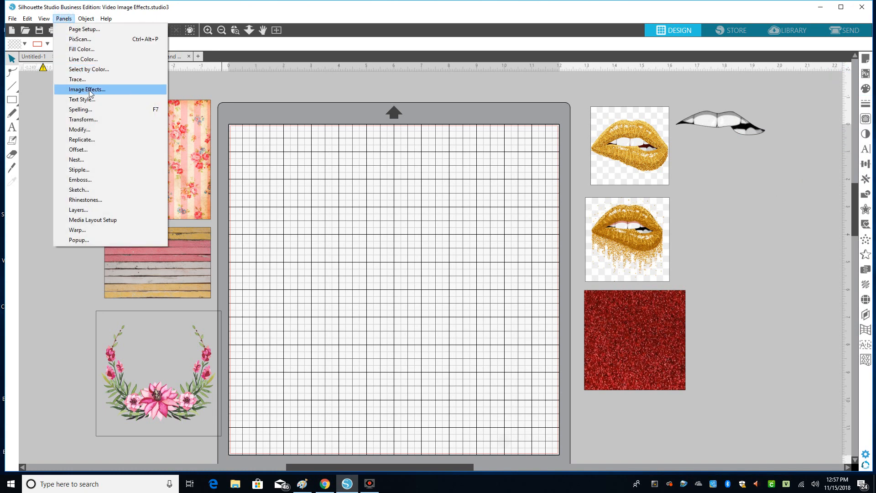
left_click(767, 154)
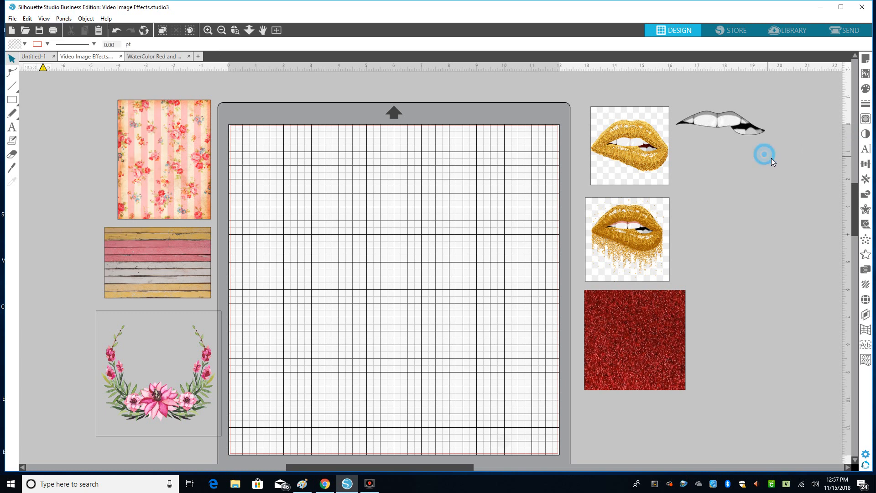
double_click(866, 135)
left_click(732, 207)
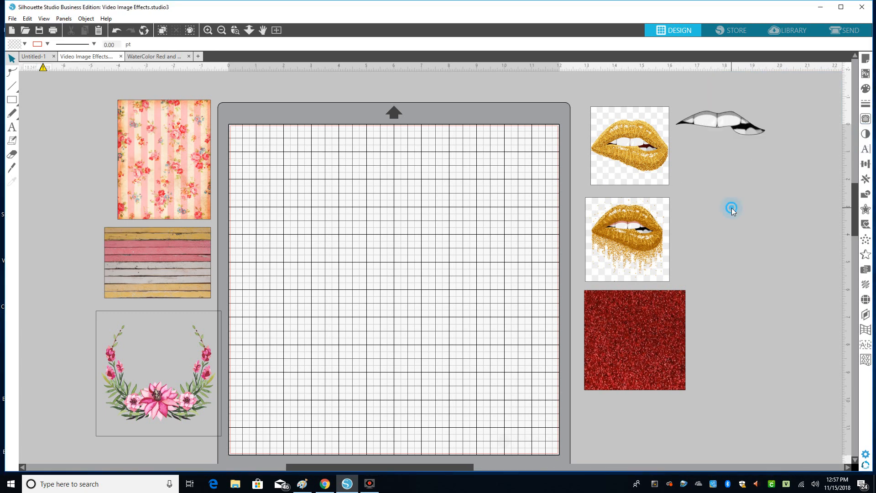
Step: Place the dripping gold lips image on the cutting mat, resize it to about 9 in square and centre it near the mat's upper edge
left_click_drag(634, 246, 291, 183)
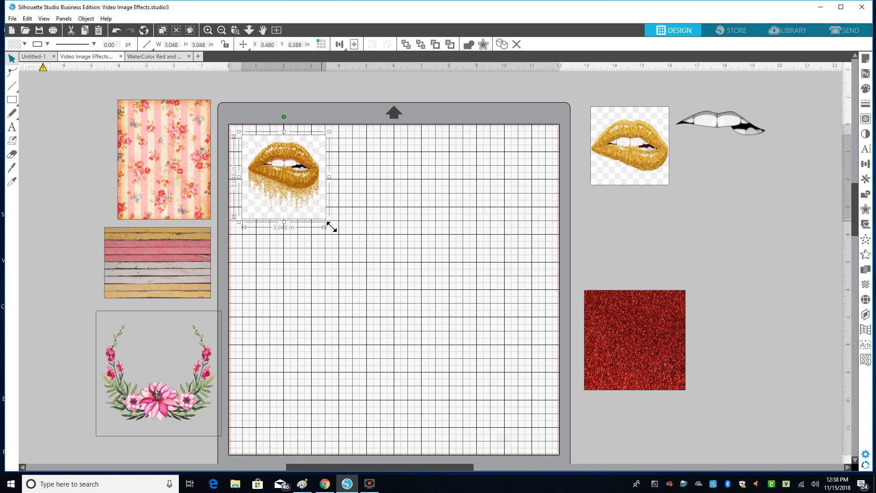
left_click_drag(331, 221, 518, 411)
left_click_drag(402, 291, 410, 301)
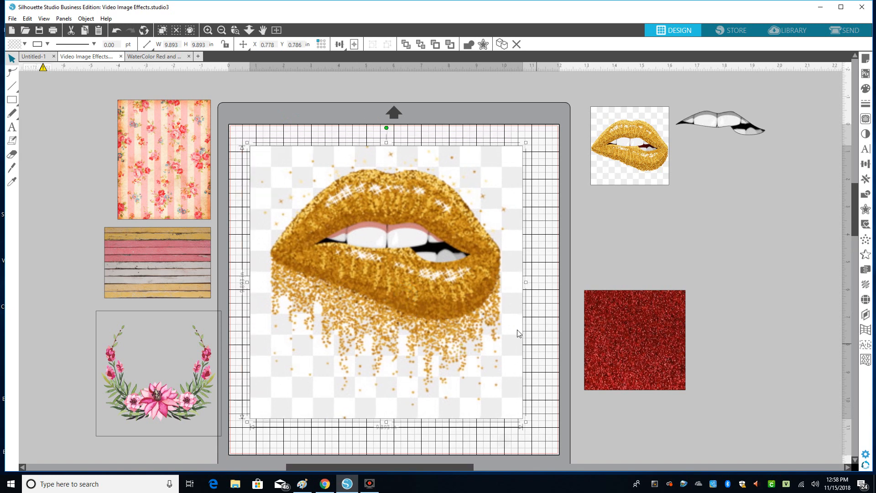
left_click_drag(529, 147, 507, 170)
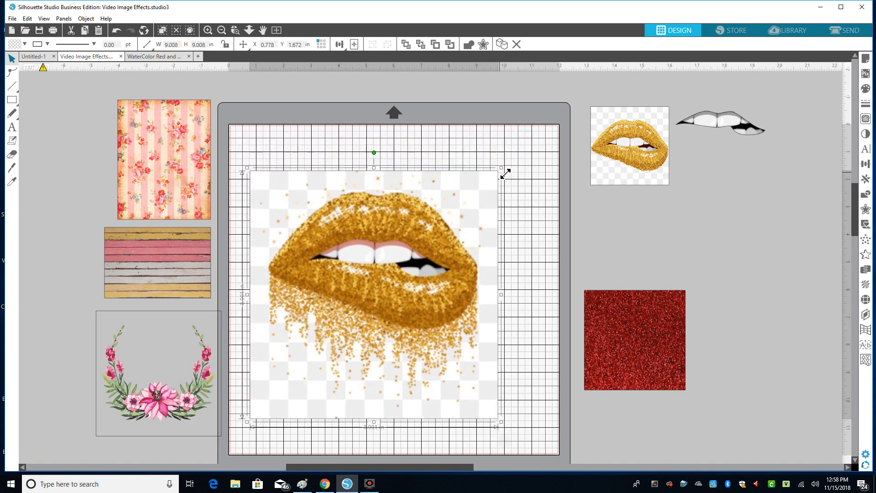
left_click(428, 223)
left_click_drag(445, 215, 461, 194)
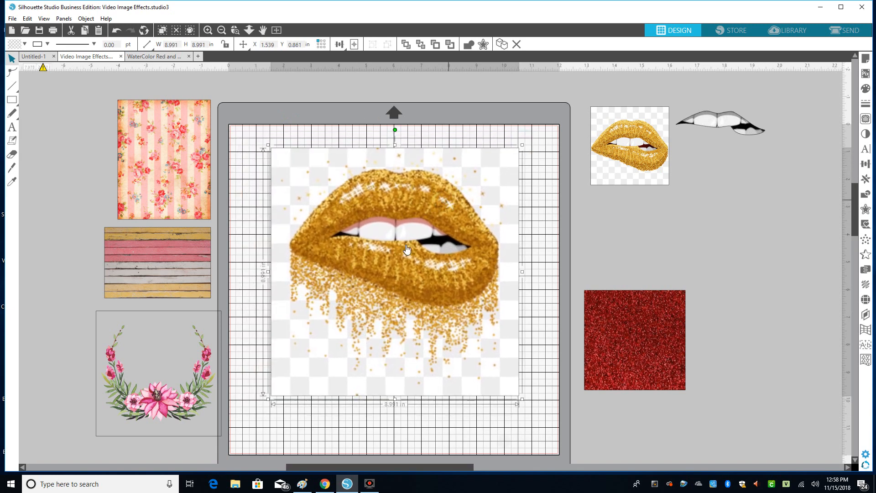
left_click(247, 313)
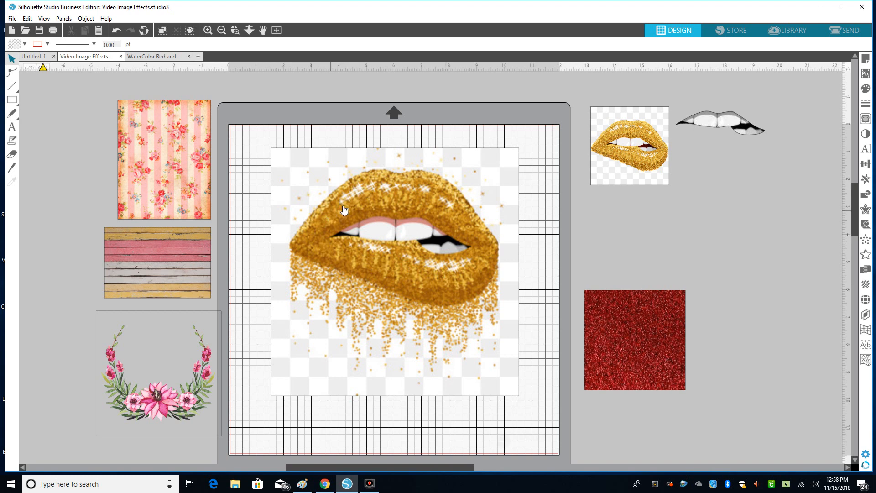
left_click_drag(444, 281, 431, 262)
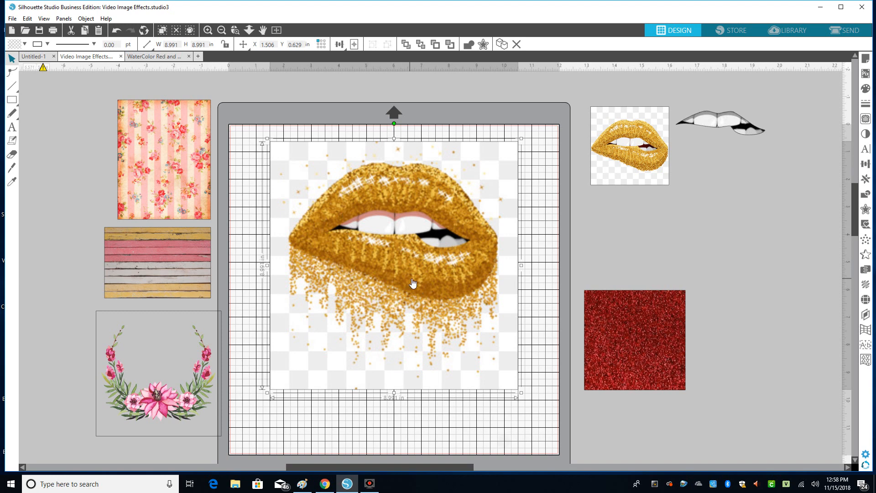
Step: Try the Grey Shade image effect on the dripping gold lips at amounts of 86 and 8
left_click(866, 133)
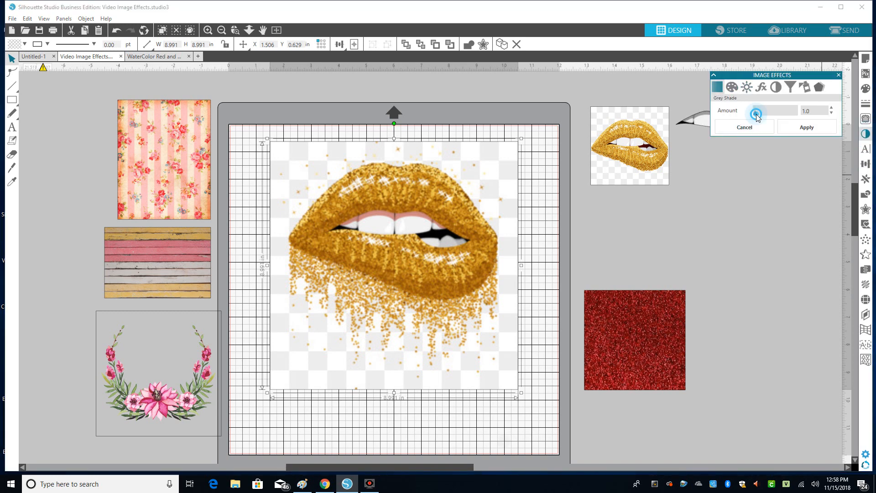
left_click_drag(757, 115, 764, 116)
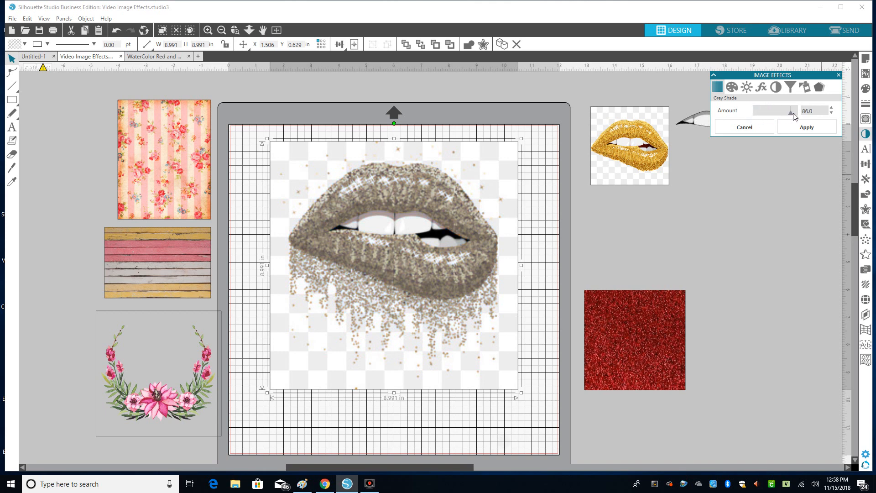
left_click_drag(780, 118, 759, 120)
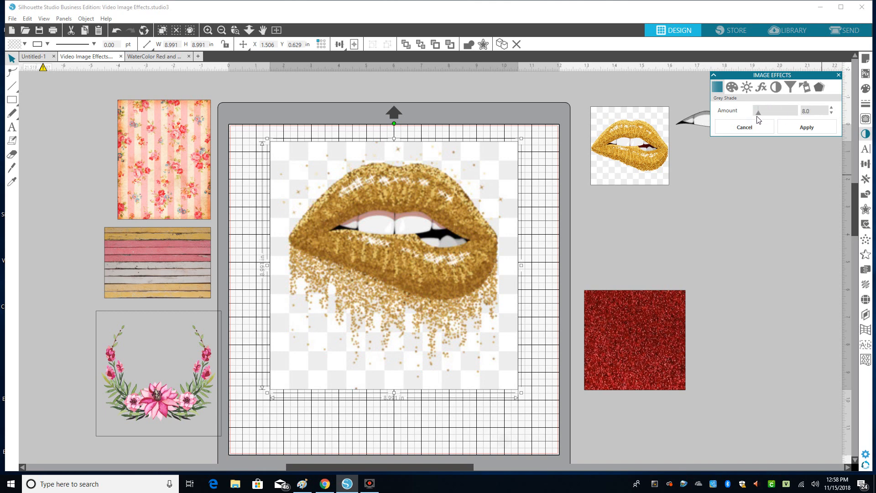
Step: Try the Colorize effect on the dripping gold lips at hues 13, 37 and 82, and discard the change
left_click(732, 87)
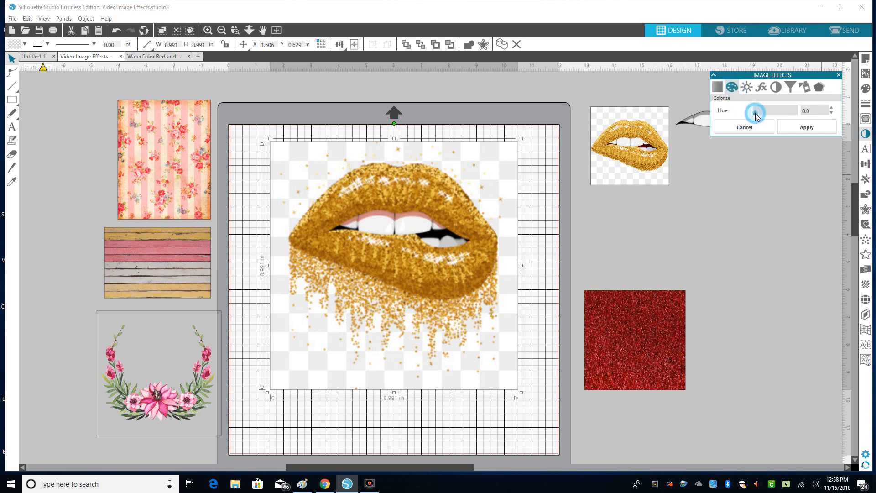
left_click_drag(755, 113, 761, 117)
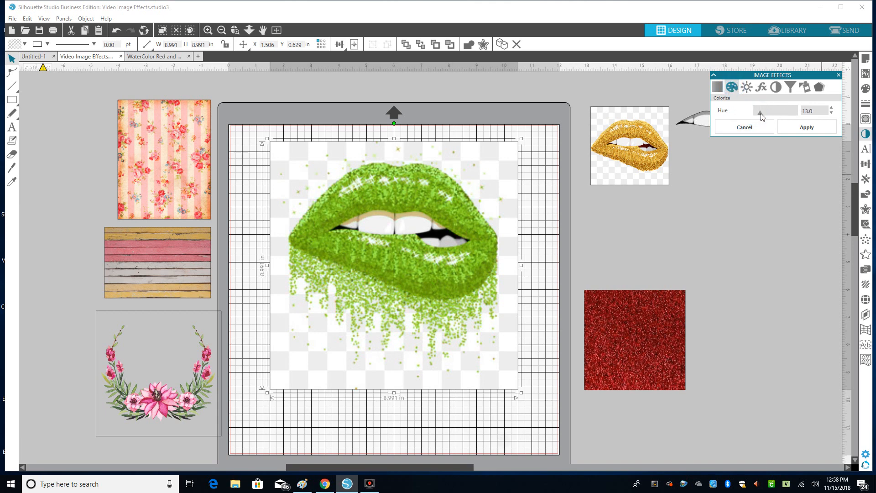
left_click_drag(761, 117, 767, 118)
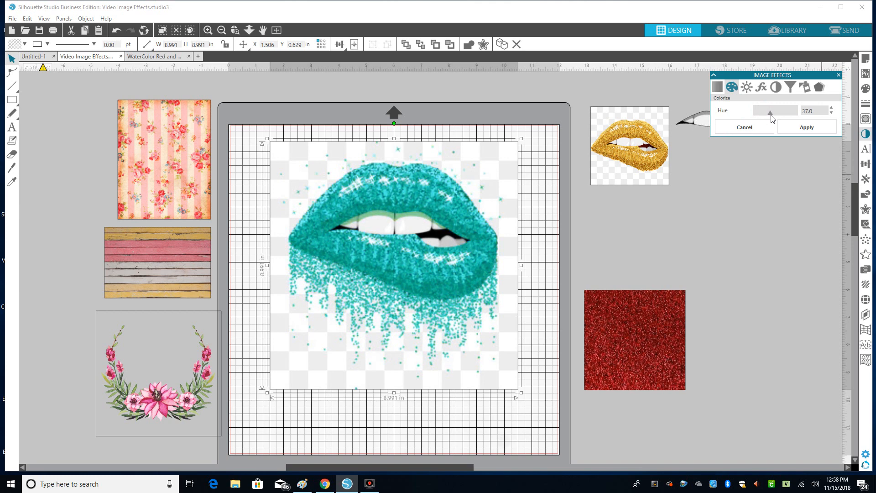
left_click_drag(773, 118, 789, 119)
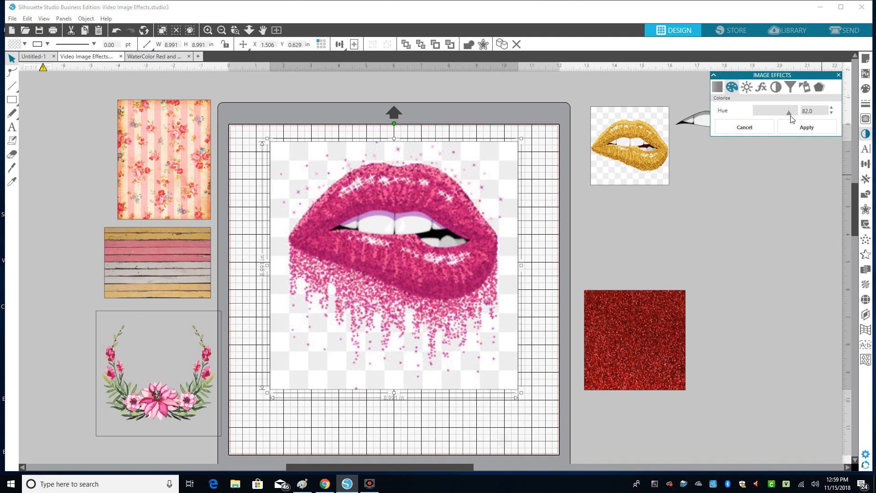
left_click(744, 128)
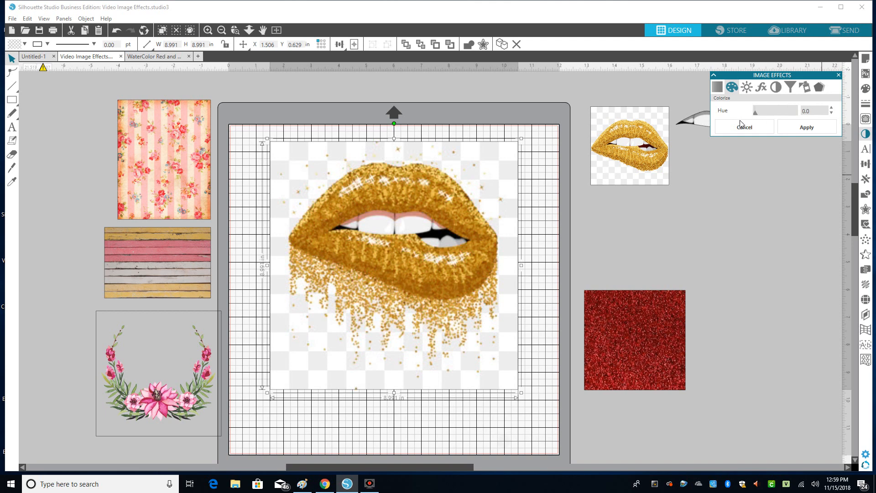
Step: Reposition the dripping gold lips image slightly lower on the cutting mat
left_click(724, 195)
left_click(428, 277)
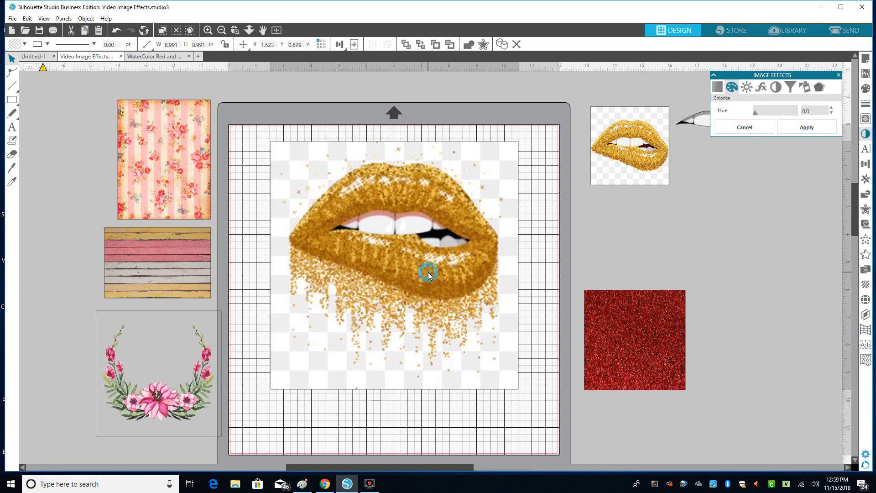
left_click_drag(853, 193, 856, 198)
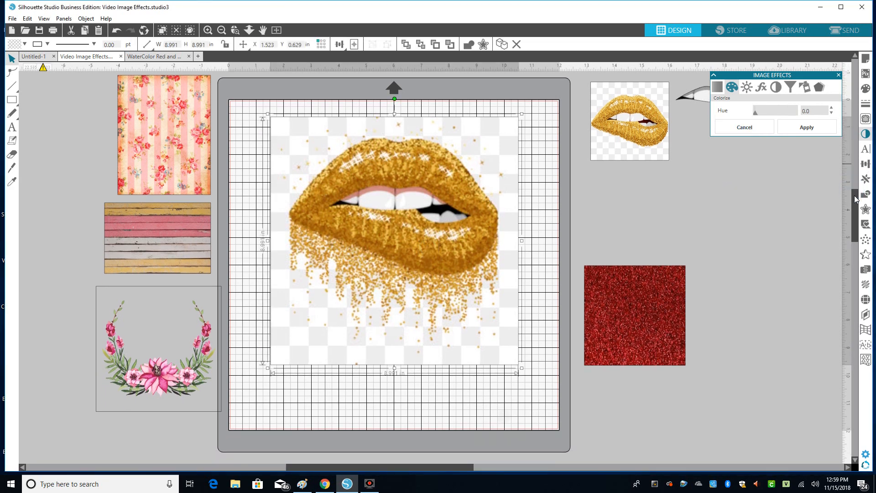
left_click_drag(460, 249, 463, 264)
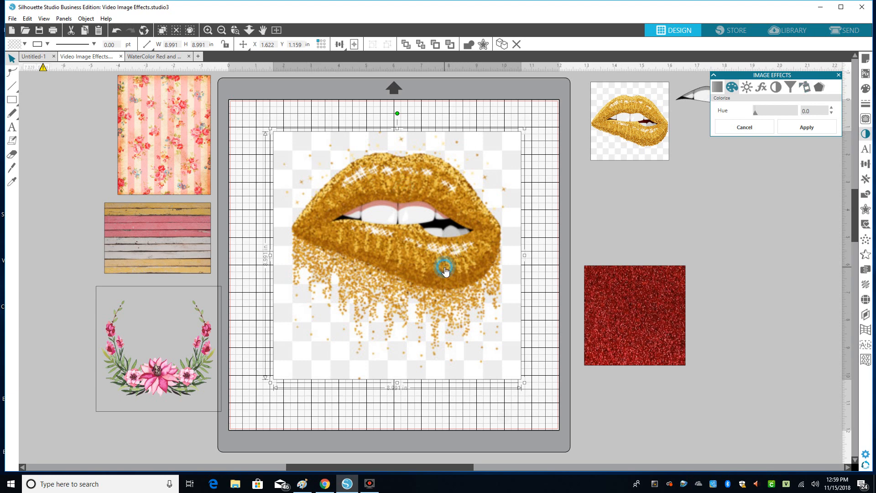
left_click_drag(446, 272, 439, 270)
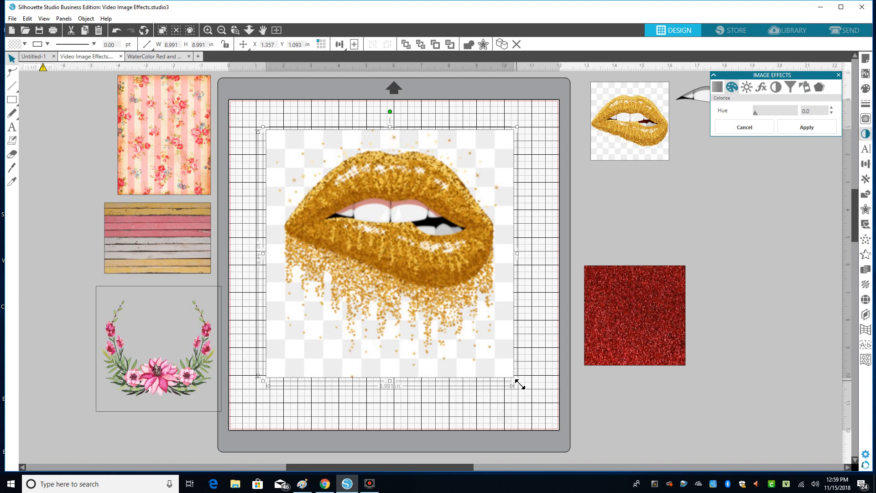
Step: Shrink the dripping gold lips image to about 3.7 in square and park it off the mat, beyond the red glitter square
left_click_drag(517, 380, 519, 382)
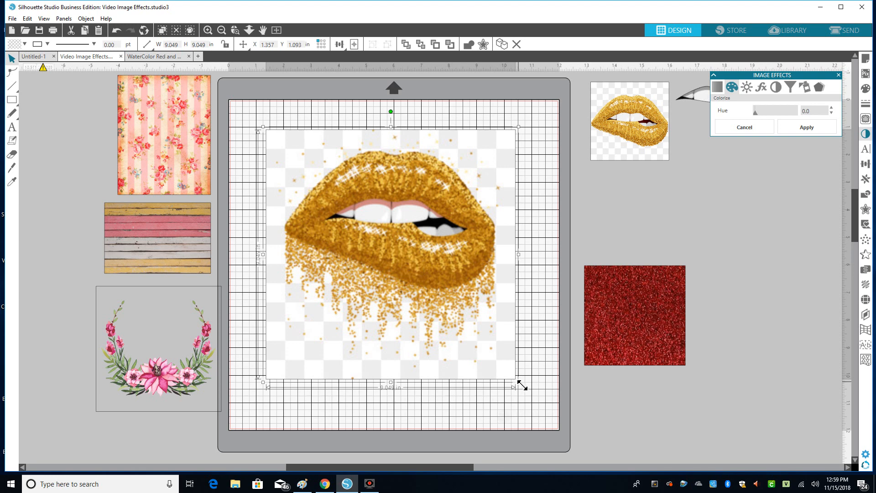
left_click_drag(523, 386, 488, 352)
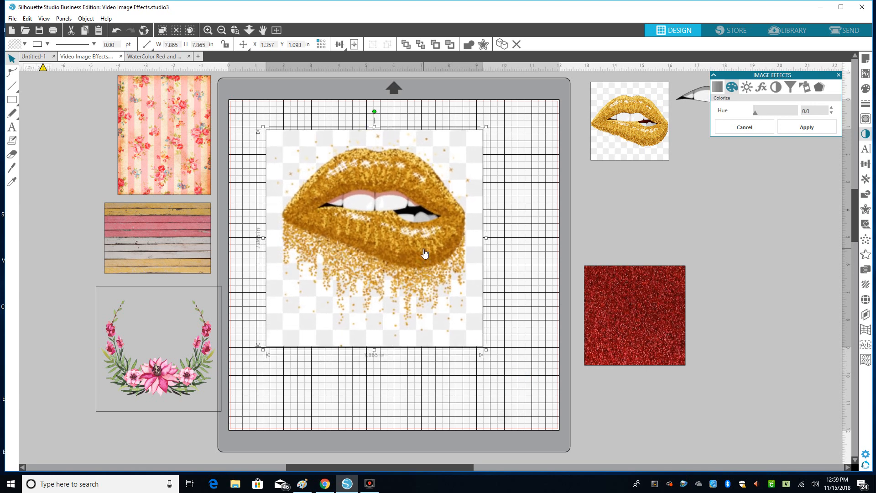
left_click_drag(425, 253, 422, 297)
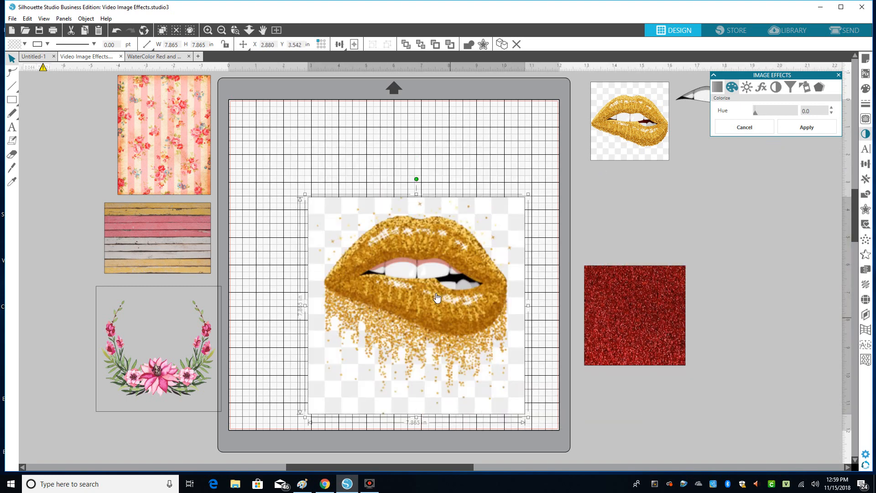
left_click_drag(514, 394, 401, 280)
left_click_drag(361, 240, 389, 246)
left_click_drag(667, 255, 774, 207)
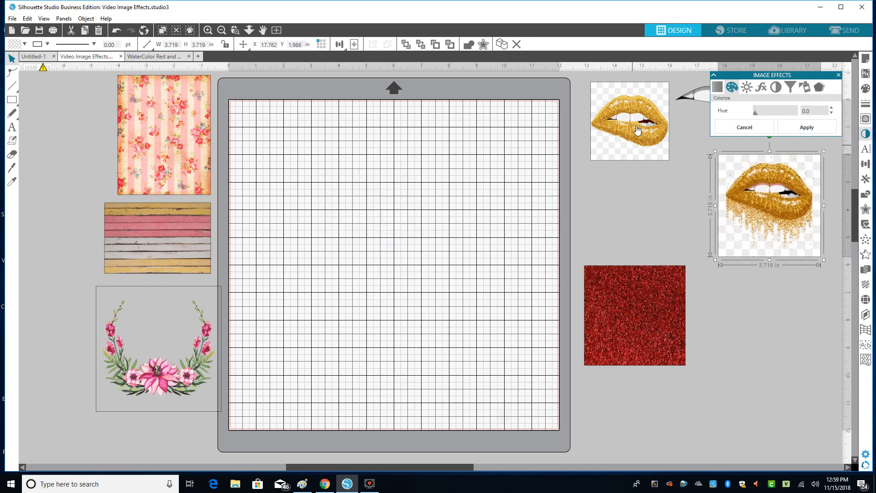
Step: Place the gold lips image without drips on the mat, enlarge it to about 7 in square and centre it near the mat's upper edge
left_click_drag(629, 127, 372, 172)
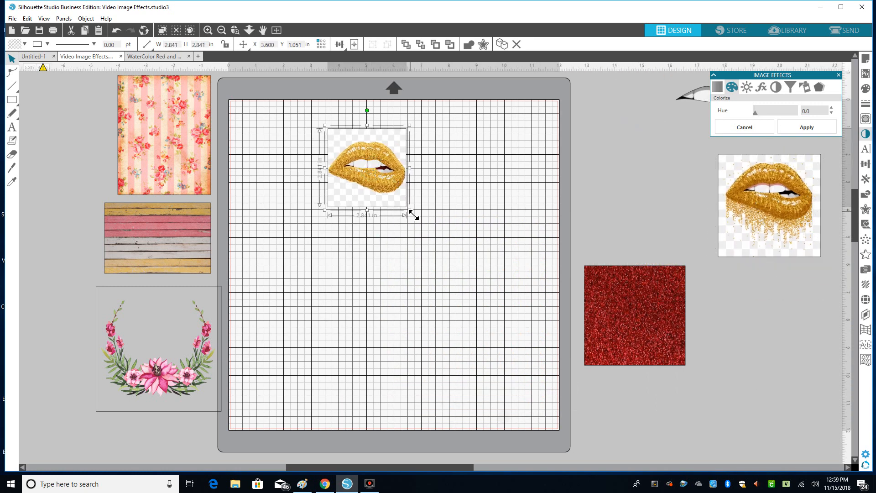
left_click_drag(411, 212, 502, 332)
left_click_drag(454, 274, 418, 254)
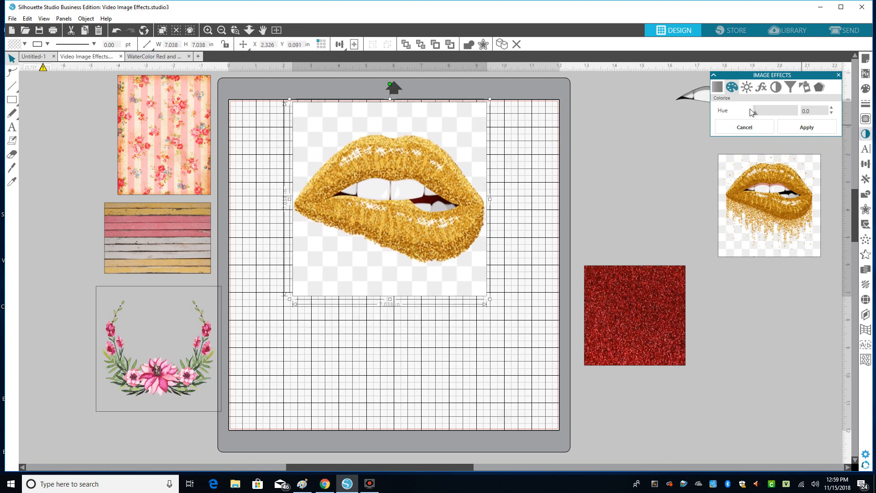
left_click_drag(756, 110, 701, 115)
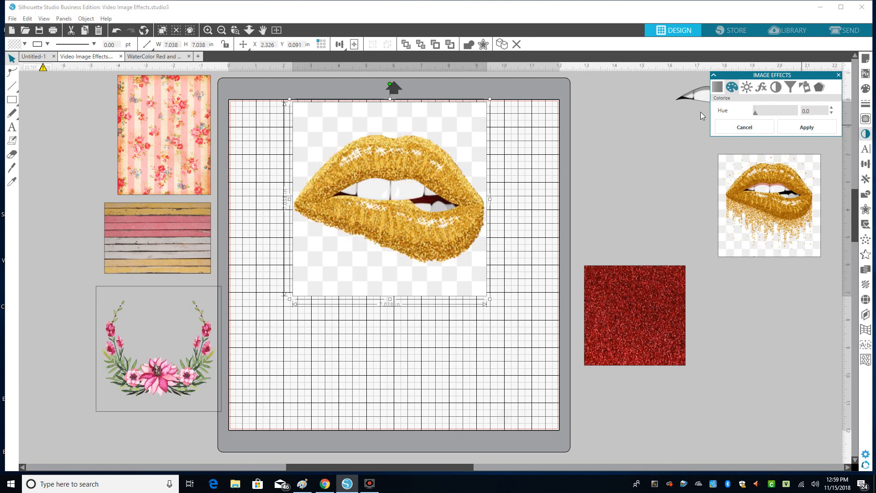
left_click_drag(453, 229, 451, 235)
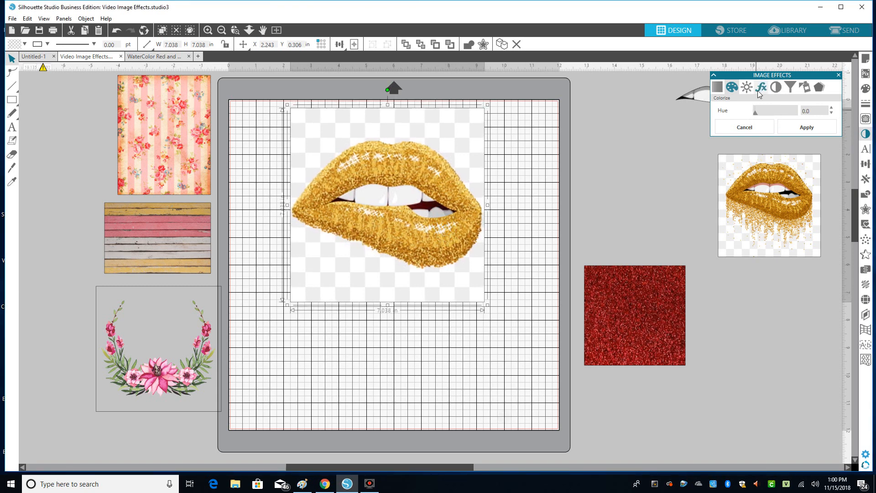
Step: Try the Gamma effect on the gold lips at an amount of 70 and discard the change
left_click(761, 87)
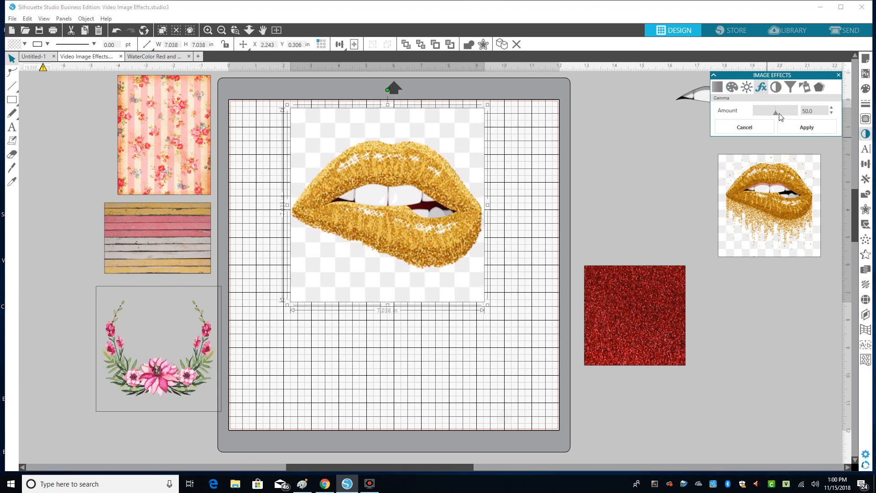
mouse_move(777, 114)
left_mouse_down()
mouse_move(795, 115)
mouse_move(776, 116)
mouse_move(785, 118)
left_mouse_up()
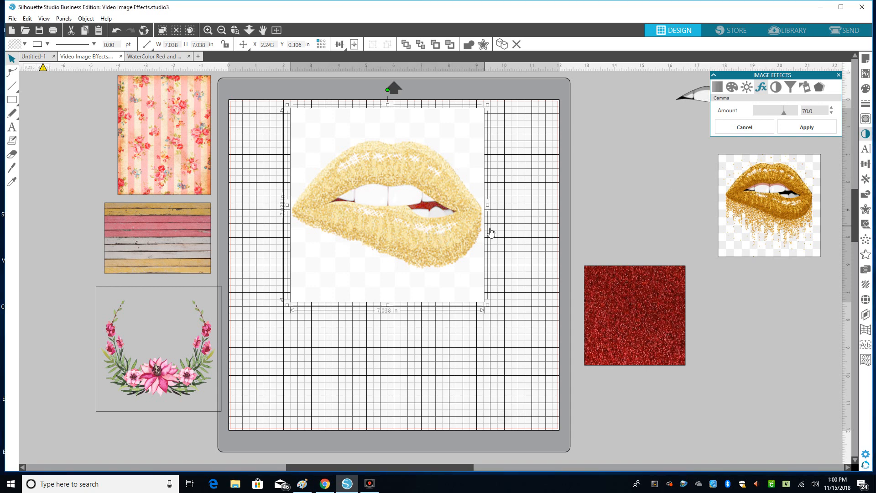
left_click(778, 90)
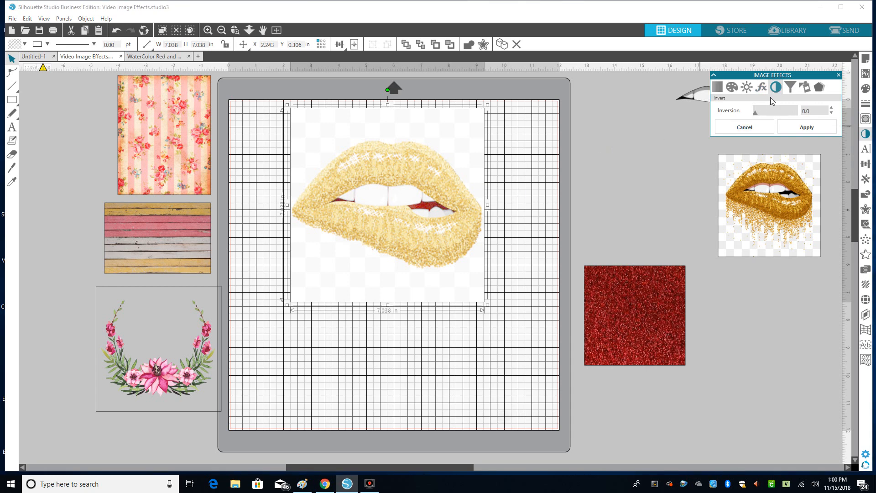
left_click(744, 126)
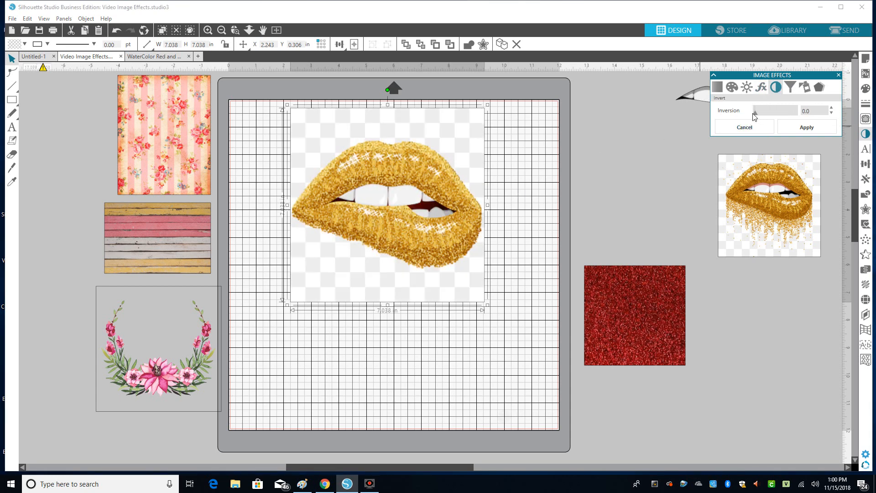
Step: Preview the Invert effect on the gold lips with an inversion of 90
left_click_drag(756, 113, 791, 114)
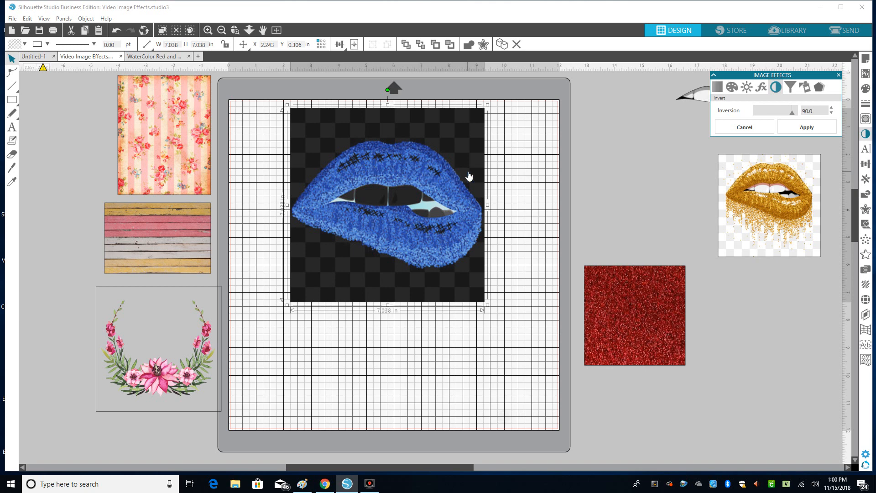
Step: Try the Invert effect on the gold lips with an inversion of 94 and discard the change
left_click(794, 113)
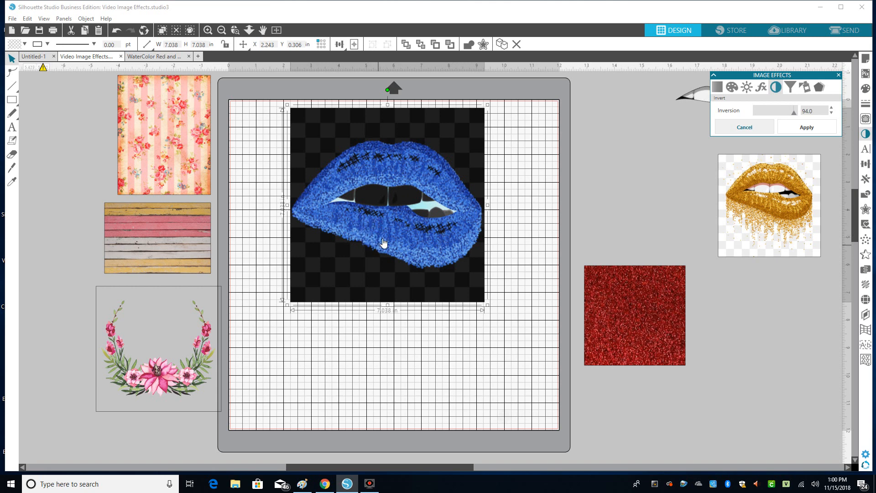
left_click_drag(421, 241, 420, 244)
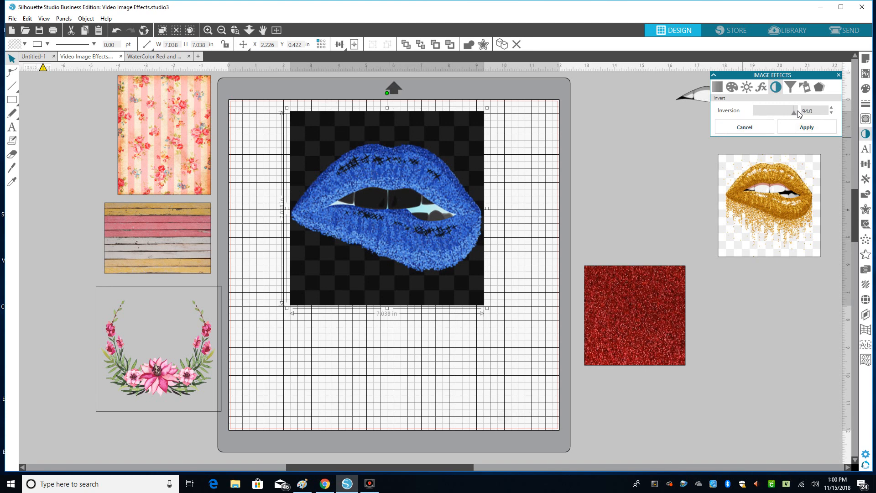
left_click(765, 130)
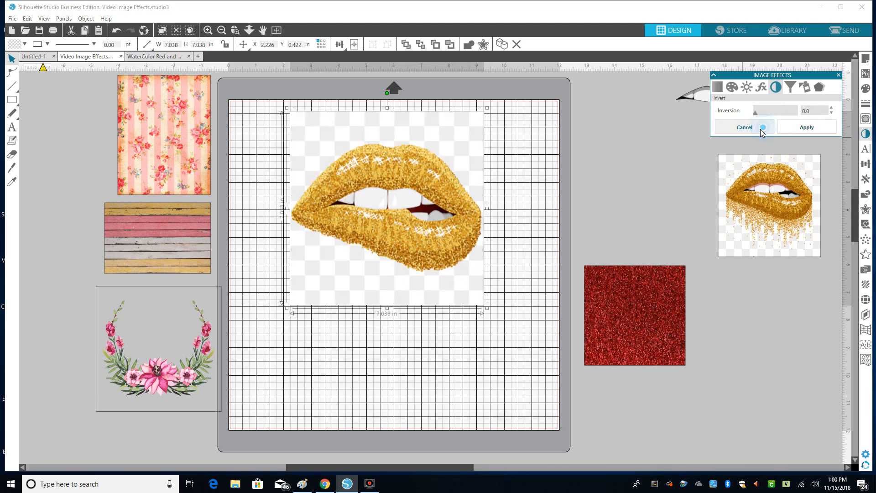
Step: Preview the Sepia effect on the gold lips at a strength of 62
left_click(791, 88)
left_click_drag(754, 112, 759, 113)
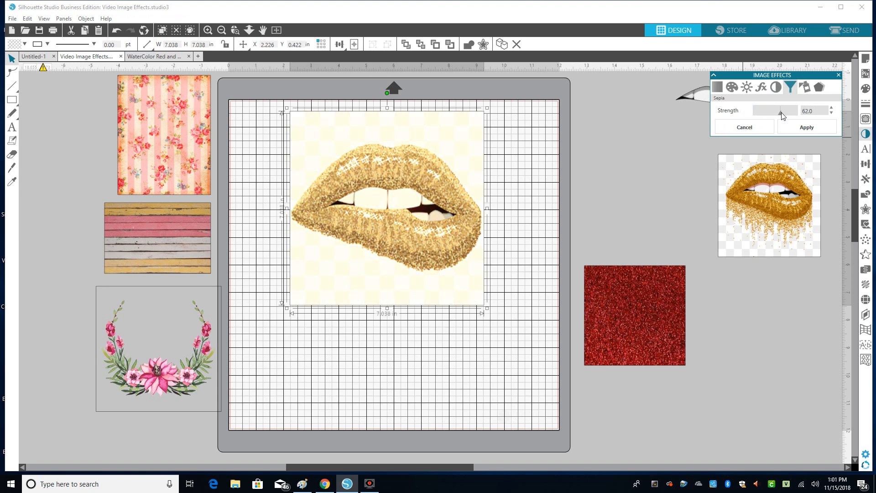
left_click_drag(765, 118, 775, 118)
Step: Preview the Tint effect on the gold lips with red 18, green -35 and blue 40, and close the effect options
left_click(805, 89)
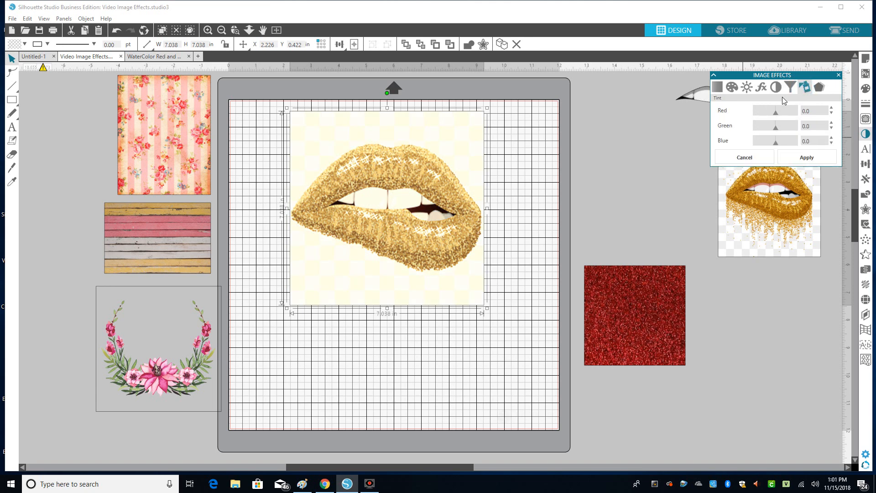
left_click_drag(776, 113, 788, 139)
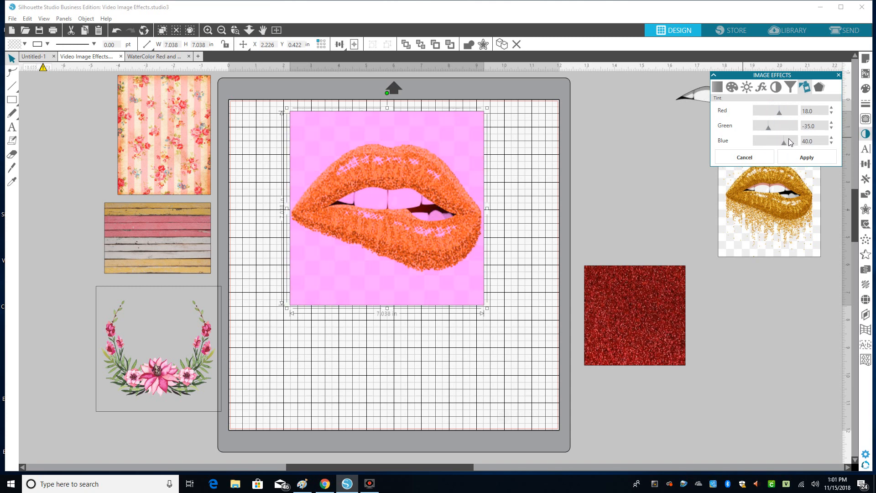
left_click(839, 75)
Step: Move the grey teeth image closer to the mat and enlarge it to about 4.4 in wide
left_click(721, 92)
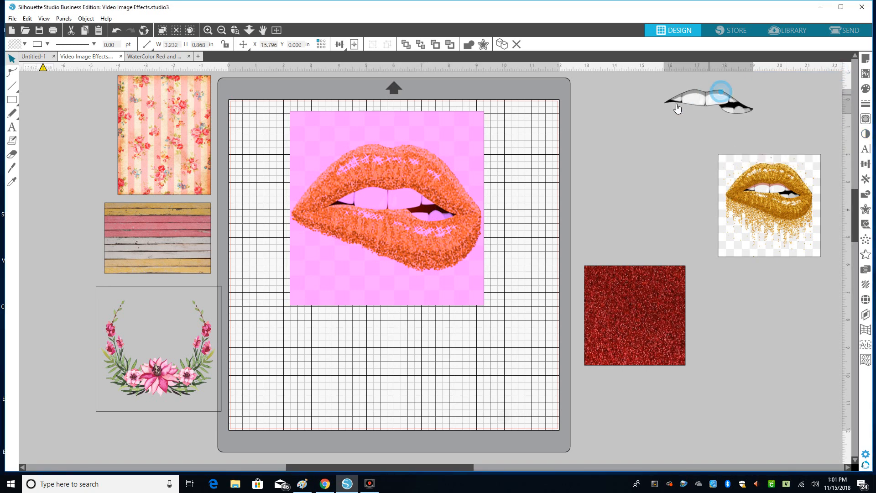
left_click_drag(678, 108, 630, 111)
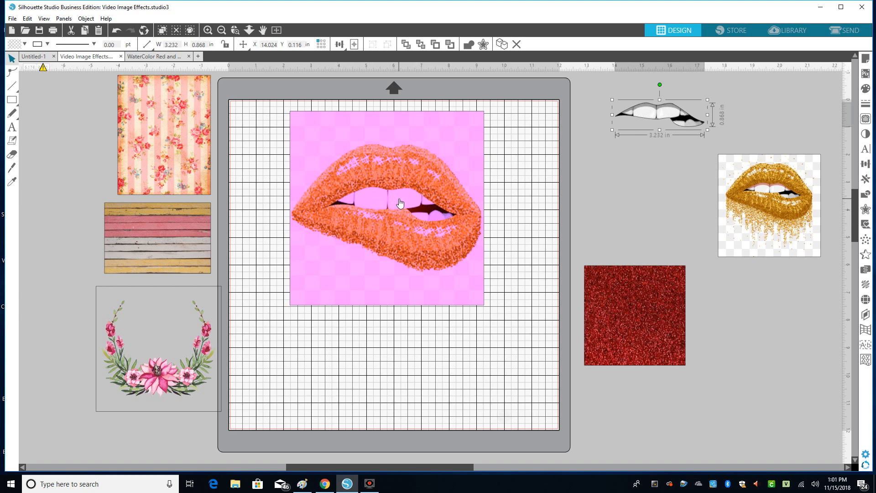
left_click_drag(677, 119, 712, 114)
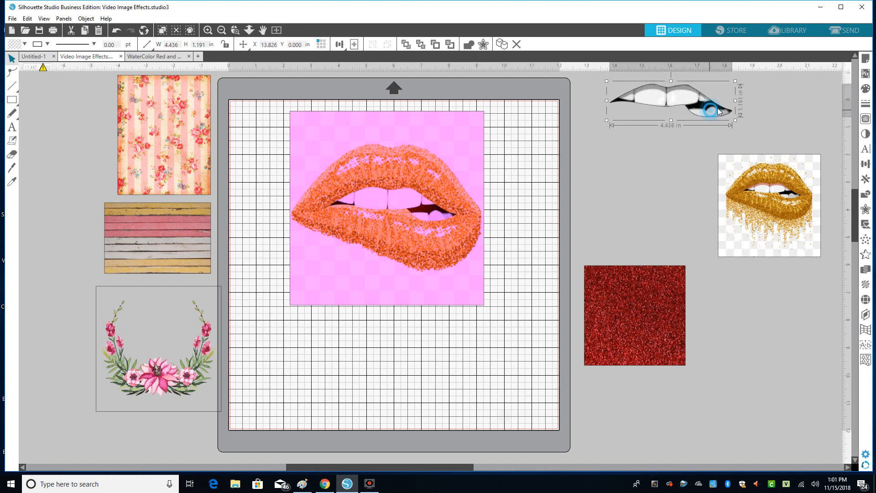
Step: Discard the effects on the gold lips, shrink the image to about 3 in square and park it off the mat below the teeth
left_click(454, 205)
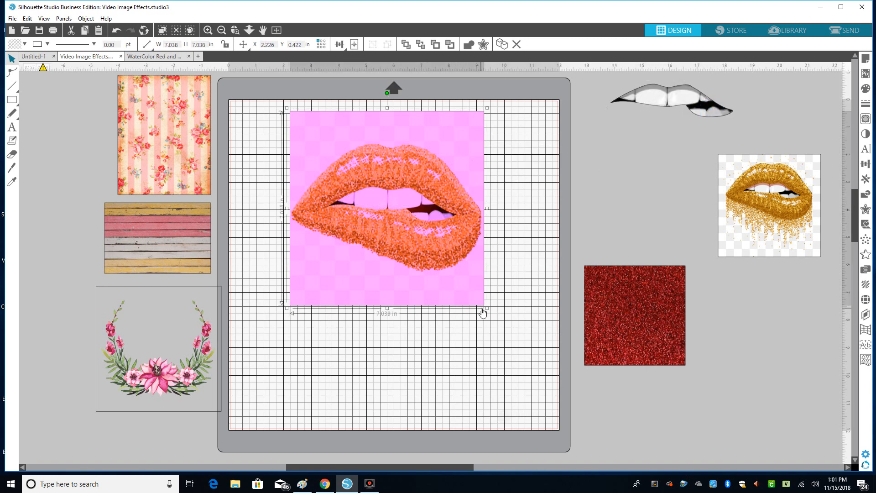
left_click(866, 136)
left_click(744, 127)
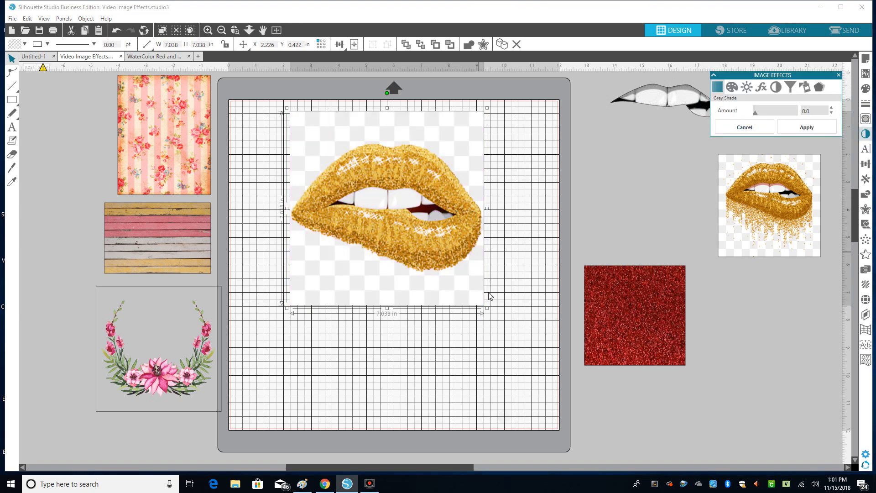
left_click_drag(487, 312, 683, 193)
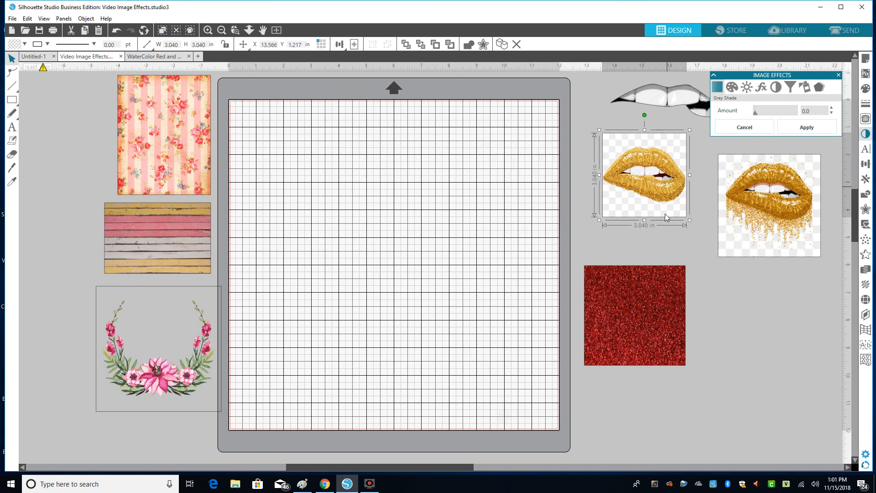
Step: Place the red glitter square on the mat, enlarge it to about 8.4 by 8.2 in and shift it toward the mat's centre
left_click_drag(641, 296, 308, 149)
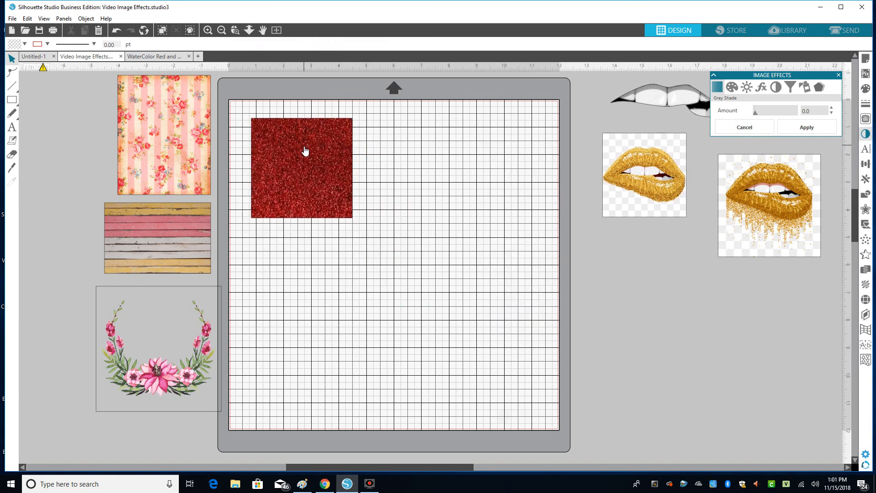
left_click_drag(356, 222, 485, 348)
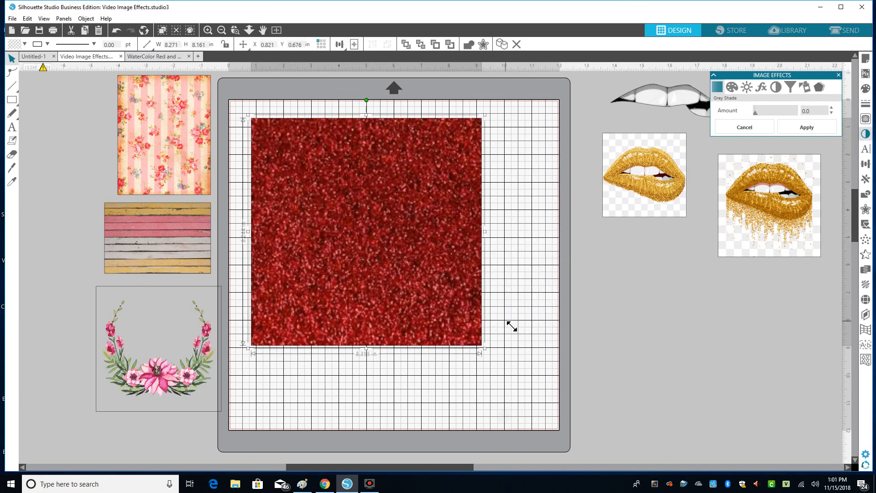
left_click_drag(364, 239, 372, 239)
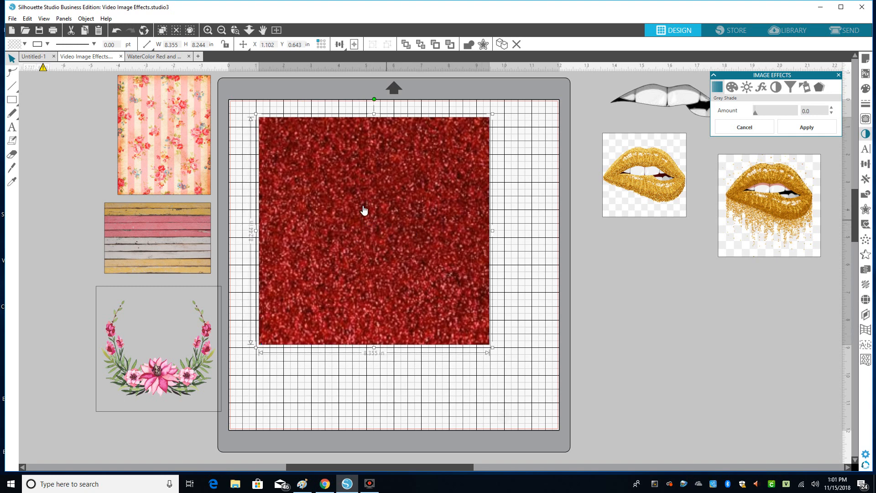
Step: Try the Colorize effect on the red glitter square with hues of 50 and 90
left_click(734, 87)
left_click_drag(755, 114, 776, 113)
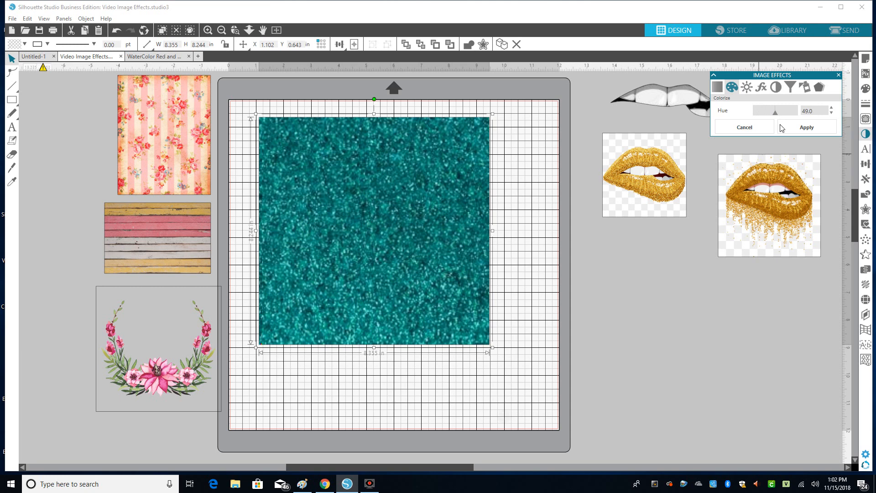
left_click_drag(778, 113, 776, 114)
left_click_drag(333, 201, 336, 200)
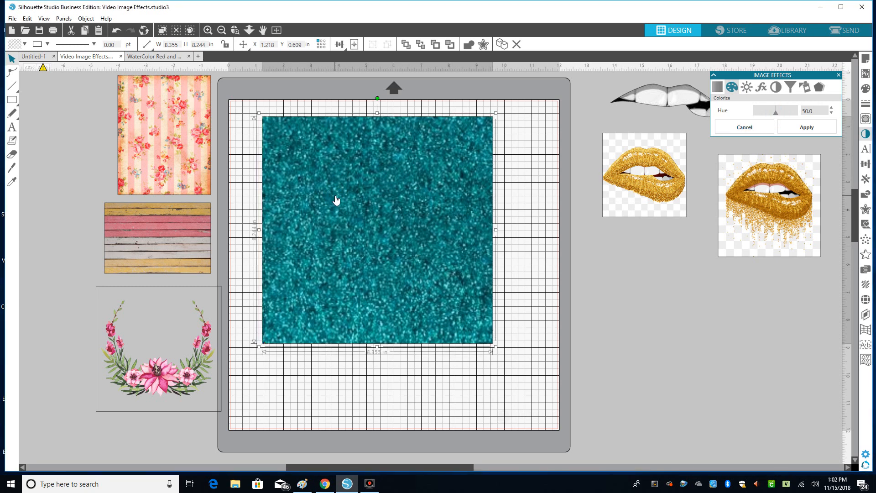
left_click_drag(778, 116, 793, 117)
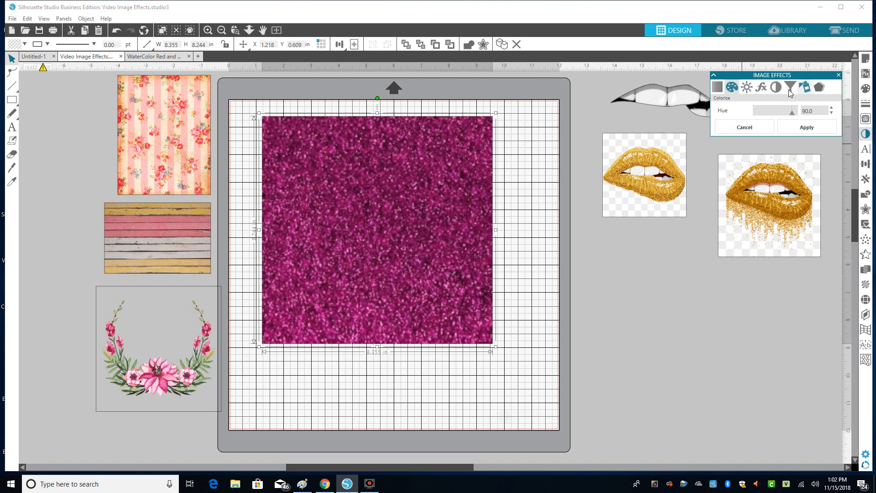
left_click(805, 87)
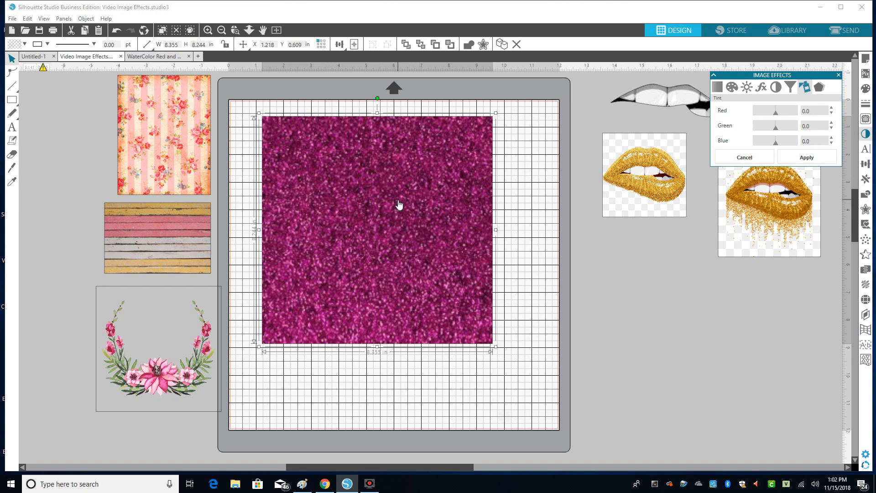
left_click_drag(394, 204, 397, 206)
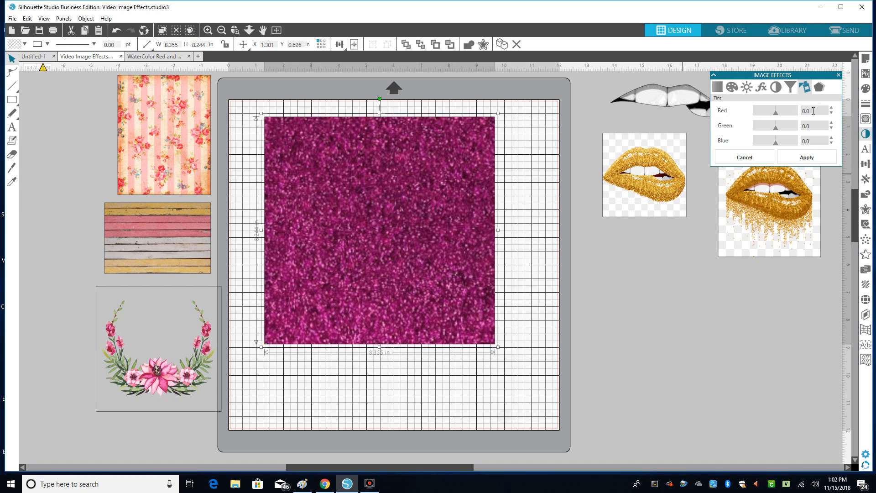
left_click_drag(368, 202, 374, 201)
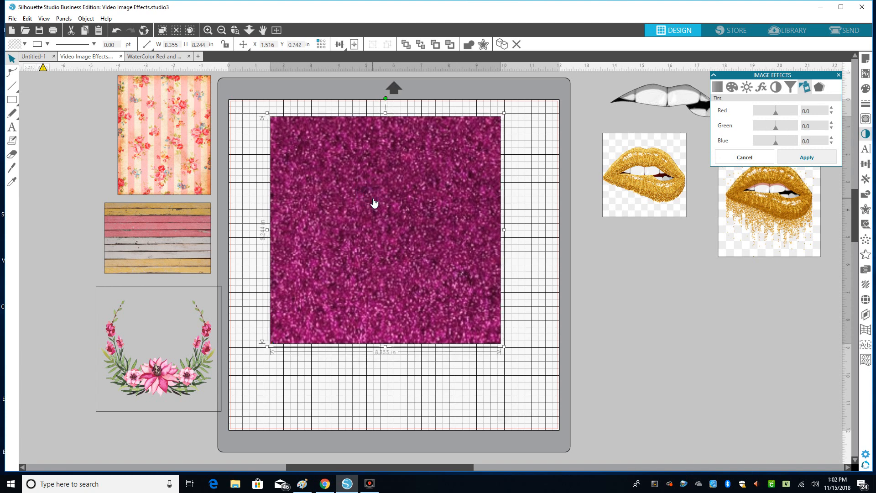
left_click_drag(314, 253, 316, 255)
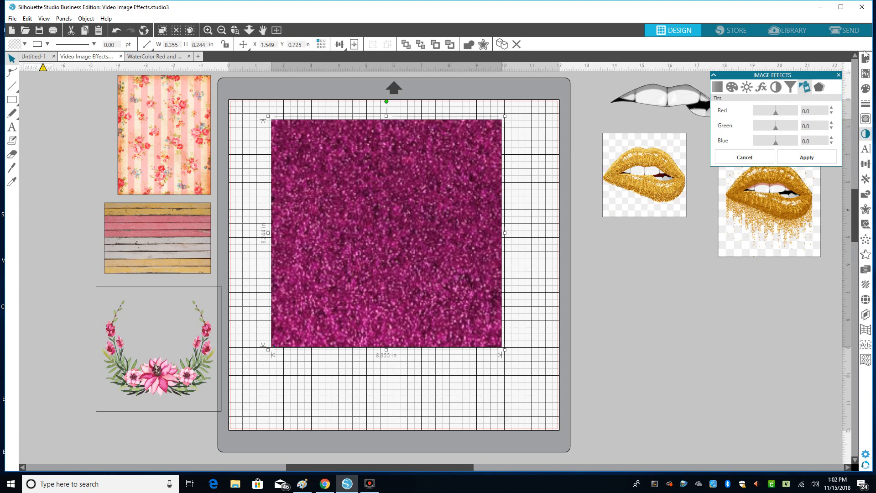
Step: Try the Sepia effect on the glitter square at a strength of 55 and return it to 0
left_click(785, 90)
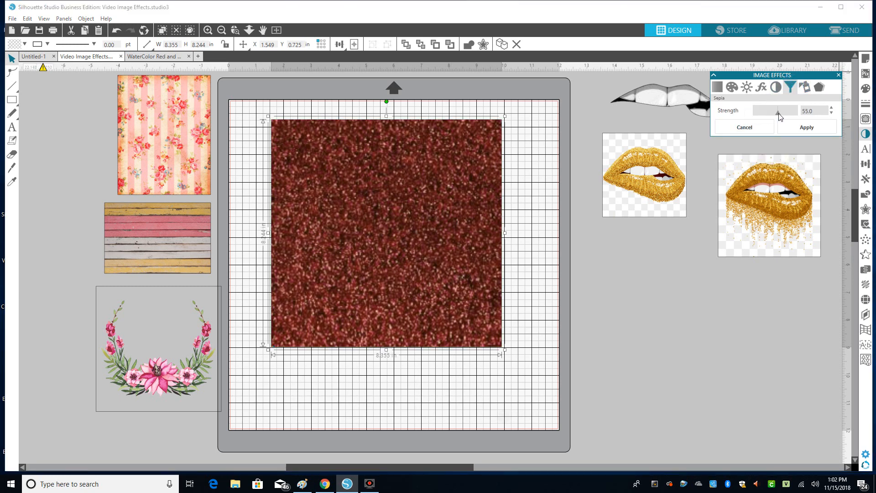
left_click_drag(783, 115, 751, 120)
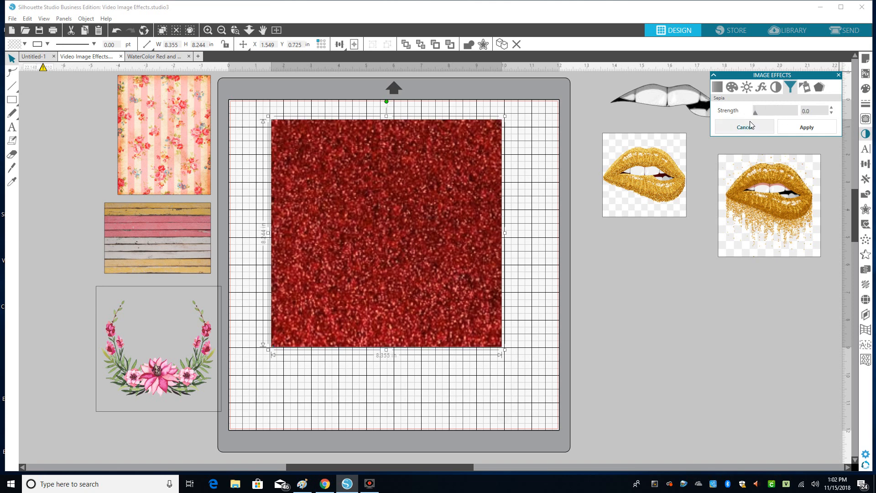
Step: Shrink the red glitter square to about 4.6 in wide and park it off the mat below the gold lips
left_click_drag(423, 247, 537, 307)
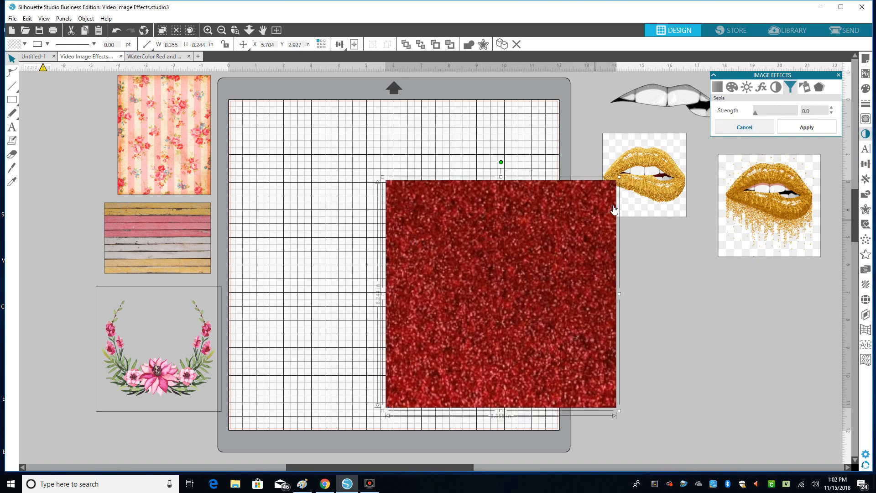
left_click(383, 179)
left_click(394, 197)
left_click_drag(383, 177, 489, 280)
left_click_drag(583, 321, 691, 313)
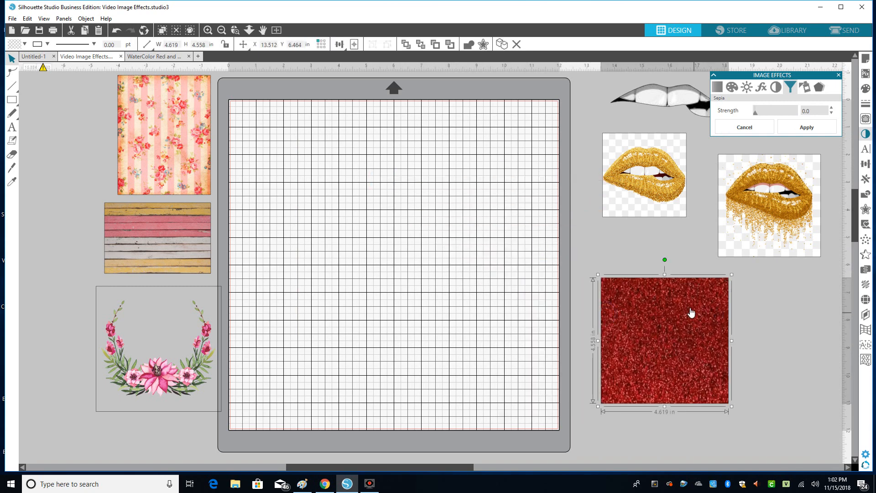
Step: Place the floral striped paper on the mat, enlarge it to about 7 by 9 in and centre it near the upper edge
left_click_drag(183, 146, 311, 179)
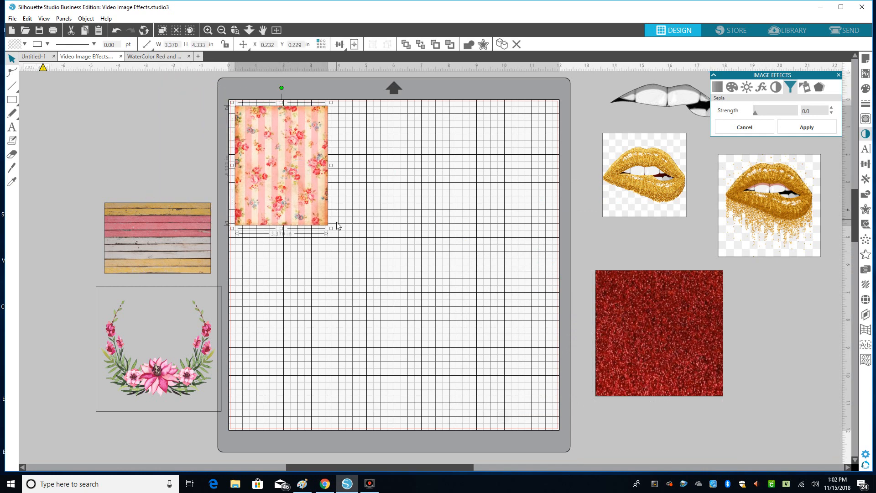
left_click_drag(332, 228, 456, 360)
left_click_drag(388, 247, 449, 259)
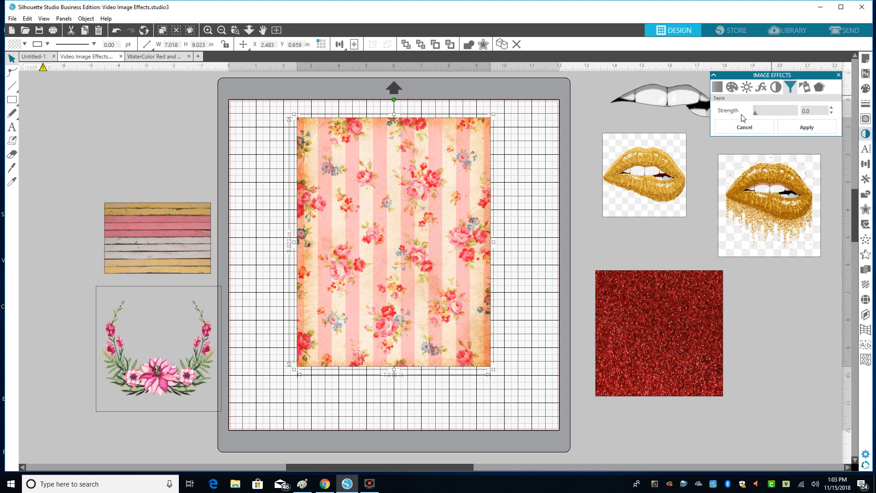
Step: Try the Sepia effect on the floral striped paper at a strength of 55
mouse_move(756, 113)
left_mouse_down()
mouse_move(779, 117)
mouse_move(756, 113)
left_mouse_up()
left_click_drag(756, 115, 787, 111)
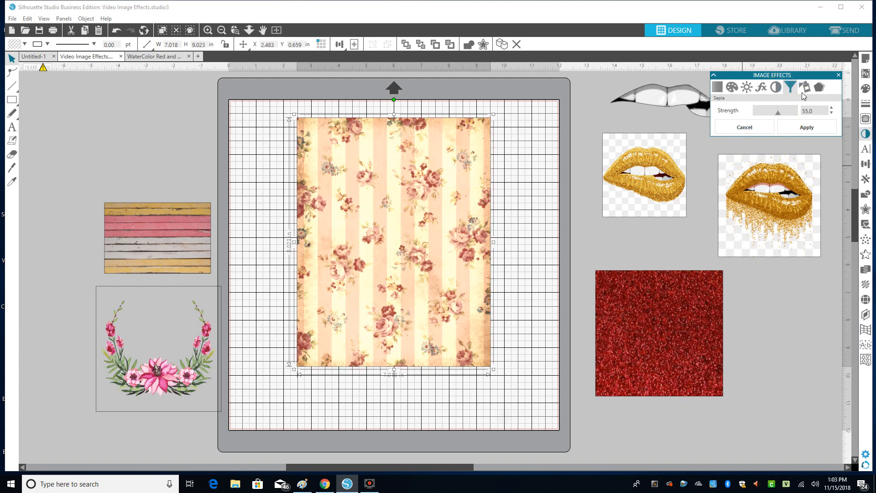
Step: Colorize the floral striped paper with a hue of 46
left_click(732, 88)
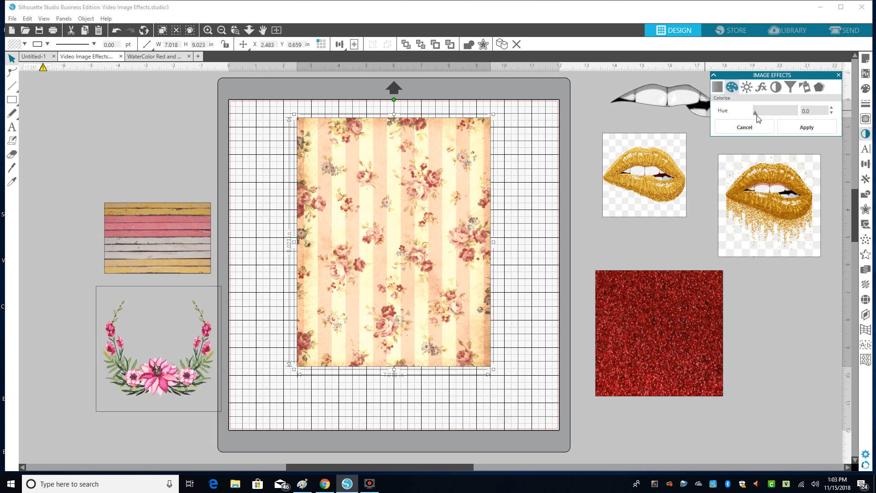
left_click_drag(757, 114, 781, 118)
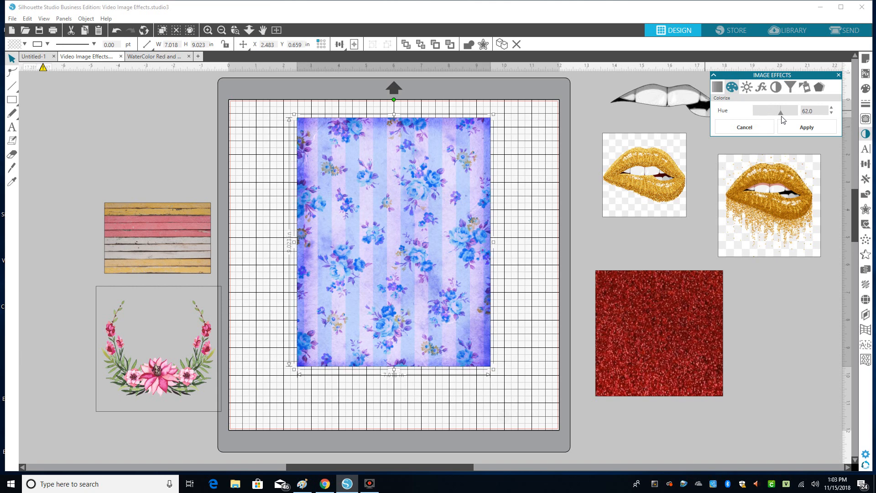
mouse_move(783, 120)
left_mouse_down()
mouse_move(793, 119)
mouse_move(776, 119)
left_mouse_up()
Step: Shrink the colorized floral paper and park it off the mat above the wood plank image
left_click(450, 171)
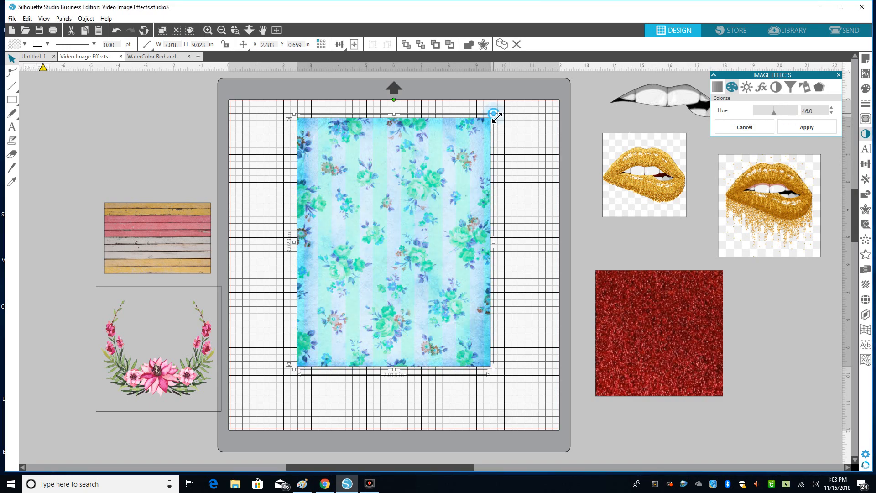
left_click_drag(494, 114, 164, 80)
Step: Place the wood plank image on the mat, enlarge it to about 10.5 by 7 in and centre it across the mat
left_click(190, 216)
left_click_drag(245, 216, 393, 143)
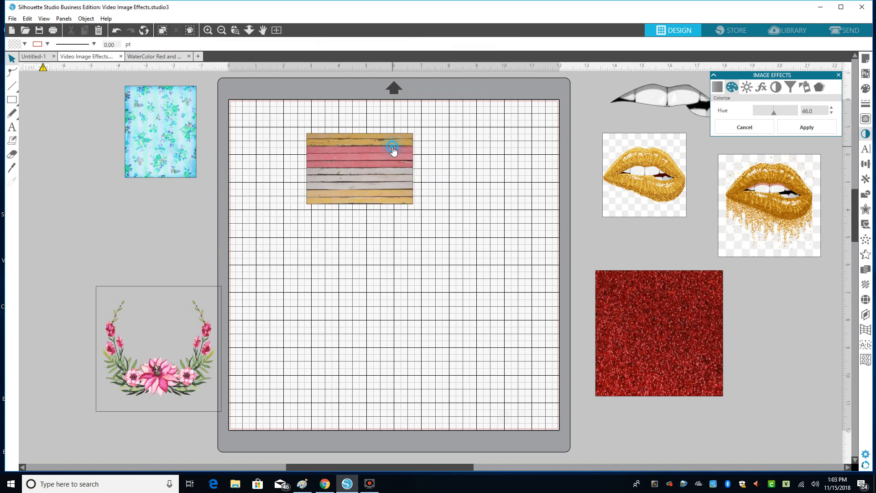
left_click_drag(414, 206, 434, 230)
left_click_drag(392, 187, 351, 183)
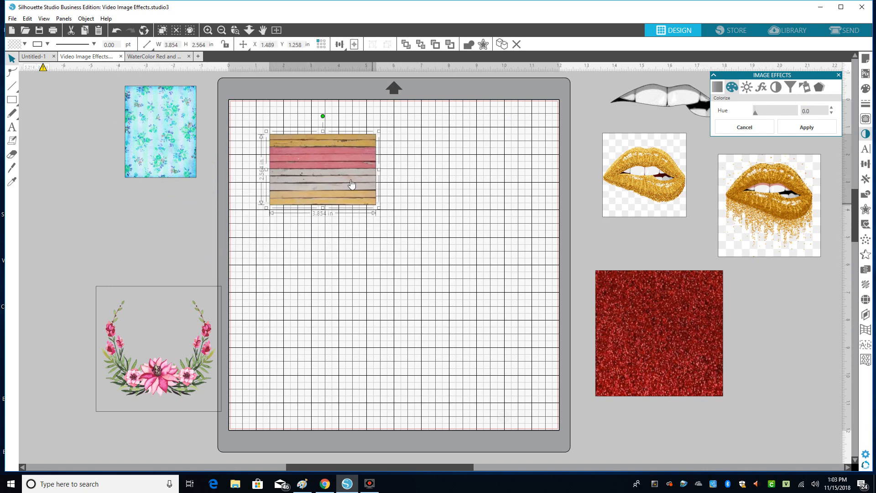
left_click_drag(379, 211, 559, 338)
left_click_drag(423, 247, 409, 238)
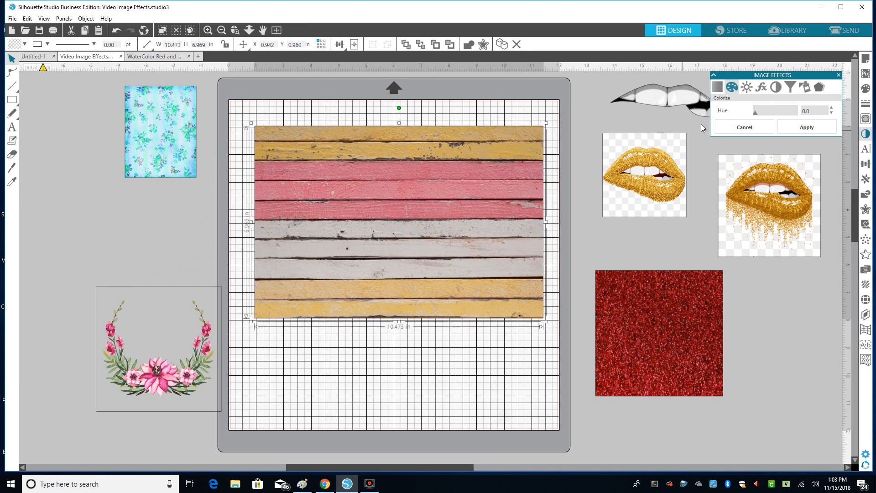
Step: Colorize the wood plank image with a hue of 54 and apply the effect
left_click_drag(756, 116, 781, 120)
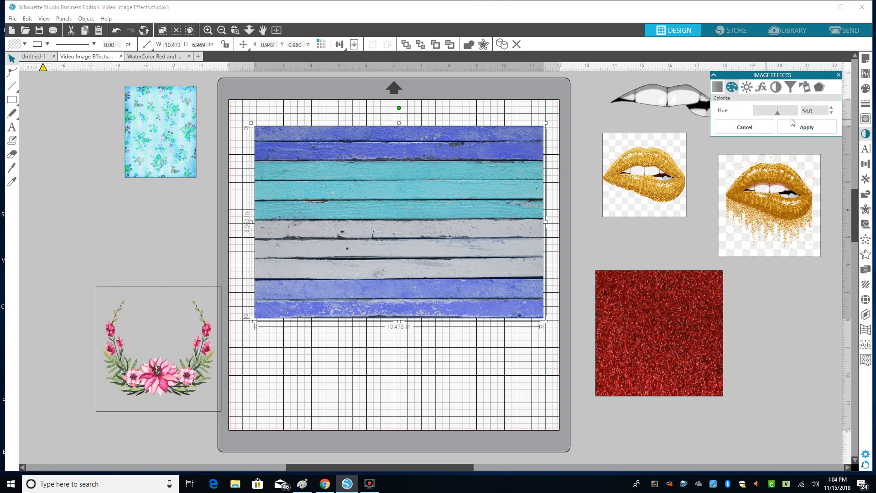
left_click(801, 129)
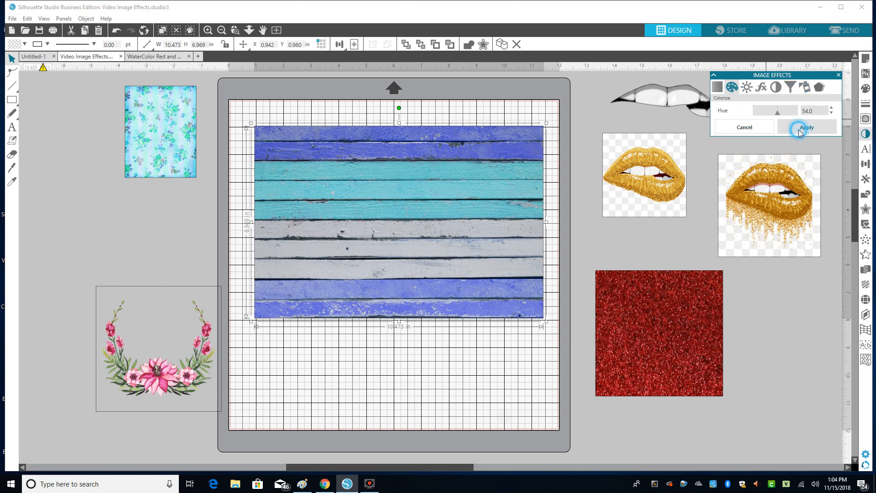
Step: Try the Tint effect on the wood plank image with red -100, green -90 and blue 81
left_click(807, 89)
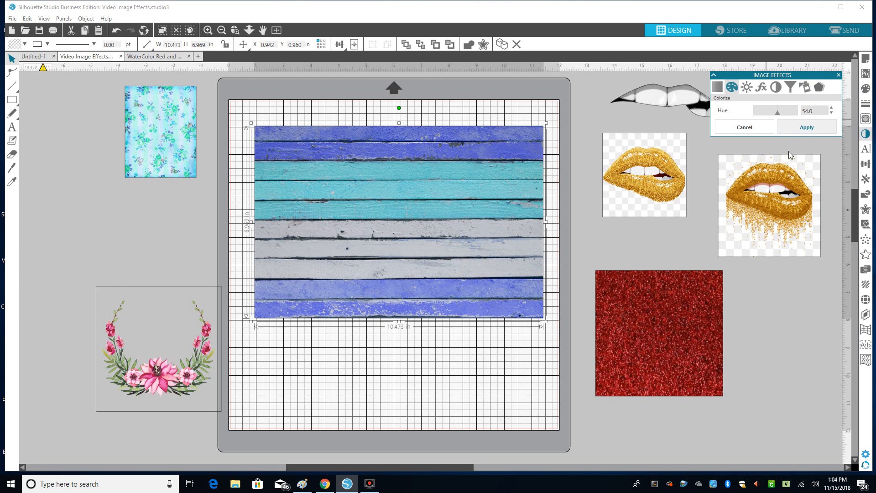
left_click(806, 89)
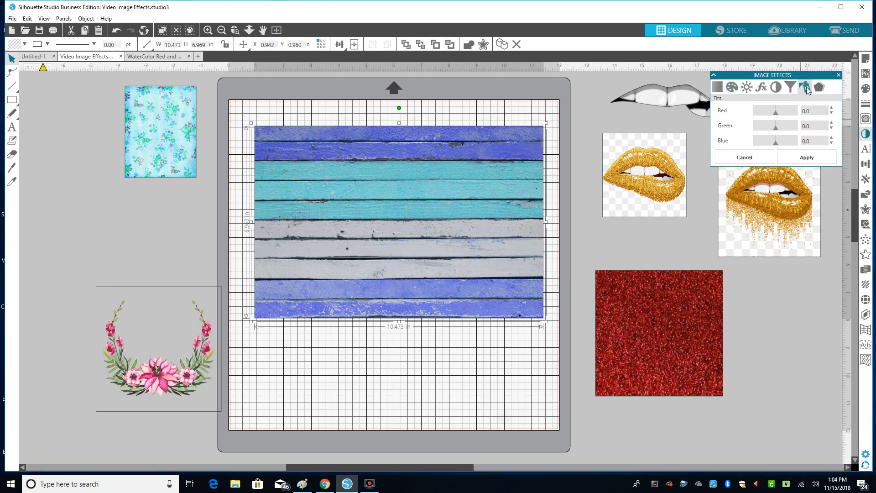
left_click_drag(777, 112, 763, 143)
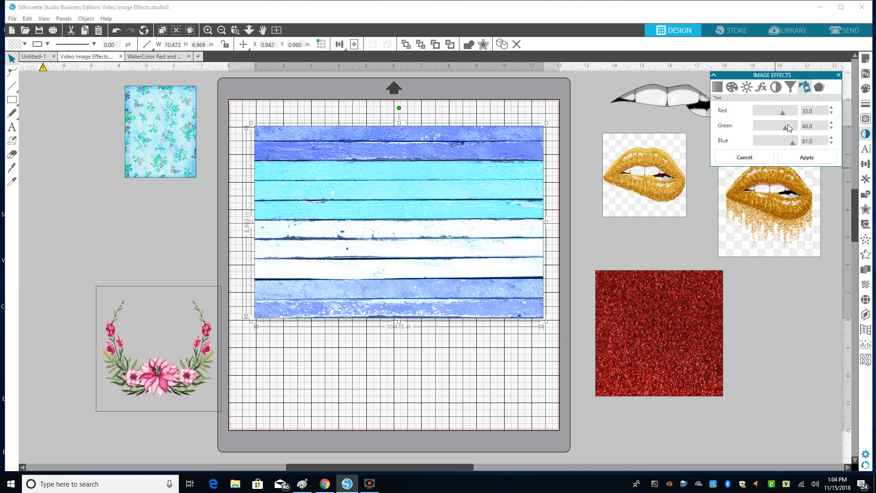
left_click_drag(782, 112, 743, 120)
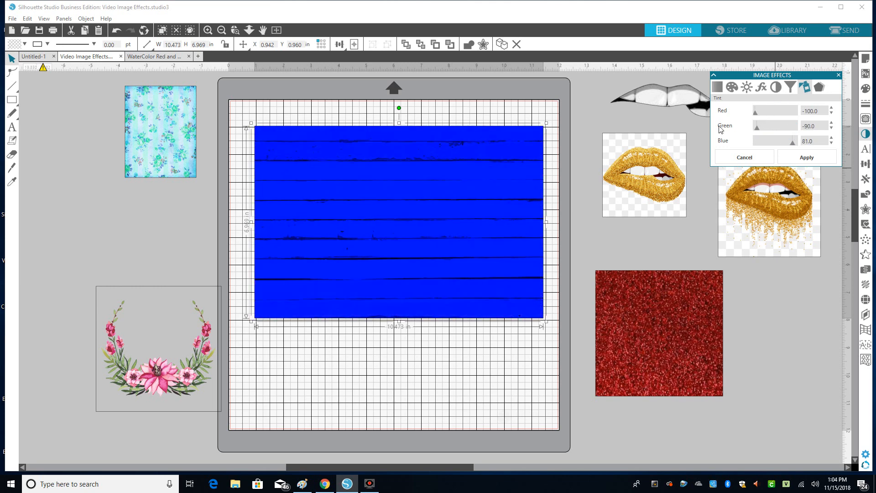
left_click_drag(450, 232, 446, 225)
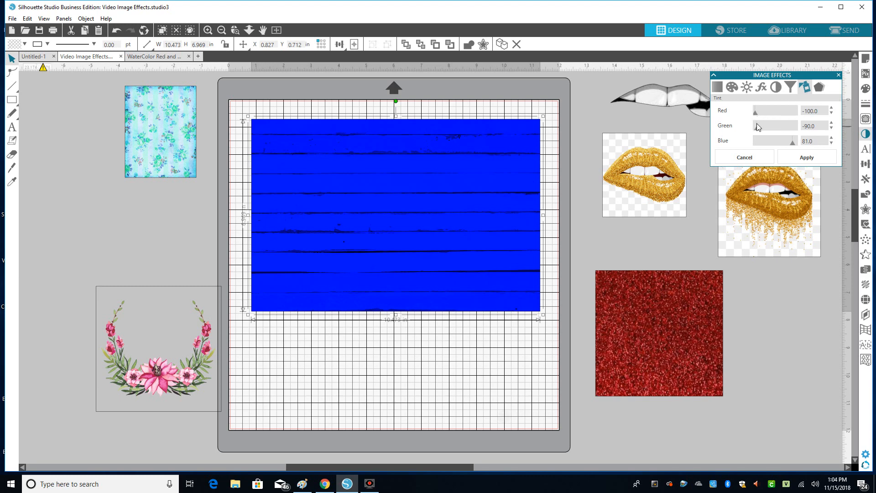
Step: Adjust the wood plank image to brightness -13, contrast 42 and saturation -15, and wait for the program to respond
left_click(791, 87)
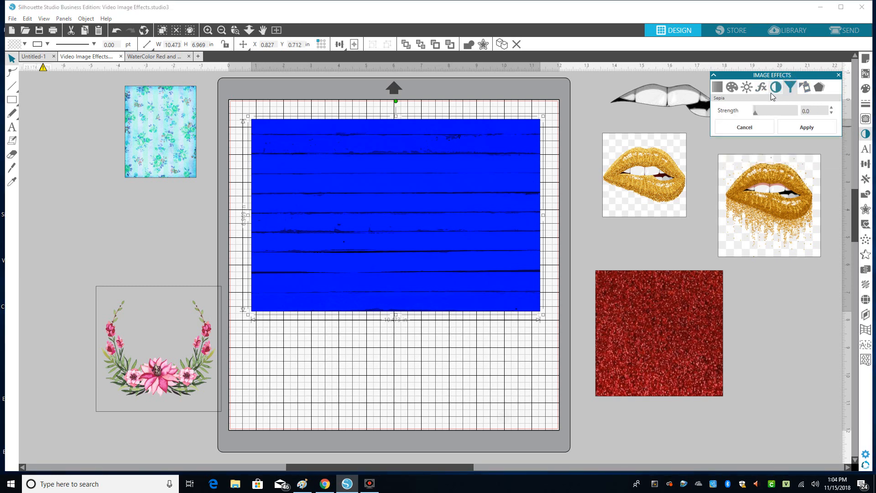
left_click(775, 88)
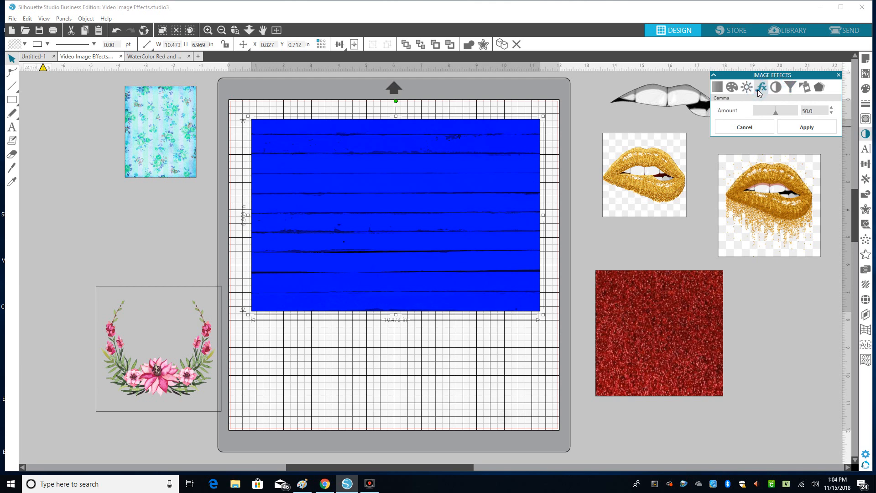
left_click(805, 89)
left_click(748, 90)
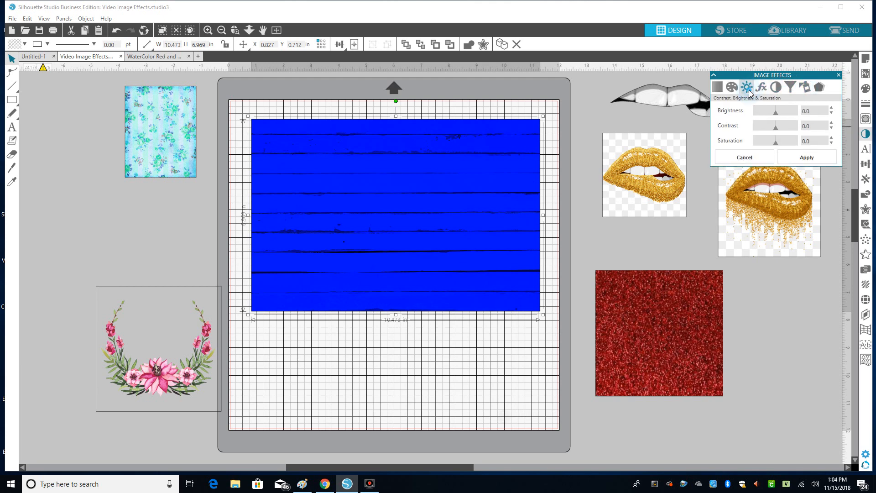
left_click_drag(777, 113, 774, 113)
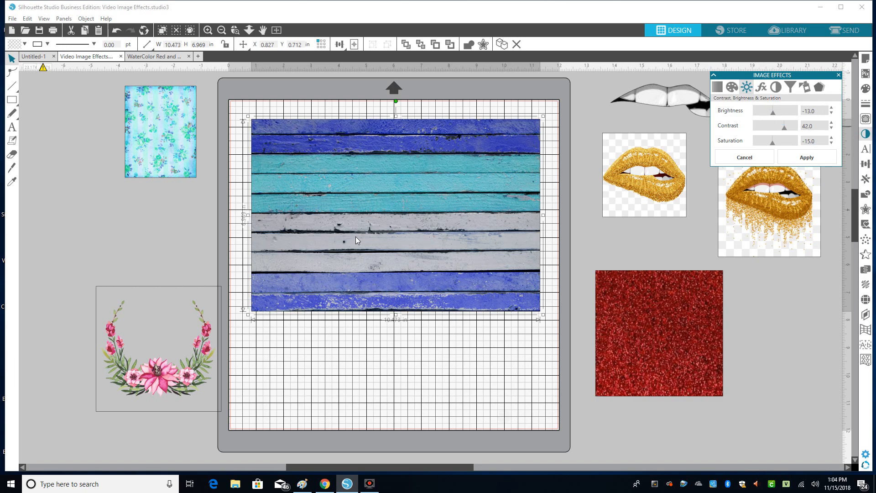
left_click(746, 159)
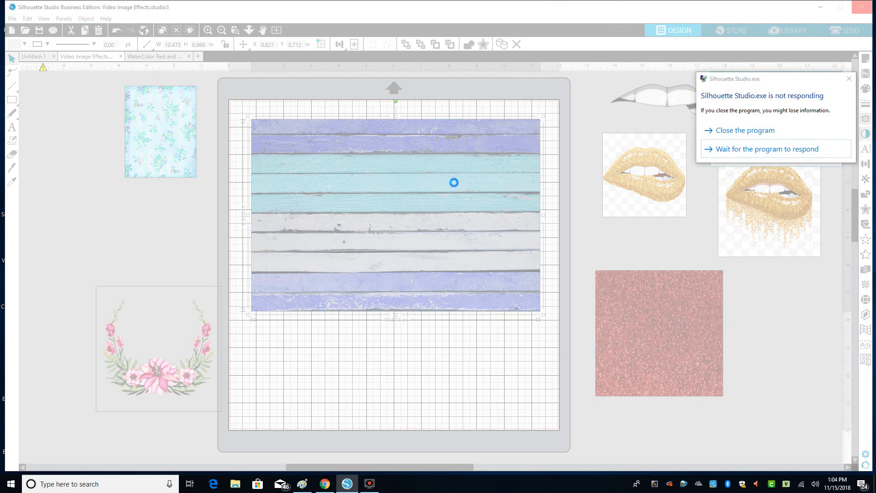
left_click(756, 150)
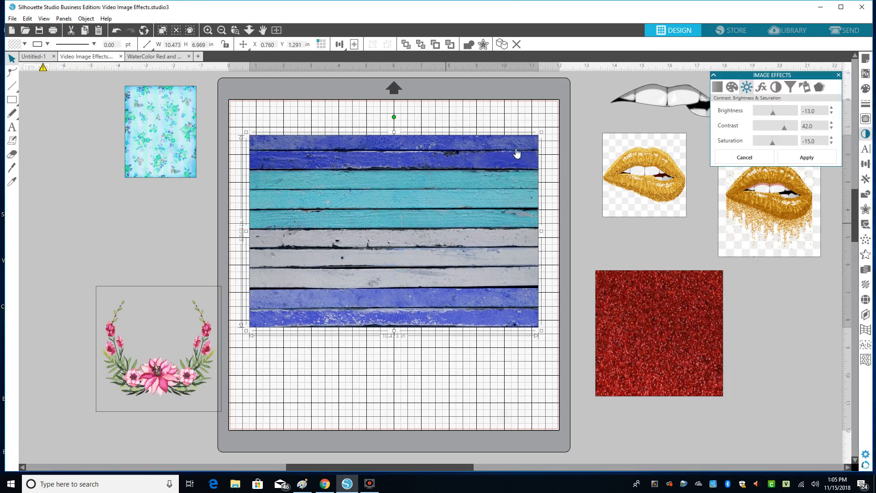
Step: Shrink and park the wood plank image off the mat, replacing it with the floral wreath enlarged to about 10.5 in square
left_click_drag(546, 132, 144, 201)
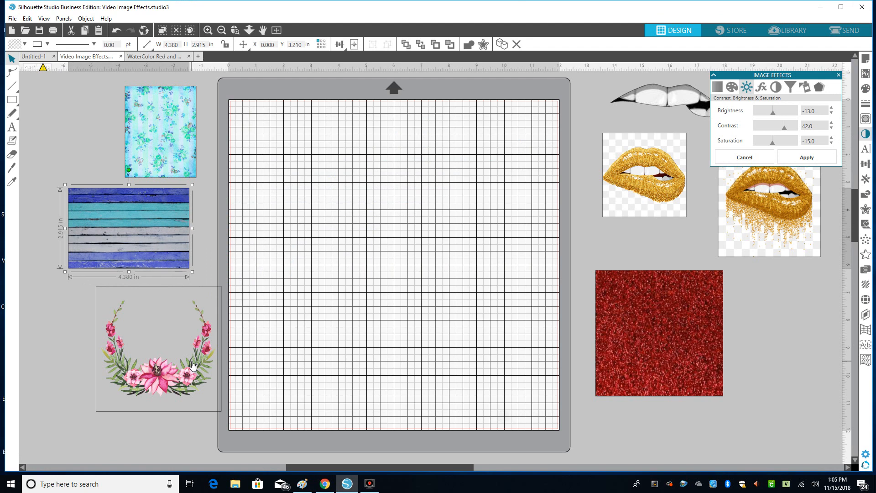
left_click_drag(193, 362, 385, 166)
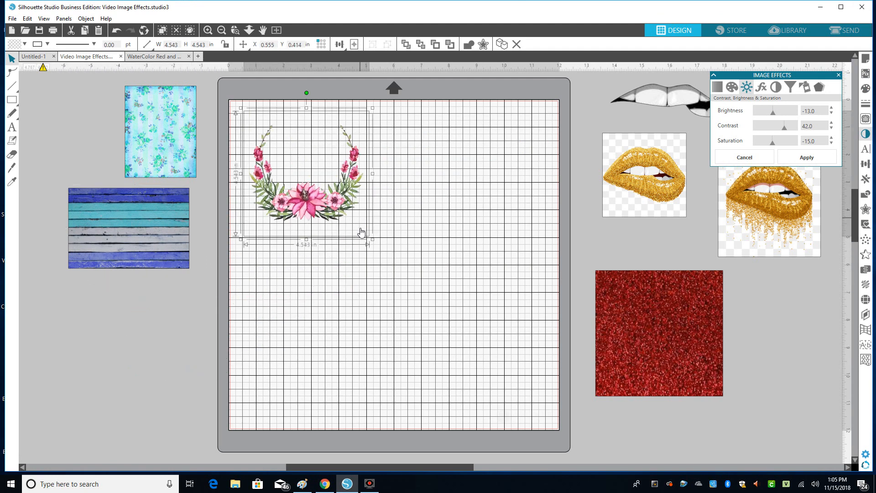
left_click_drag(372, 240, 537, 404)
left_click_drag(425, 327, 429, 323)
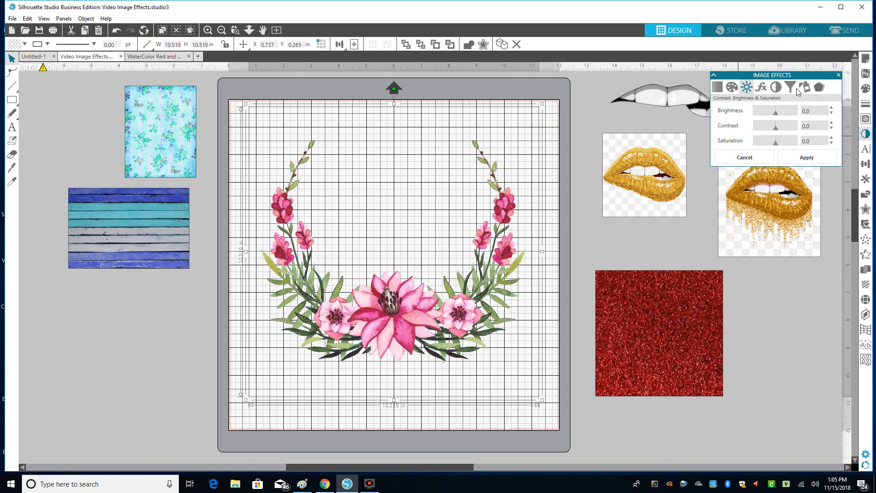
Step: Try the Colorize effect on the floral wreath with a hue of 73
left_click(732, 86)
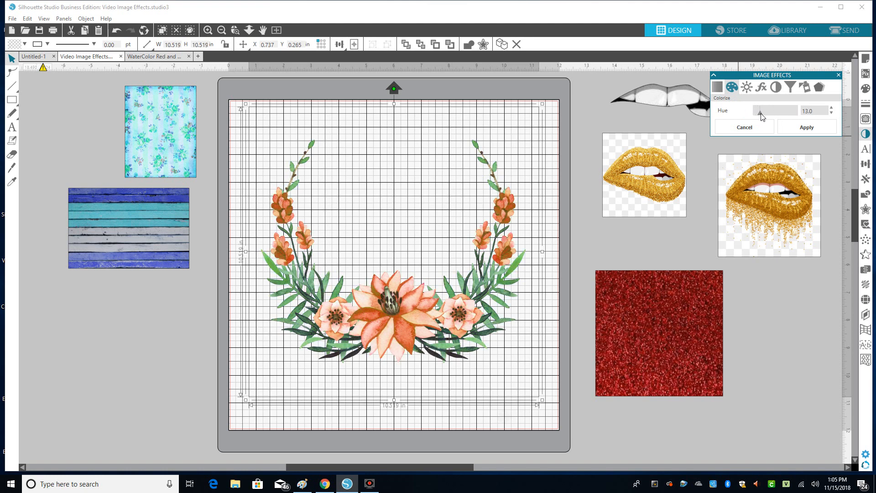
left_click_drag(761, 116, 785, 114)
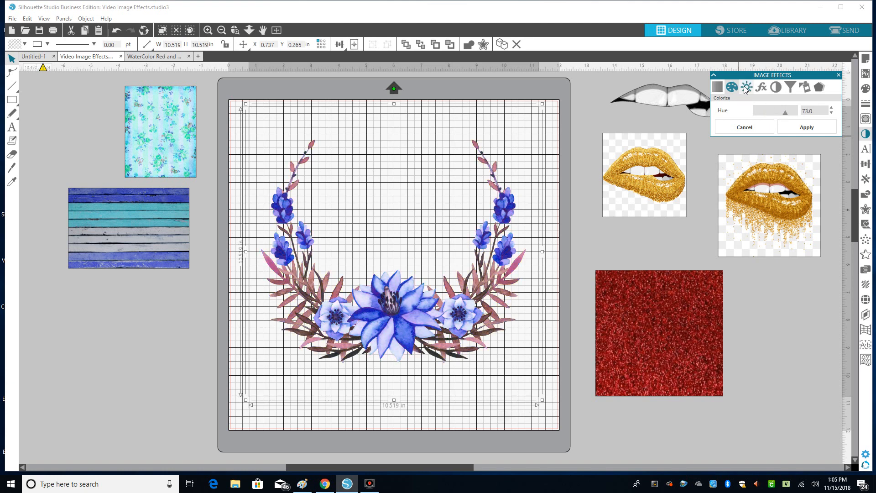
Step: Try tinting the floral wreath solid black with red, green and blue all at -100, then cancel the tint
left_click(805, 87)
left_click(776, 113)
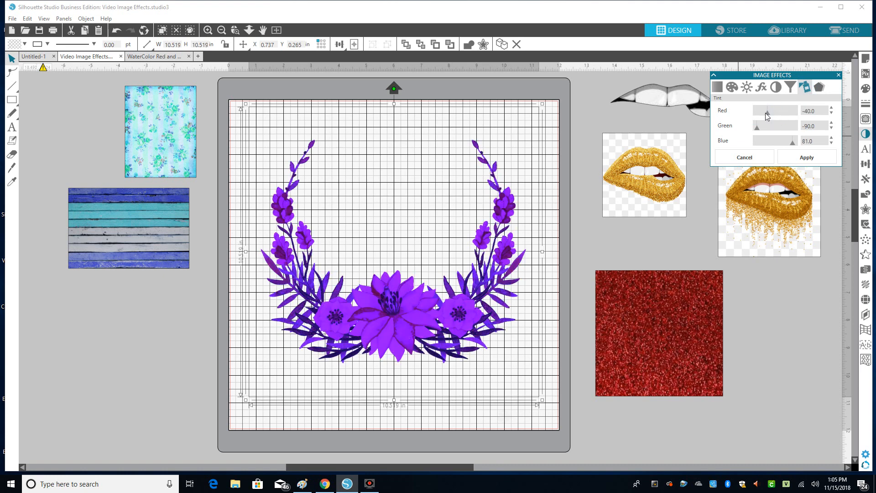
left_click_drag(766, 114, 747, 151)
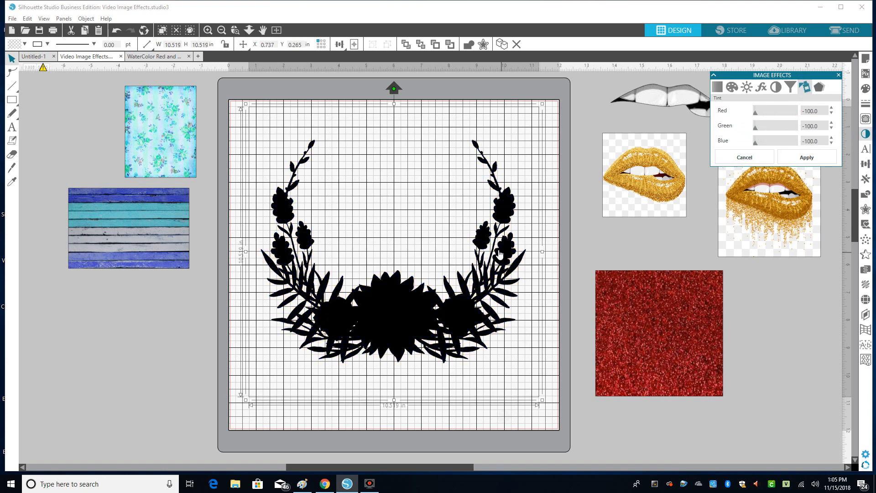
left_click_drag(405, 312, 405, 311)
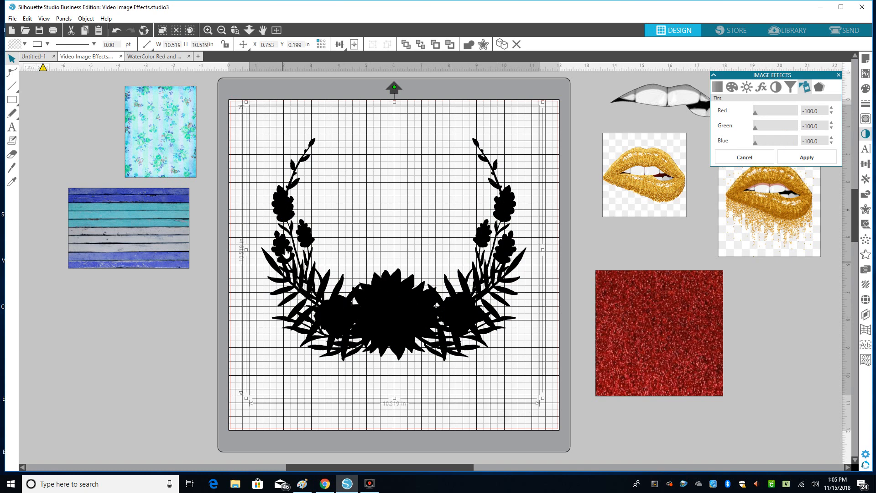
left_click(367, 305)
left_click(734, 160)
Step: Try tinting the wreath blue with red and green at -100 and blue at 100, then black with blue at -100, and cancel
left_click_drag(391, 305, 392, 303)
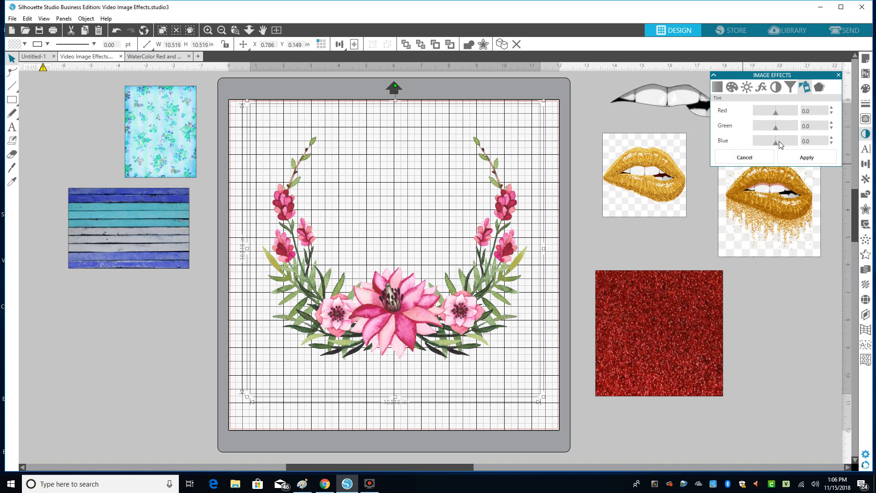
left_click_drag(776, 145, 754, 128)
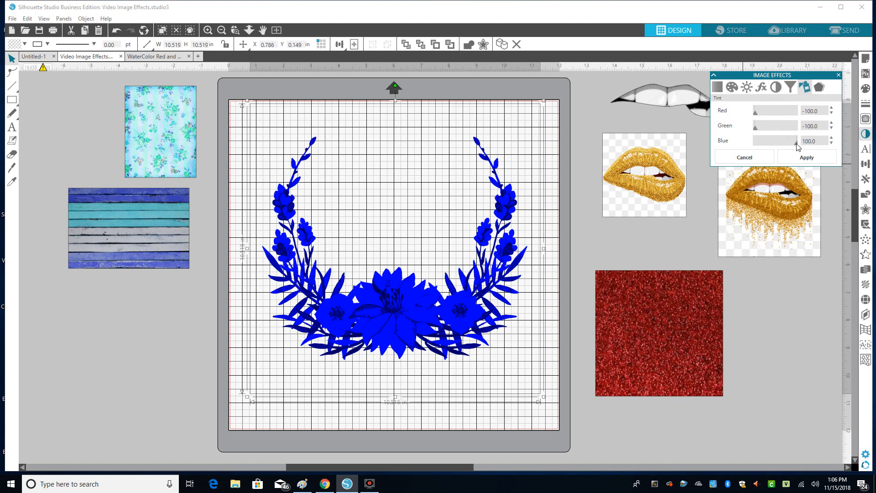
left_click_drag(798, 146, 754, 143)
left_click(389, 315)
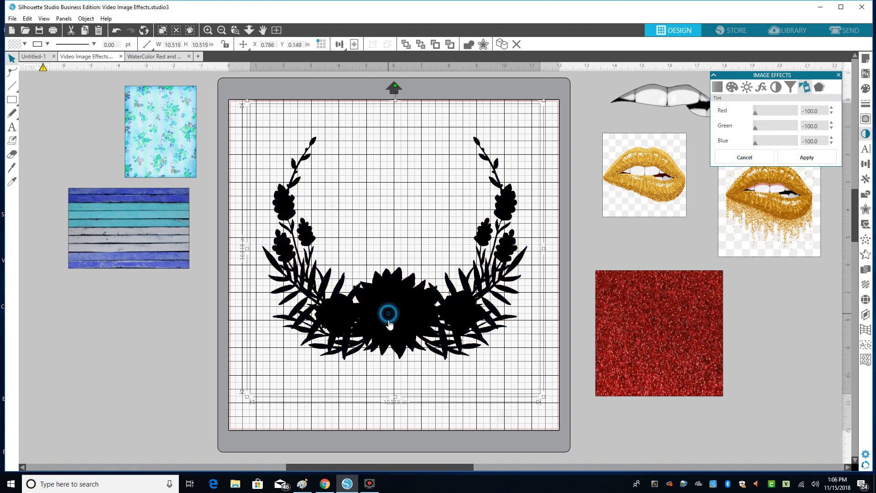
left_click_drag(389, 323, 388, 330)
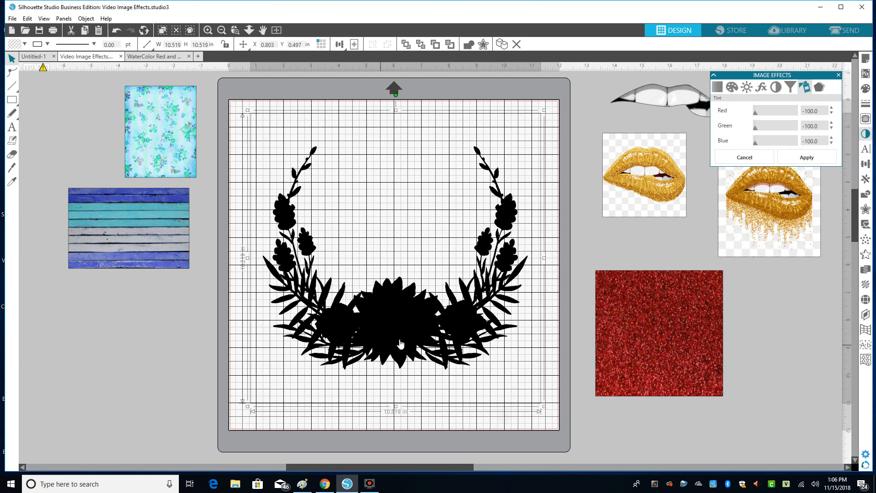
left_click(735, 157)
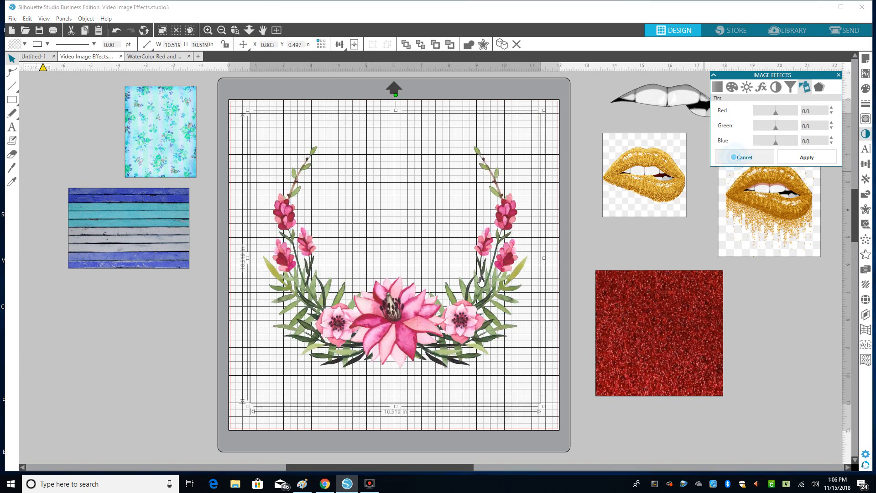
Step: Shrink the floral wreath to about 4 in square and park it off the mat below the wood plank image
left_click(466, 325)
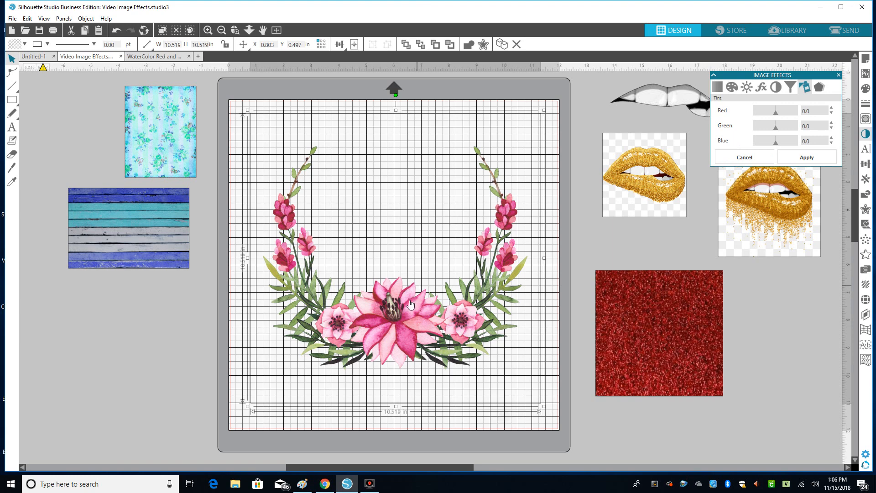
left_click_drag(407, 307, 403, 311)
left_click_drag(541, 411, 318, 253)
left_click_drag(311, 200, 145, 362)
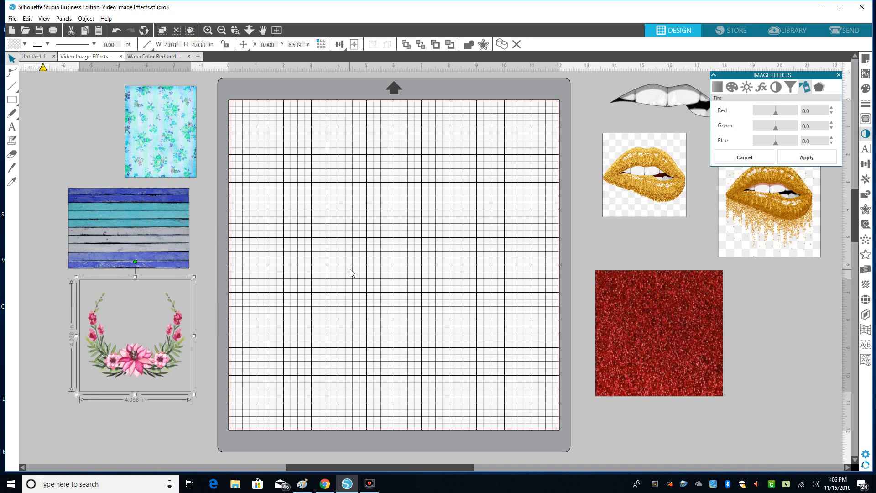
Step: Cancel the unapplied effects on the floral striped paper and the wood plank image
left_click(744, 157)
left_click(172, 207)
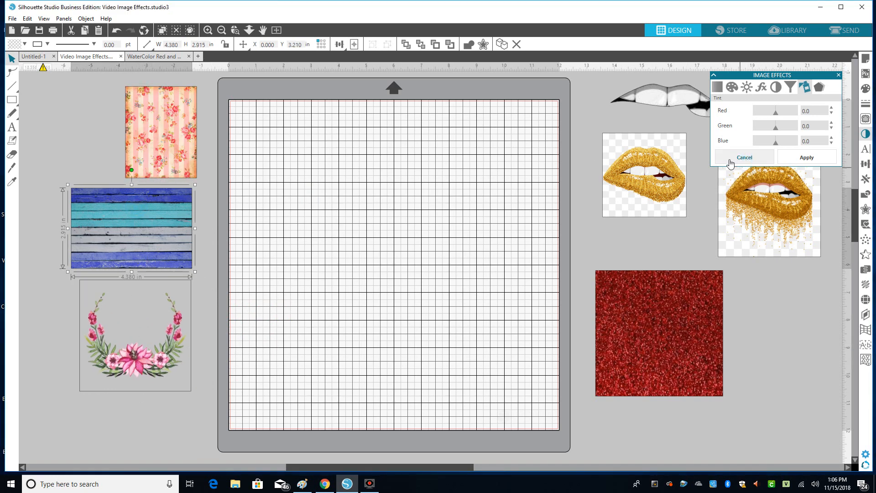
left_click(745, 157)
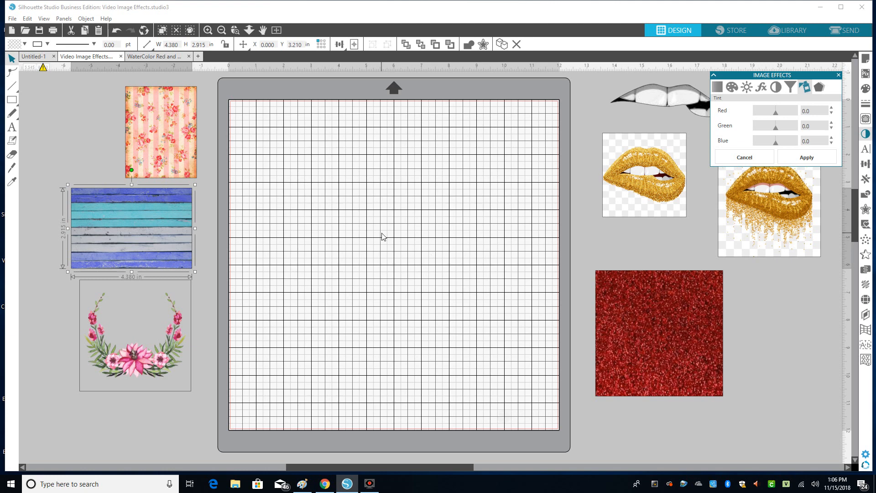
Step: Switch to the WaterColor Red and Green document and nudge the blue star slightly upward
left_click(149, 57)
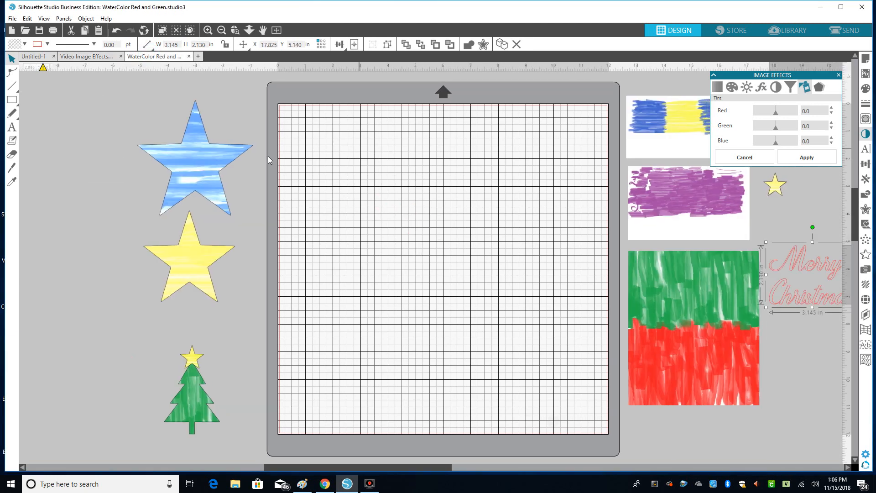
left_click(223, 193)
left_click_drag(223, 191, 224, 186)
left_click(231, 283)
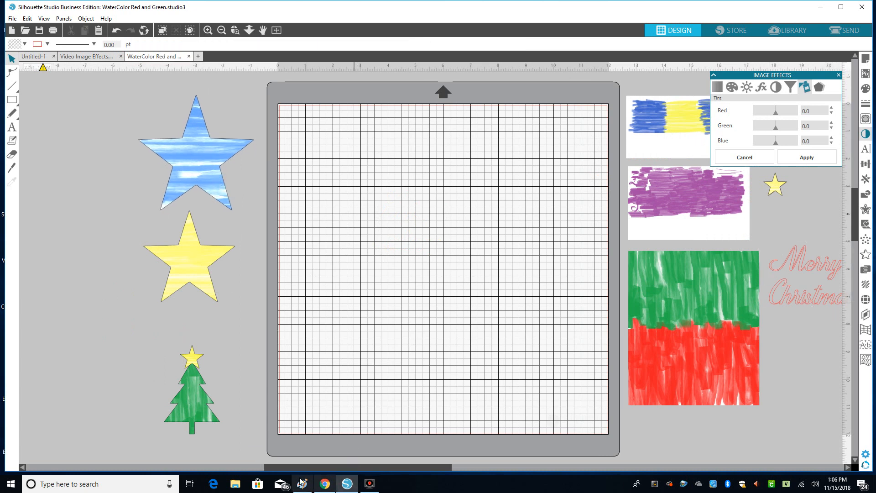
Step: Switch to the untitled Paint drawing with the pink and blue brush strokes
mouse_move(302, 488)
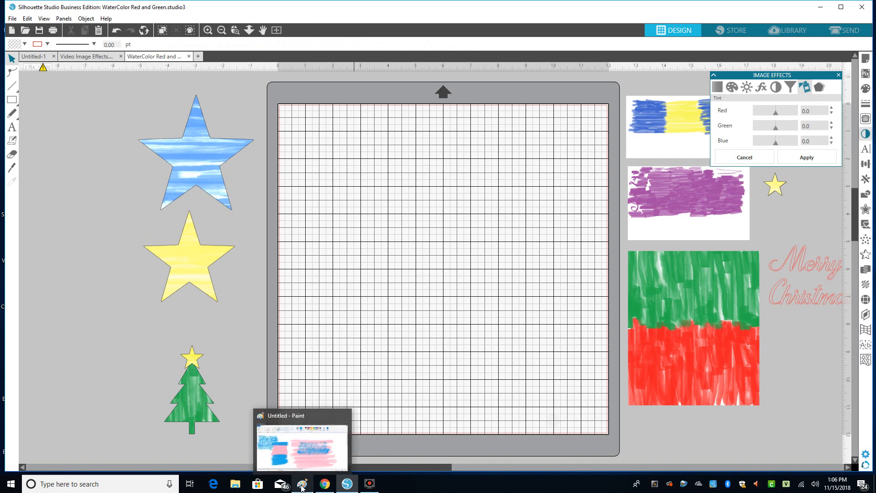
left_click(394, 317)
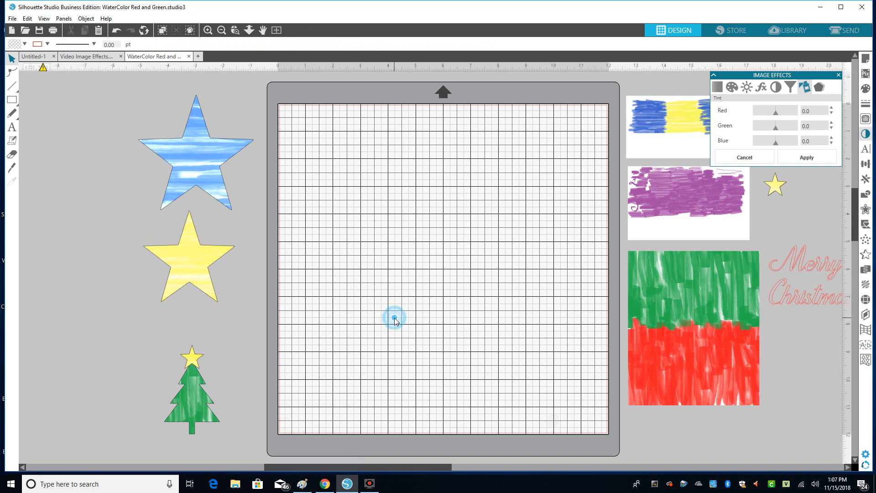
left_click(306, 483)
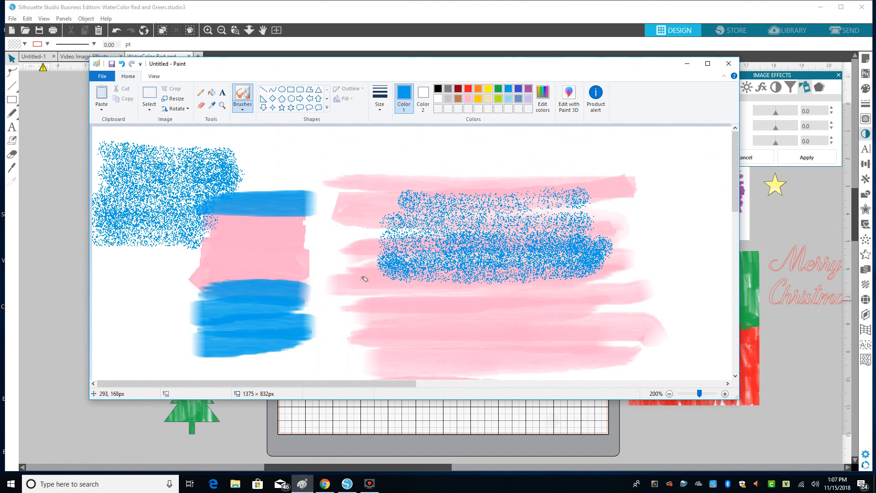
Step: Select the watercolor brush in Paint
left_click_drag(525, 68, 521, 75)
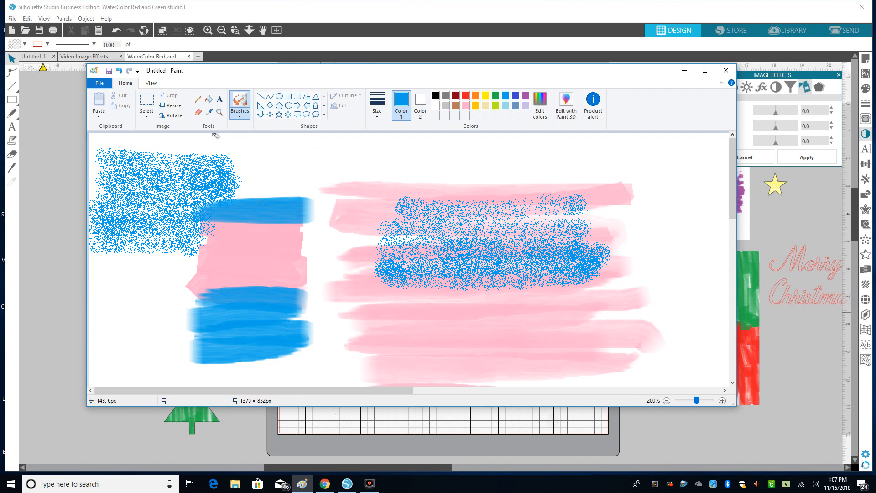
left_click(241, 118)
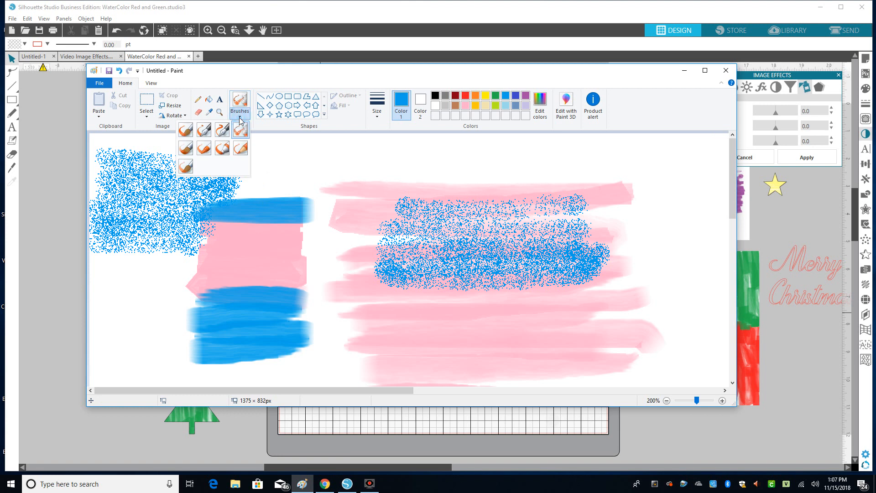
left_click(185, 167)
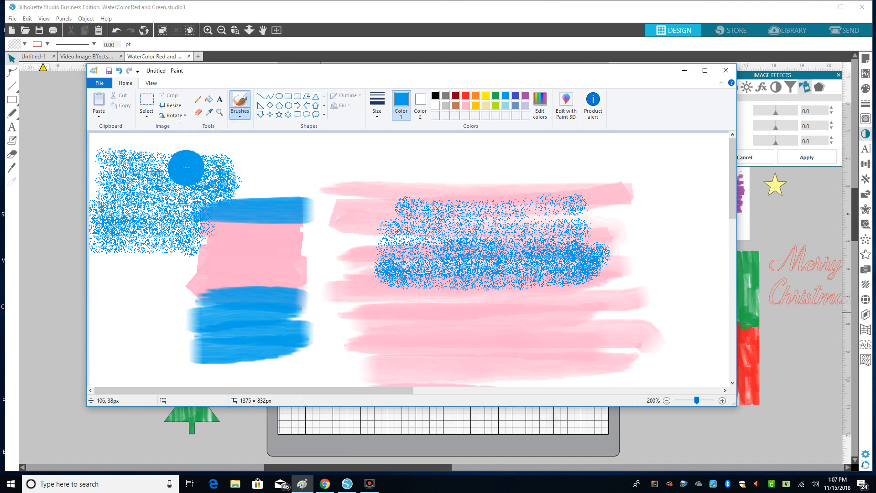
Step: Spray yellow airbrush strokes over the pink block between the blue brush strokes
left_click(237, 114)
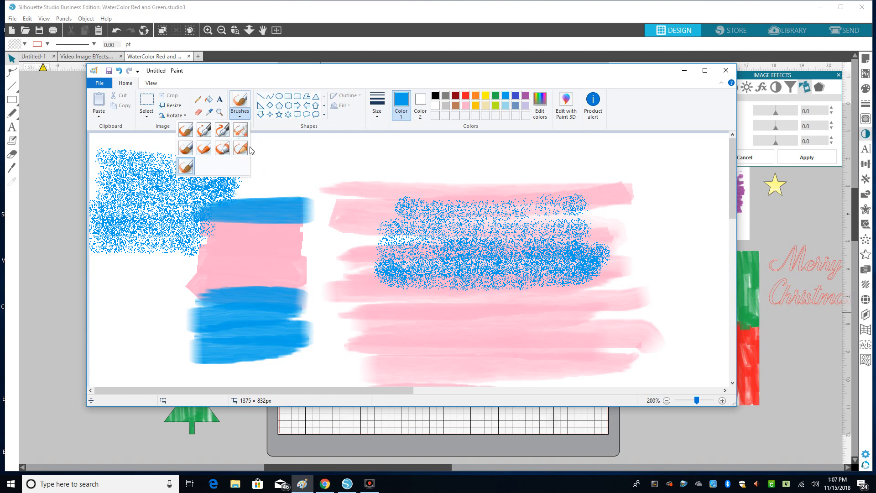
left_click(241, 130)
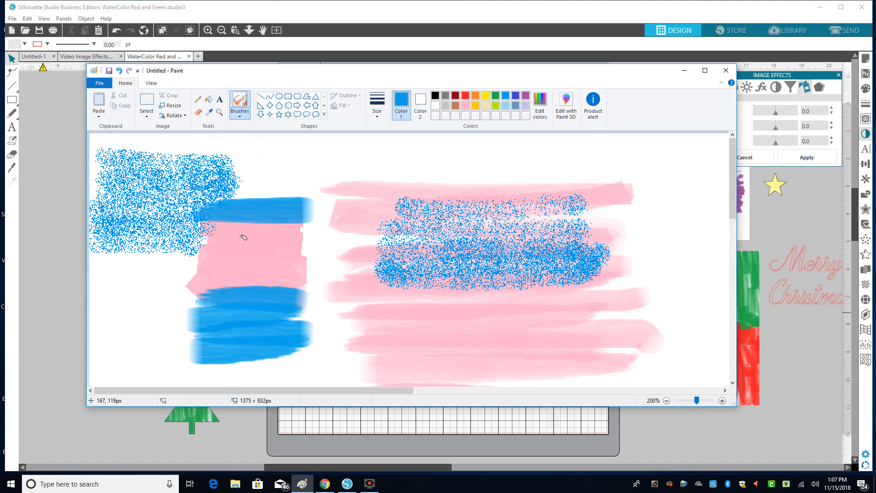
left_click(485, 97)
mouse_move(220, 213)
left_mouse_down()
mouse_move(292, 217)
mouse_move(252, 236)
mouse_move(247, 261)
mouse_move(286, 270)
mouse_move(196, 280)
left_mouse_up()
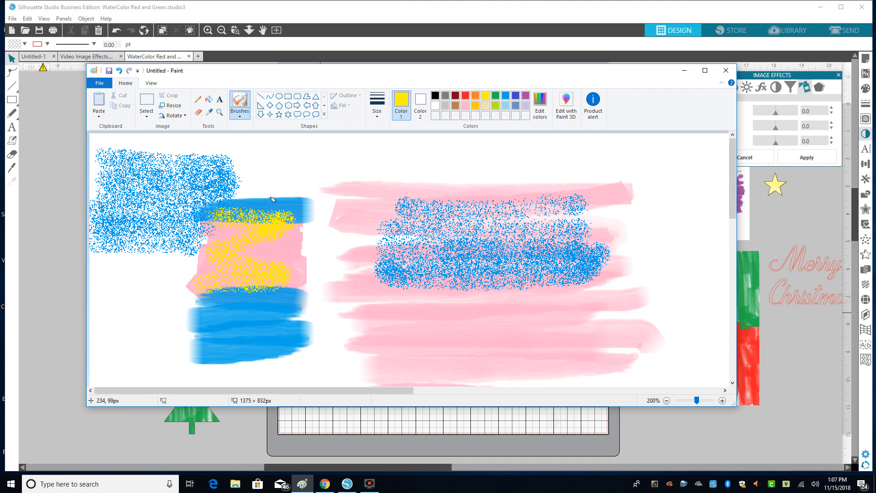
Step: Switch back to Silhouette Studio, place the blue star on the mat and enlarge it to about 6.8 in wide
left_click(684, 71)
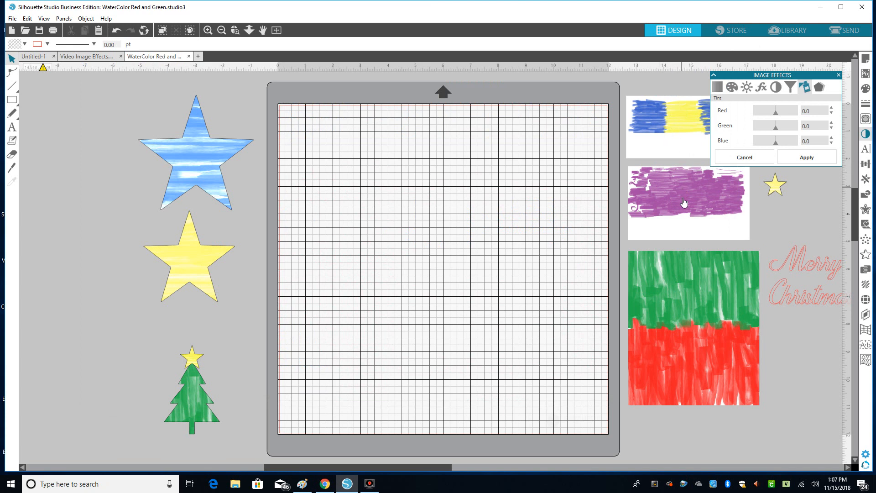
left_click(190, 163)
left_click_drag(201, 154, 356, 174)
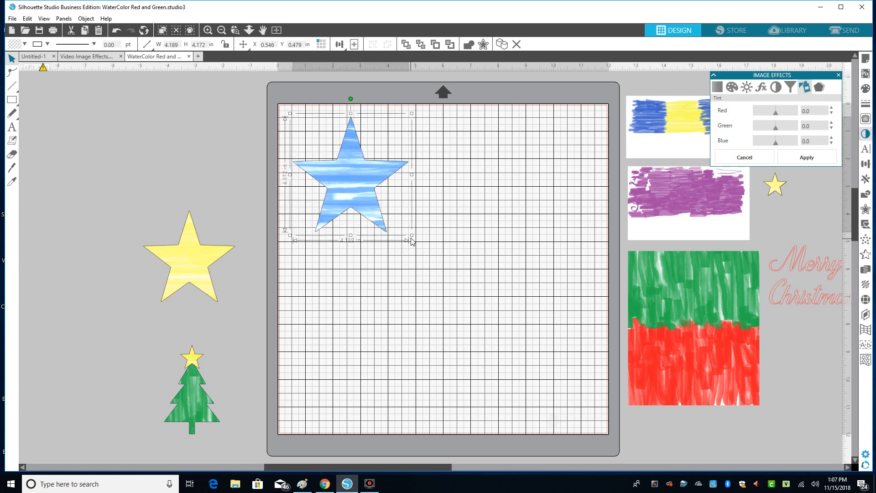
left_click_drag(413, 237, 483, 308)
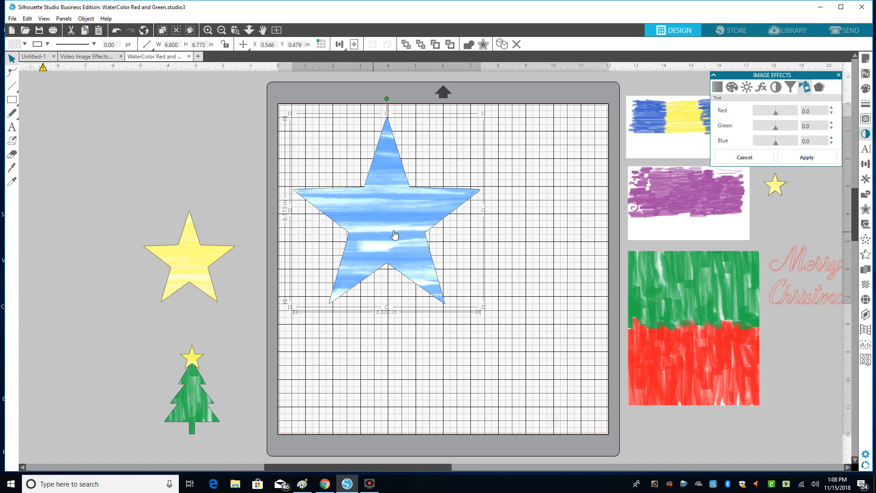
left_click_drag(387, 248, 385, 246)
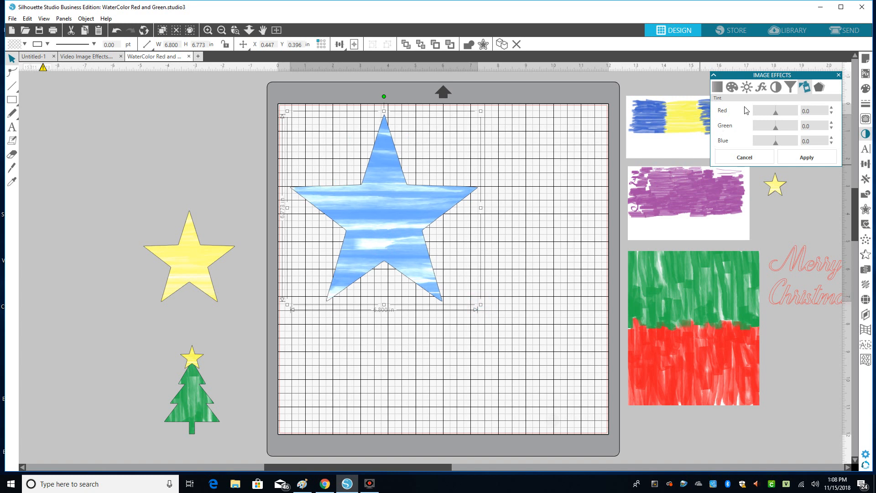
Step: Try several Colorize hues on the blue star, including 15.0, and cancel the effect
left_click(732, 89)
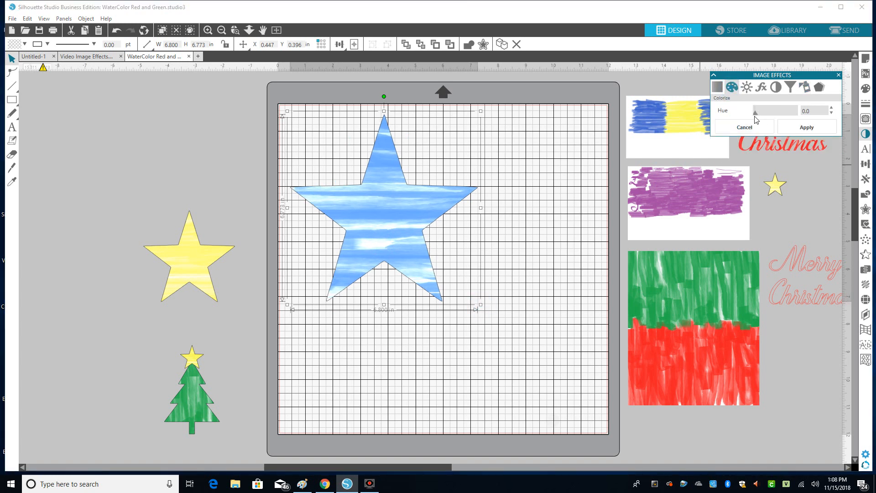
mouse_move(756, 117)
left_mouse_down()
mouse_move(782, 117)
mouse_move(764, 120)
left_mouse_up()
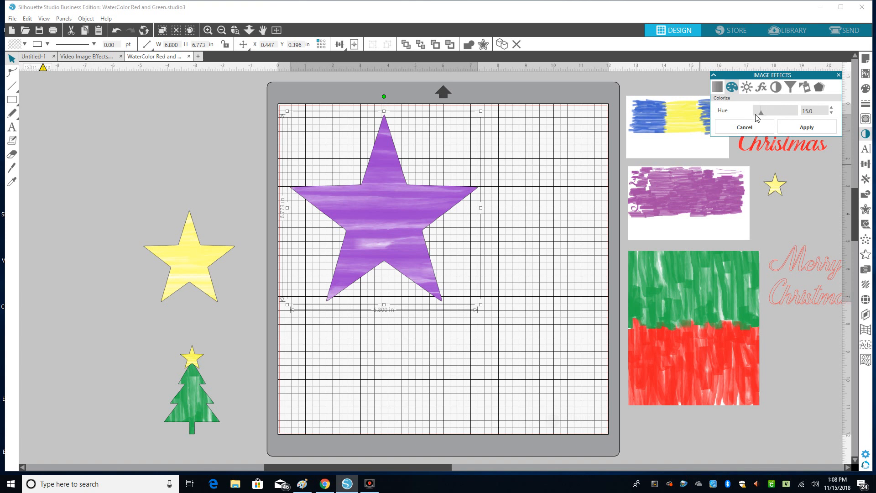
left_click_drag(763, 117, 787, 116)
left_click(743, 127)
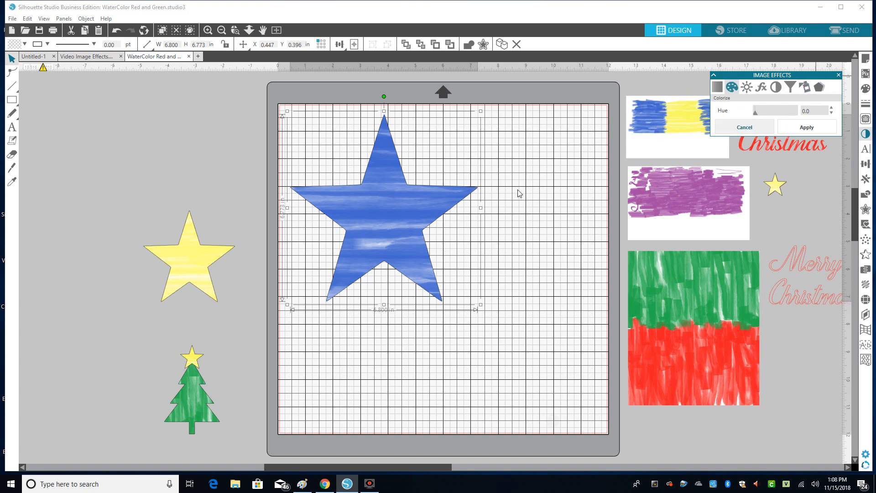
Step: Shrink the blue star to about 3.8 in wide and park it off the mat above the yellow star
left_click_drag(483, 305, 395, 218)
left_click_drag(335, 183, 148, 169)
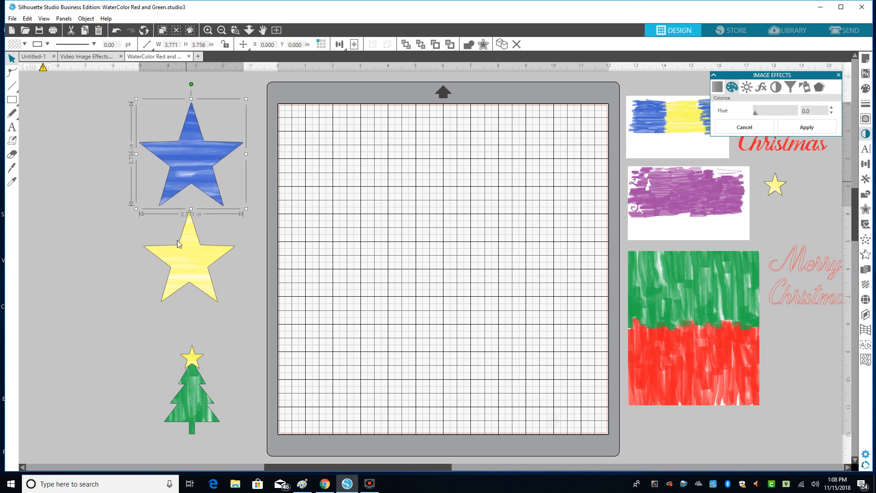
Step: Try a Colorize hue of 32.0 on the large yellow star on the mat, cancel it and park the star off the mat
left_click_drag(190, 256, 377, 195)
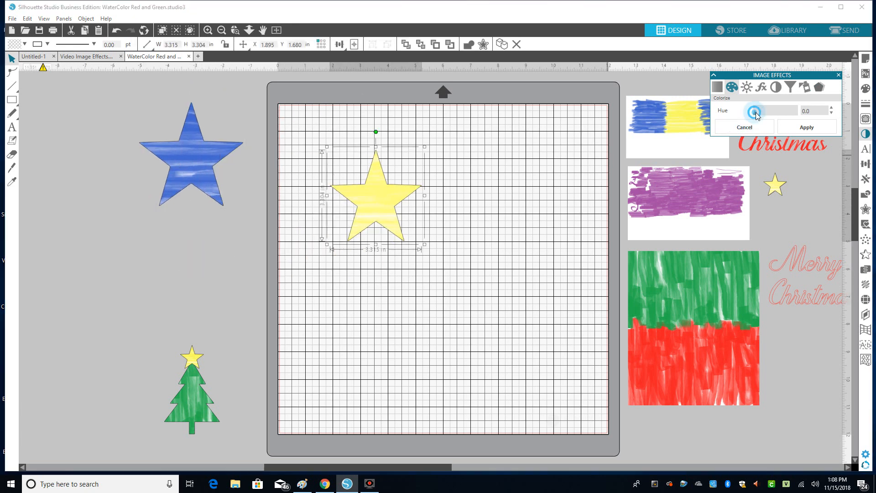
left_click_drag(756, 112, 768, 114)
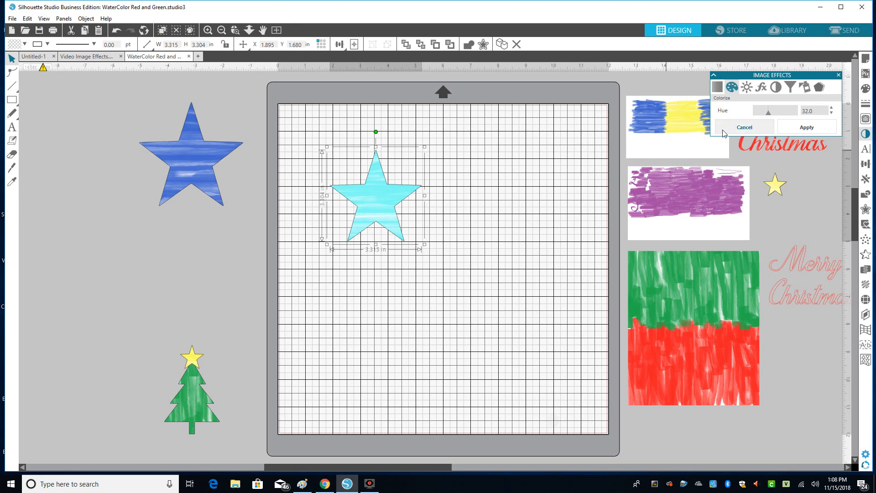
left_click(744, 127)
left_click_drag(388, 210, 187, 292)
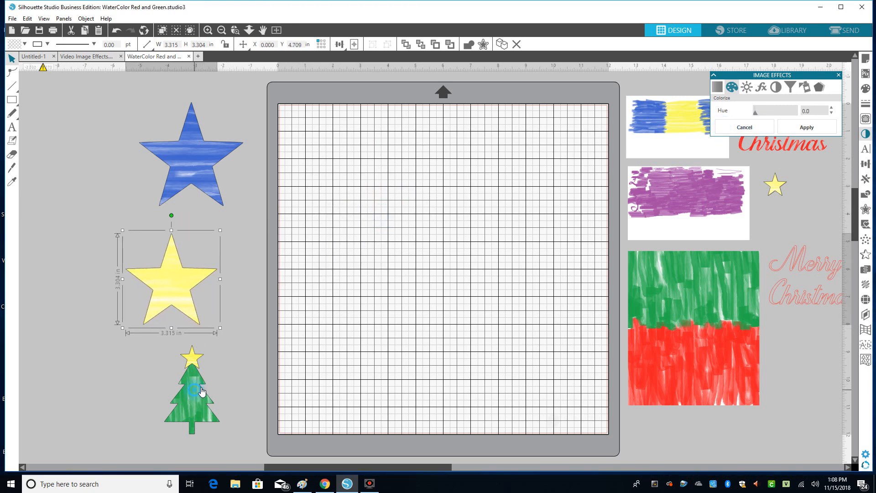
Step: Try Colorize on the green Christmas tree on the mat and return the tree to its place below the yellow star
left_click_drag(202, 392, 340, 184)
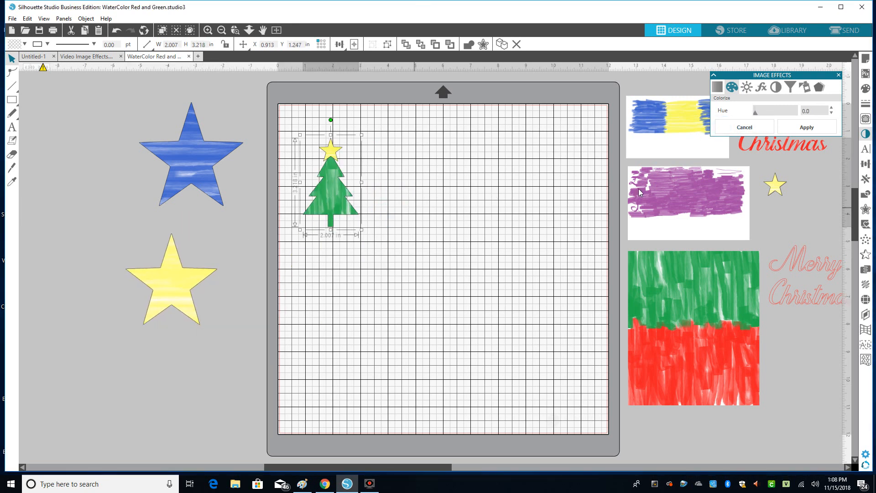
mouse_move(756, 114)
left_mouse_down()
mouse_move(775, 117)
mouse_move(756, 115)
left_mouse_up()
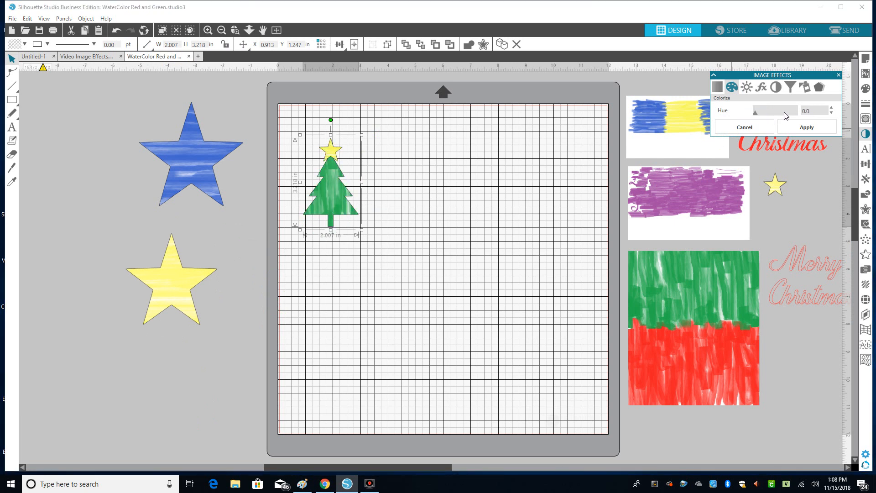
left_click_drag(334, 190, 183, 399)
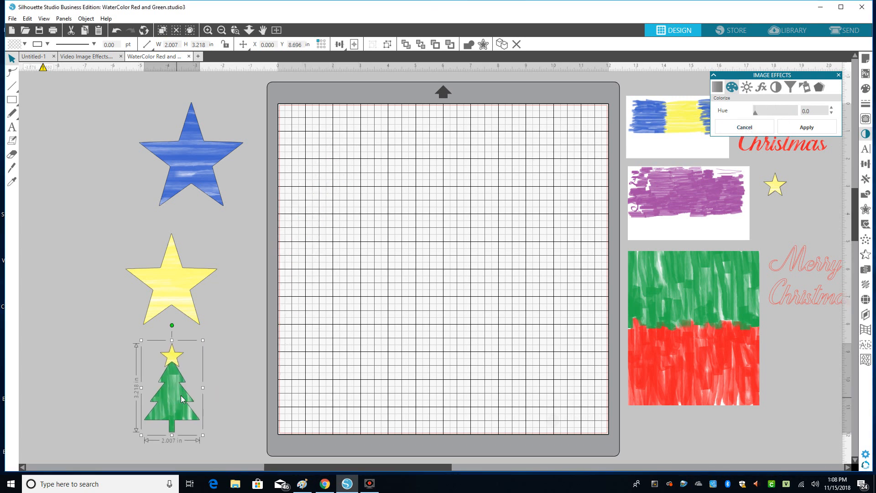
Step: Try moving the filled red Christmas lettering onto the mat and put it back beside the painted images
left_click(687, 141)
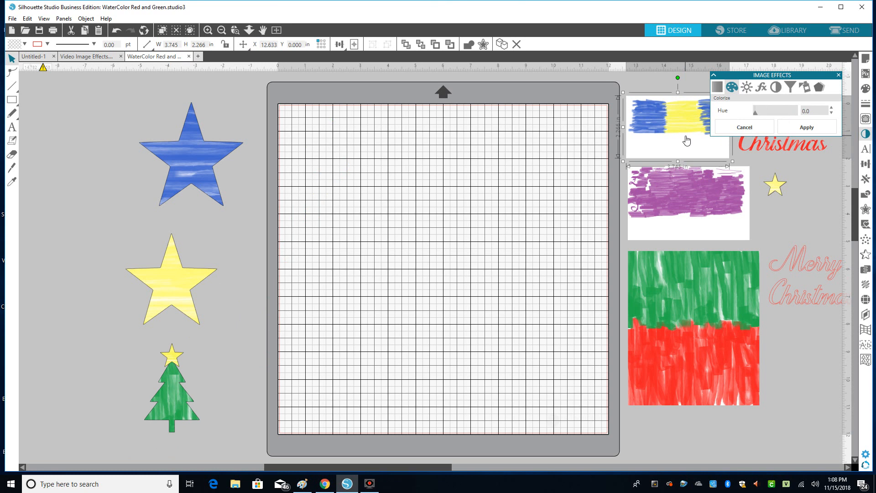
left_click_drag(798, 153, 546, 217)
key("ctrl+z")
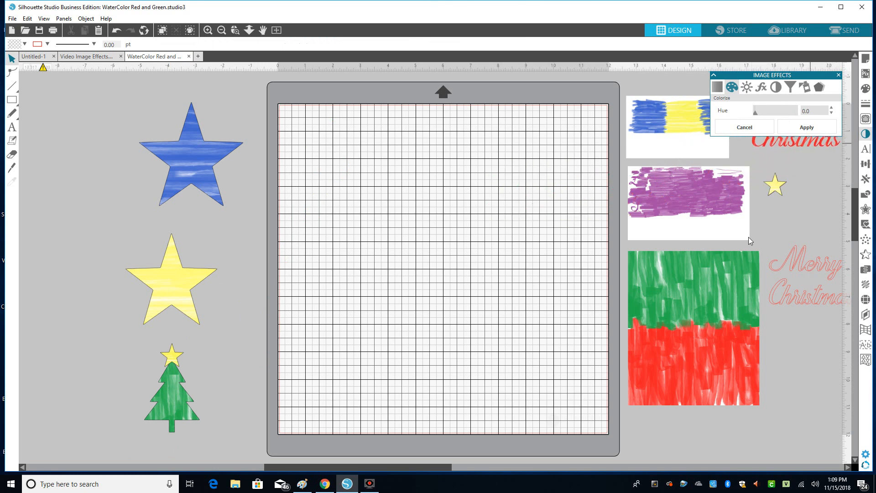
Step: Place the green and red painted image on the upper middle part of the mat
left_click_drag(711, 282, 391, 195)
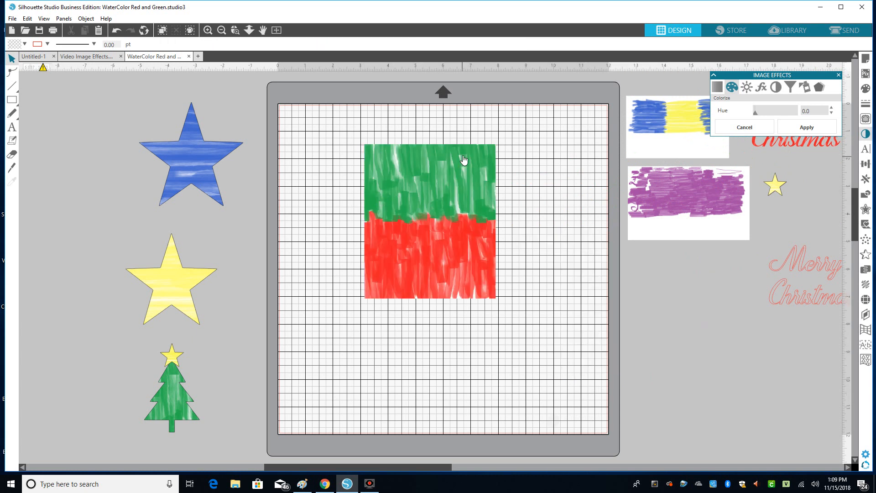
left_click(395, 248)
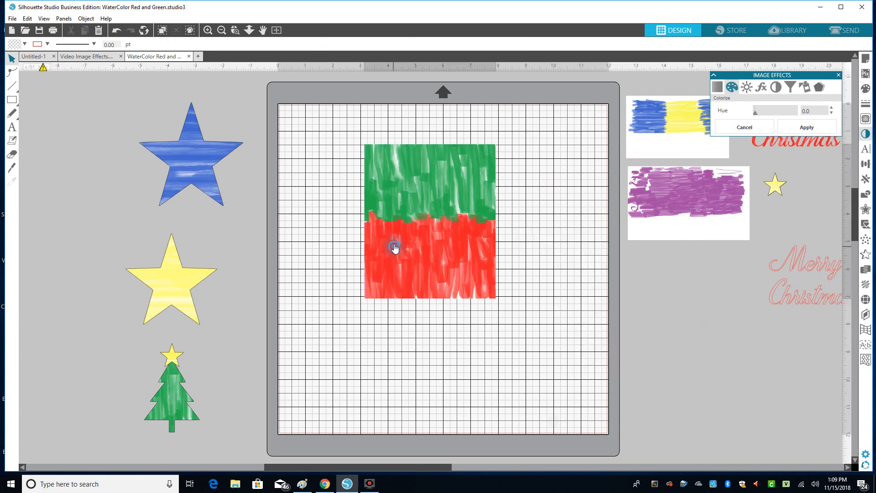
left_click_drag(395, 248, 381, 230)
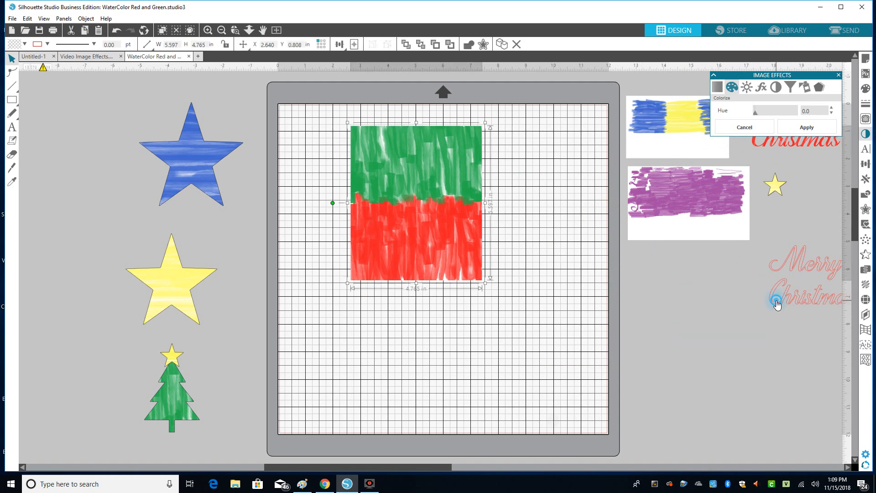
Step: Place the Merry Christmas outline lettering below the green and red image and resize it to about 4.7 in wide
left_click_drag(778, 305, 415, 365)
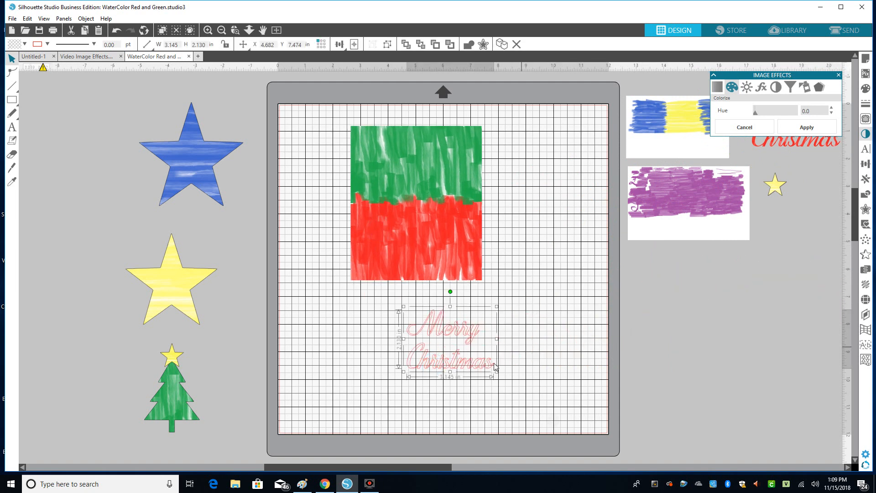
left_click_drag(497, 372, 621, 407)
left_click(528, 362)
left_click_drag(528, 362, 473, 340)
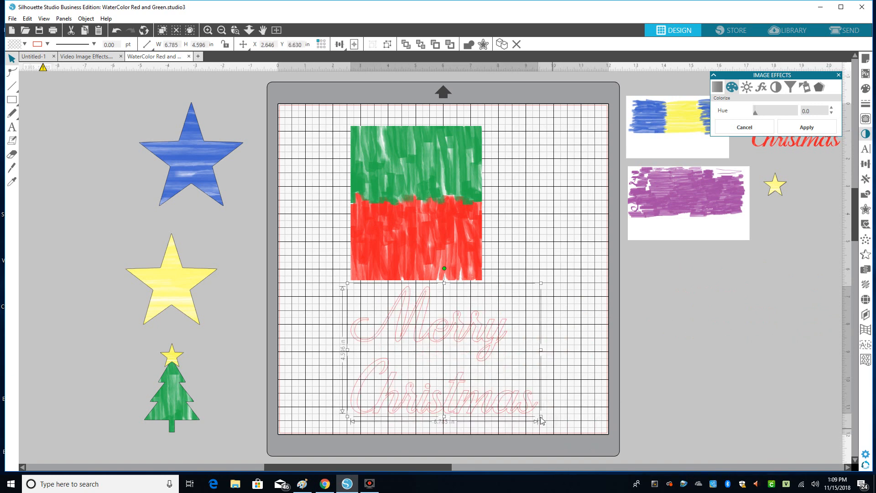
left_click_drag(541, 417, 468, 365)
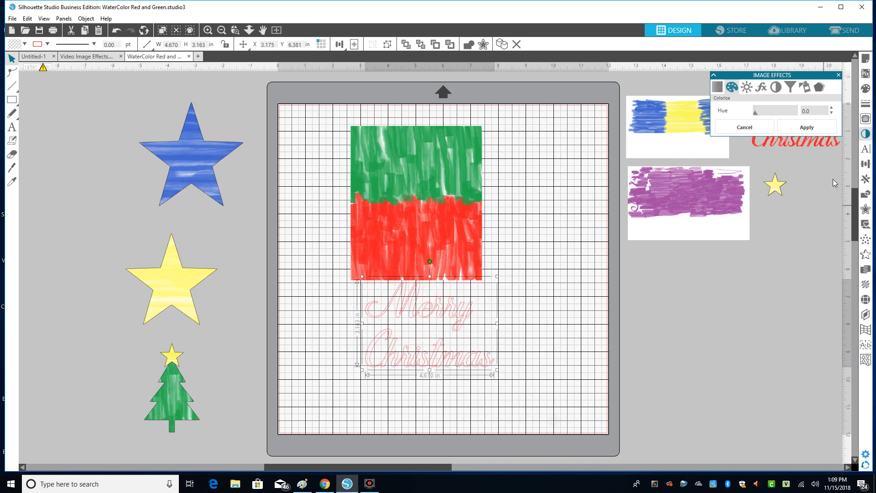
Step: Fill the Merry Christmas lettering with black and clear the fill again
left_click(866, 89)
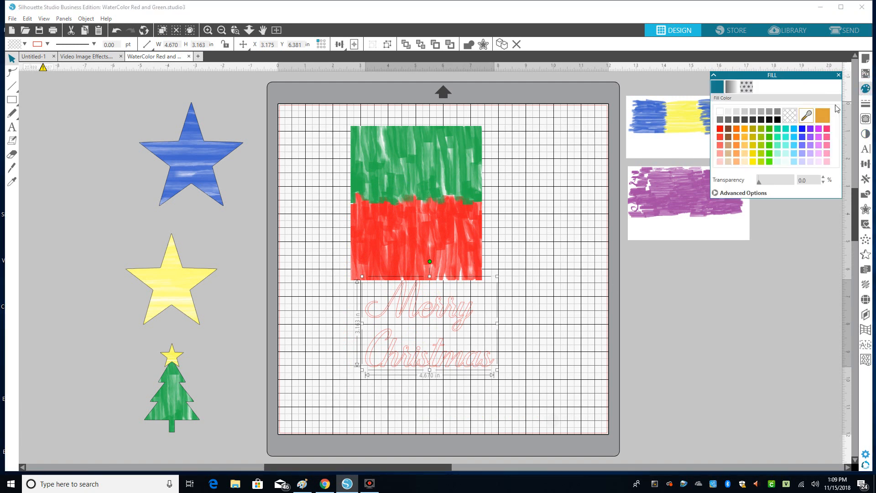
left_click(778, 119)
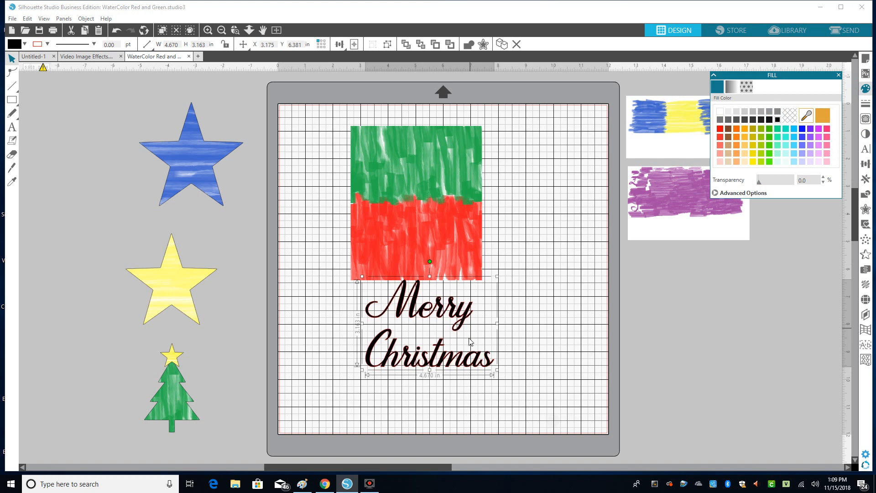
left_click(791, 116)
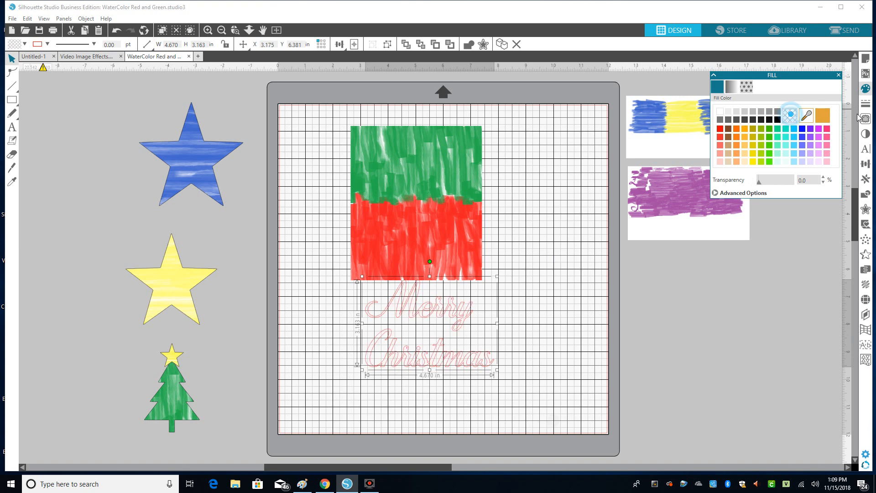
Step: Set the line color of the Merry Christmas lettering to black
left_click(866, 104)
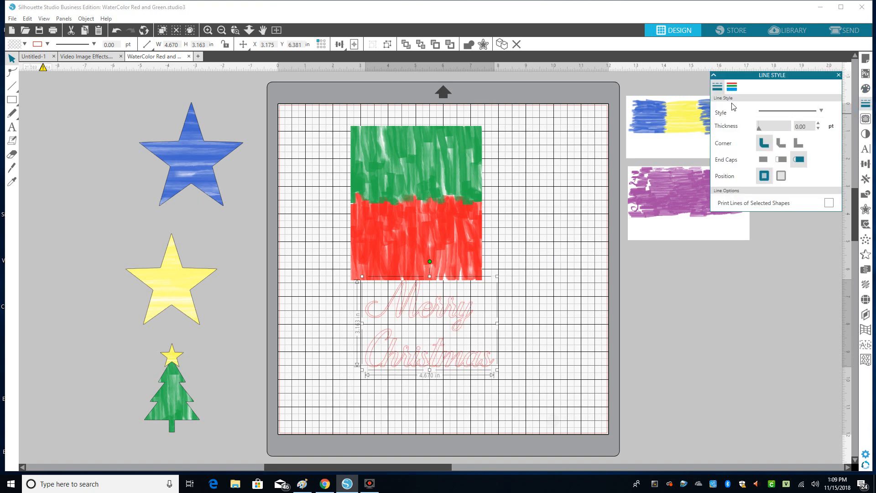
left_click(733, 86)
left_click(777, 121)
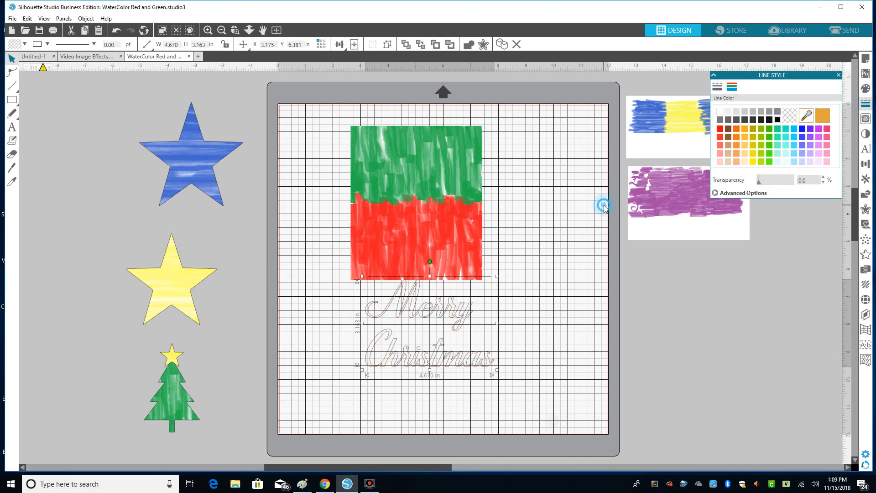
Step: Position the Merry Christmas lettering over the green and red image, scaled down to fit within its width
mouse_move(447, 354)
left_mouse_down()
mouse_move(437, 275)
mouse_move(446, 246)
mouse_move(444, 231)
mouse_move(434, 231)
left_mouse_up()
left_click(470, 237)
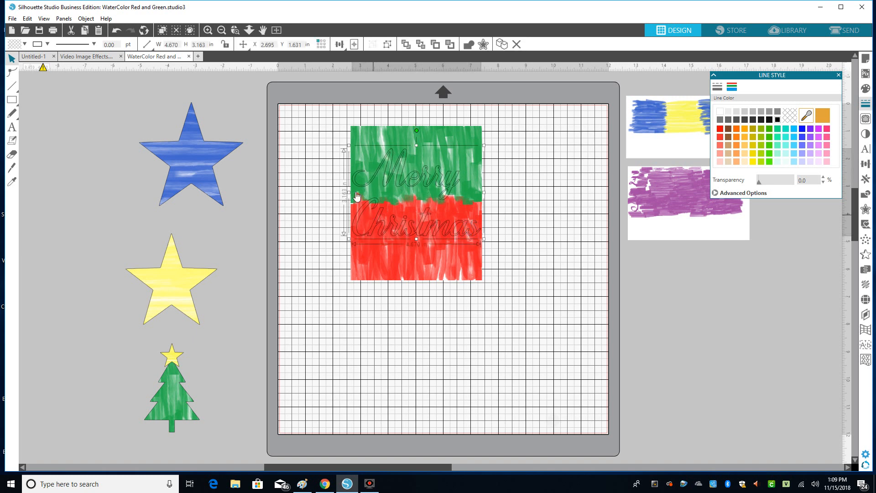
left_click_drag(484, 239, 450, 229)
left_click(452, 228)
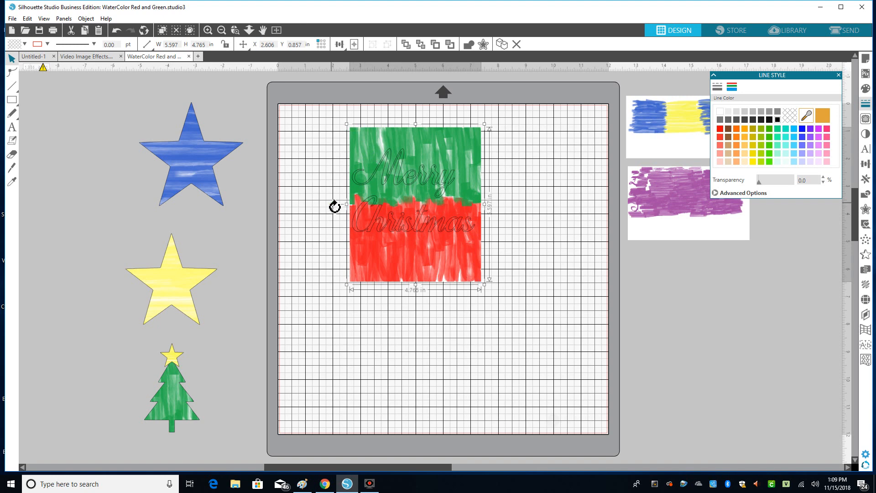
Step: Rotate the green and red image counterclockwise behind the Merry Christmas lettering and enlarge it to about 7.2 by 6.1 in
left_click_drag(332, 204, 333, 236)
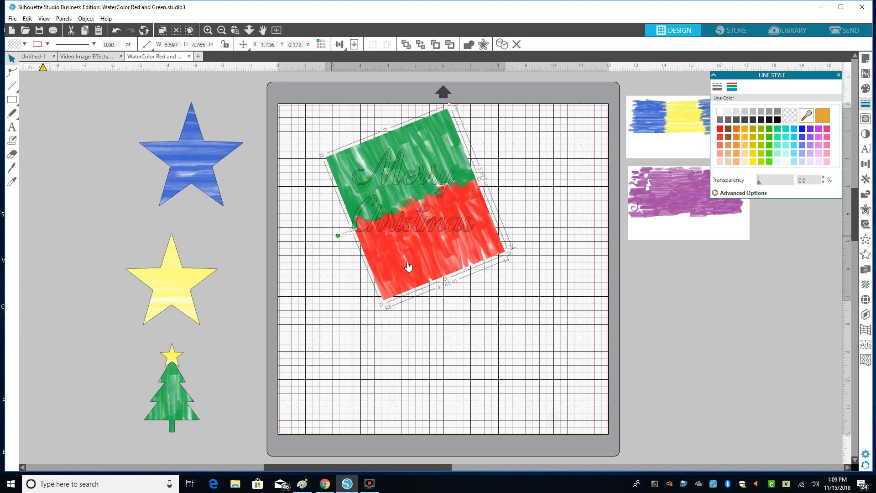
left_click_drag(398, 264, 395, 268)
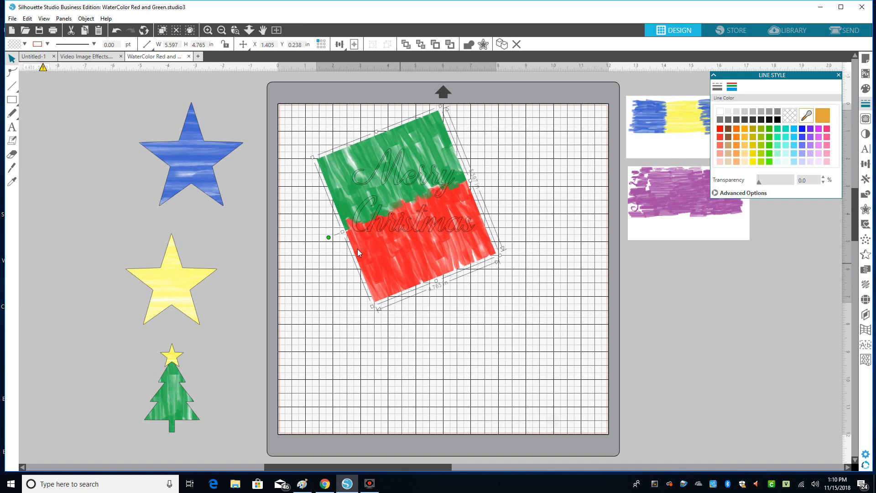
left_click_drag(331, 242, 335, 249)
left_click_drag(405, 259, 403, 246)
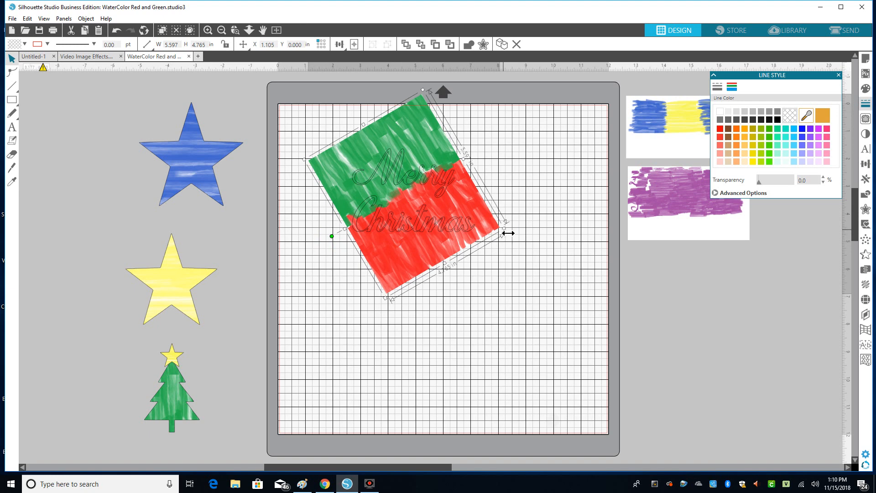
left_click_drag(507, 232, 562, 256)
left_click_drag(497, 261, 479, 260)
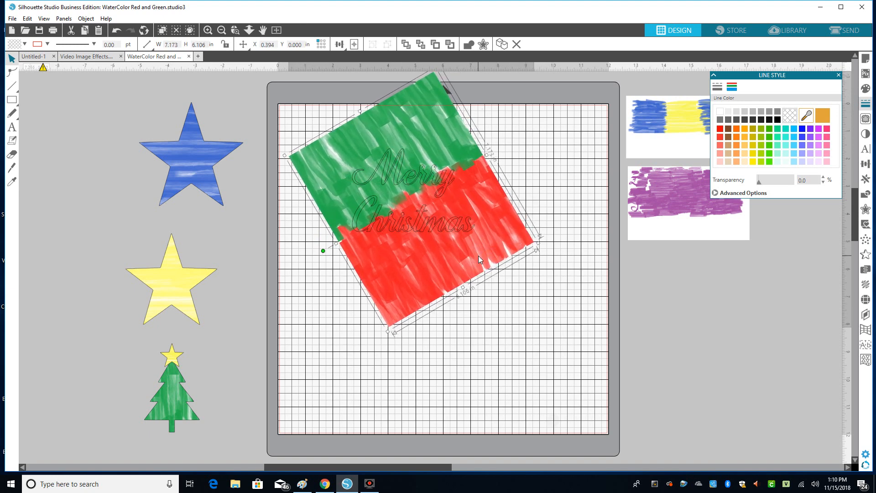
Step: Crop the tilted green and red image to the Merry Christmas lettering
left_click(523, 303)
left_click_drag(294, 99, 538, 334)
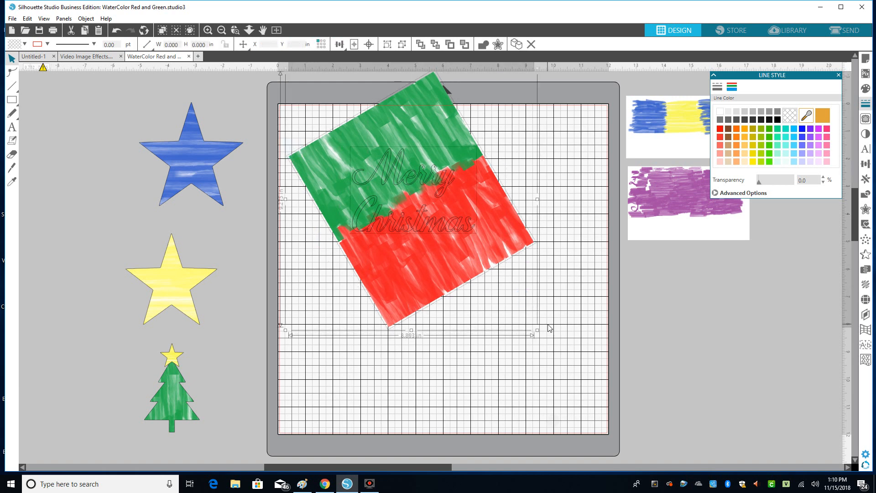
left_click(864, 193)
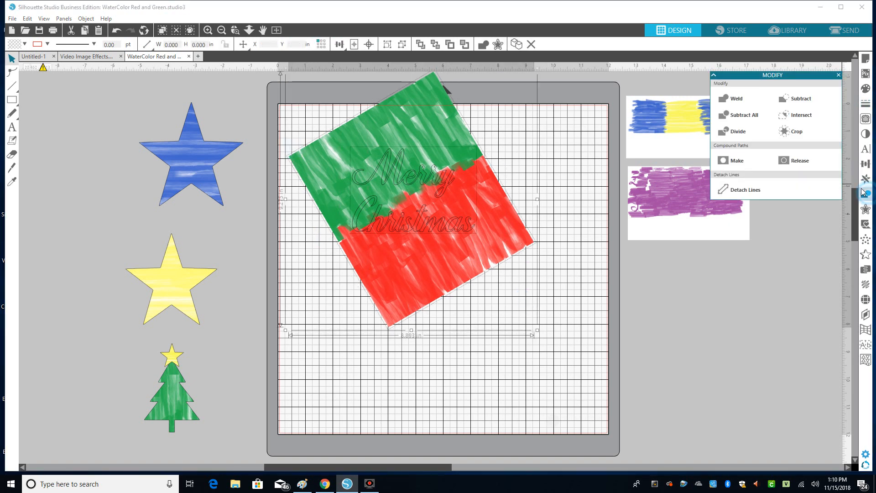
left_click(797, 131)
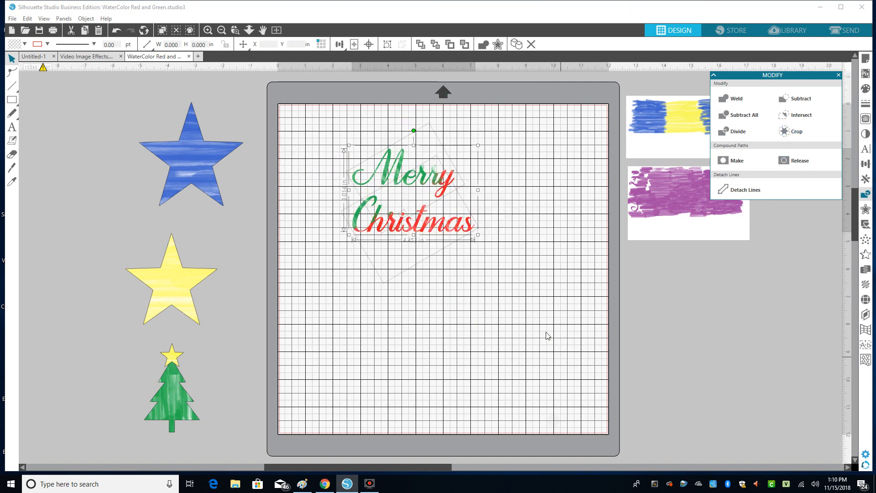
Step: Enlarge the cropped Merry Christmas pieces to about 8.1 in wide and make them a compound path
left_click(540, 297)
left_click_drag(318, 146, 578, 302)
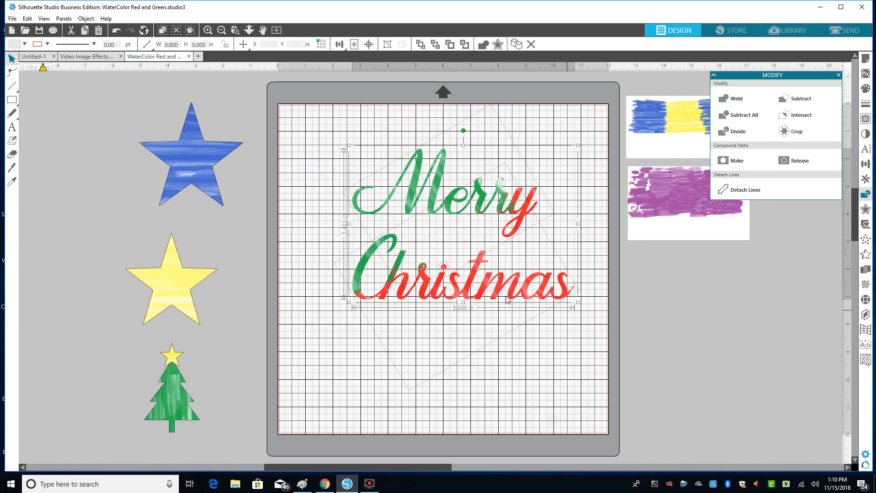
right_click(505, 292)
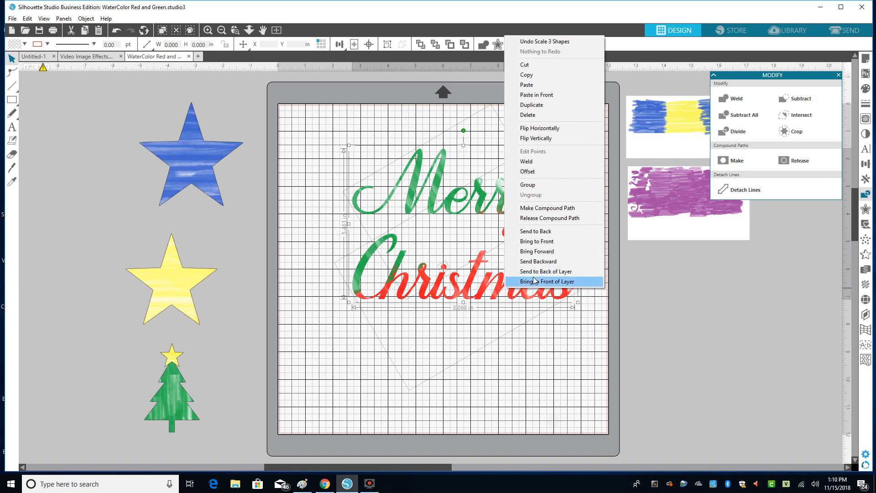
left_click(548, 208)
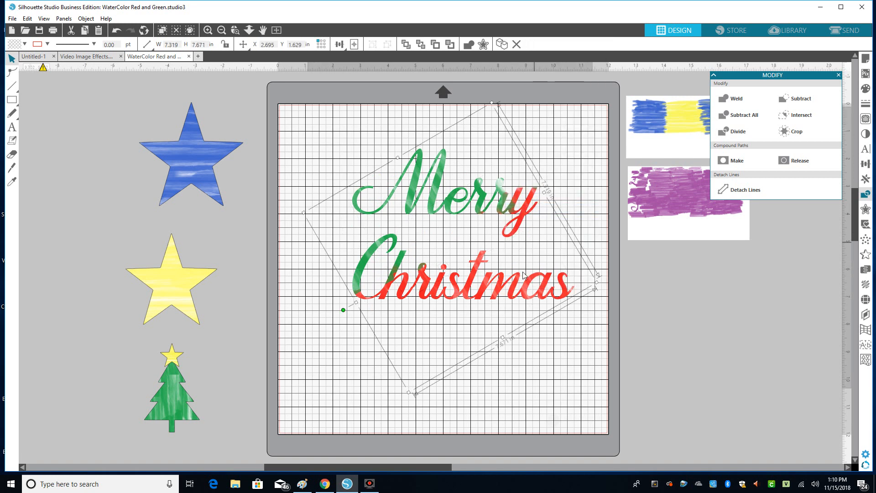
Step: Shrink the Merry Christmas compound path to about 3.5 by 3.6 in and park it off the mat below the purple image
left_click_drag(493, 291, 440, 273)
left_click(492, 376)
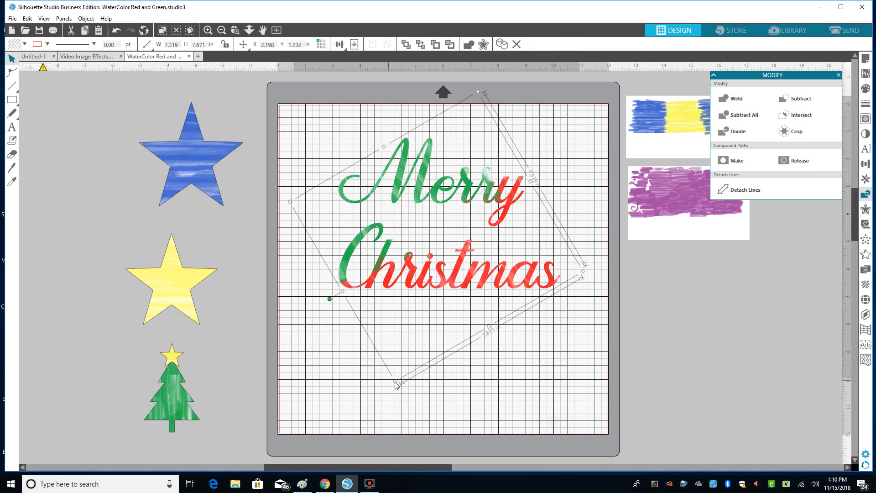
left_click_drag(398, 385, 427, 270)
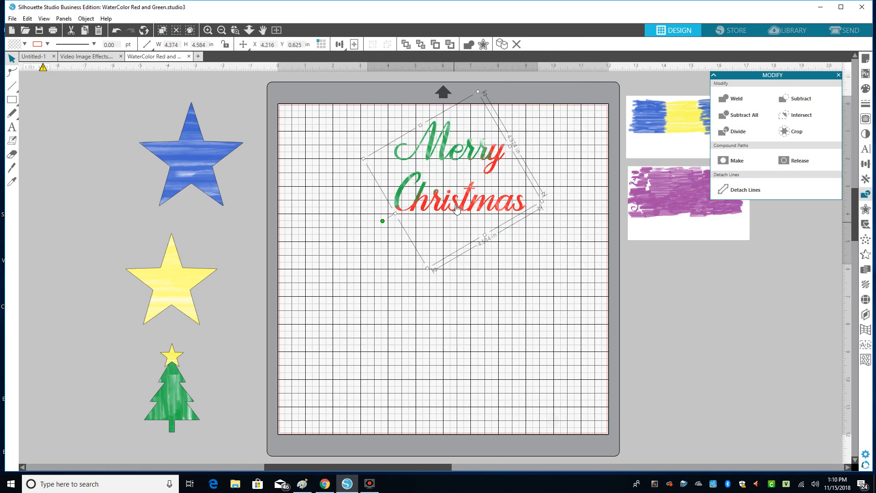
left_click_drag(460, 211, 725, 352)
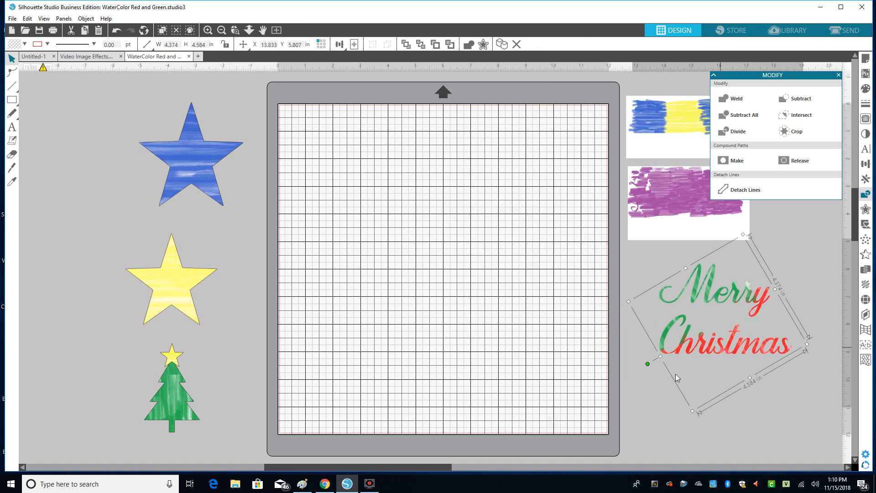
left_click(693, 410)
left_click_drag(701, 405, 708, 377)
left_click_drag(726, 325, 741, 304)
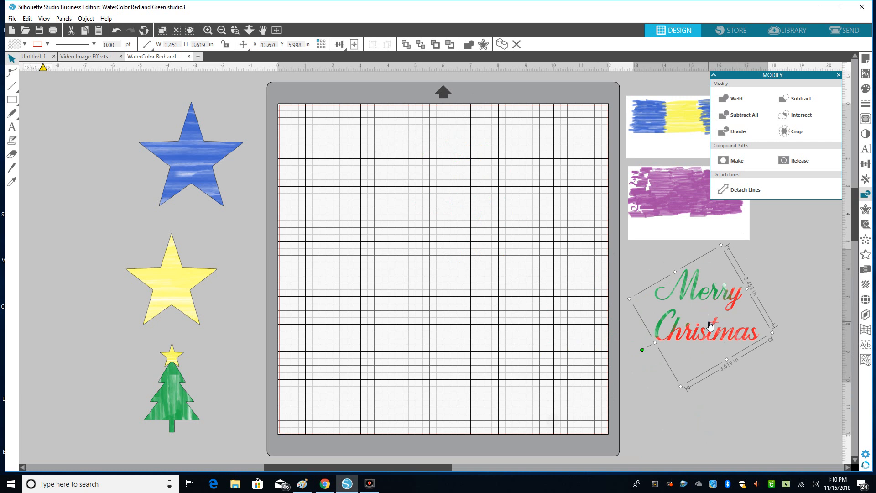
Step: Bring the blue and yellow image onto the mat and enlarge it to about 11.3 by 6.8 in
left_click_drag(684, 126, 362, 156)
left_click_drag(416, 200, 571, 320)
left_click_drag(502, 260, 506, 247)
Step: Add a text object with a person's first name in Dandelion Script below the blue and yellow image
left_click(12, 127)
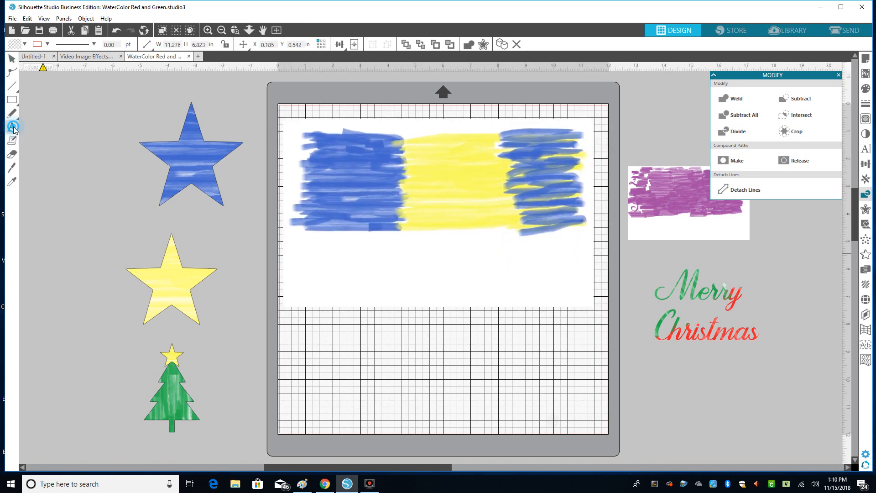
left_click(335, 372)
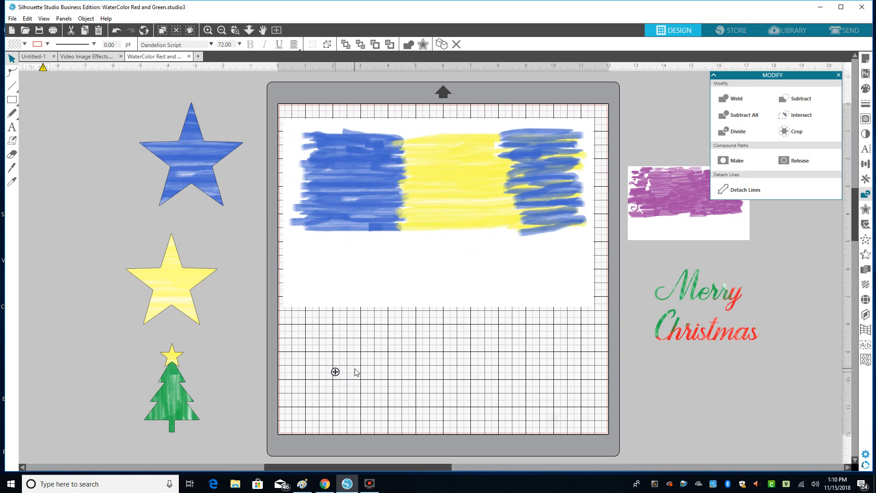
type("ERach")
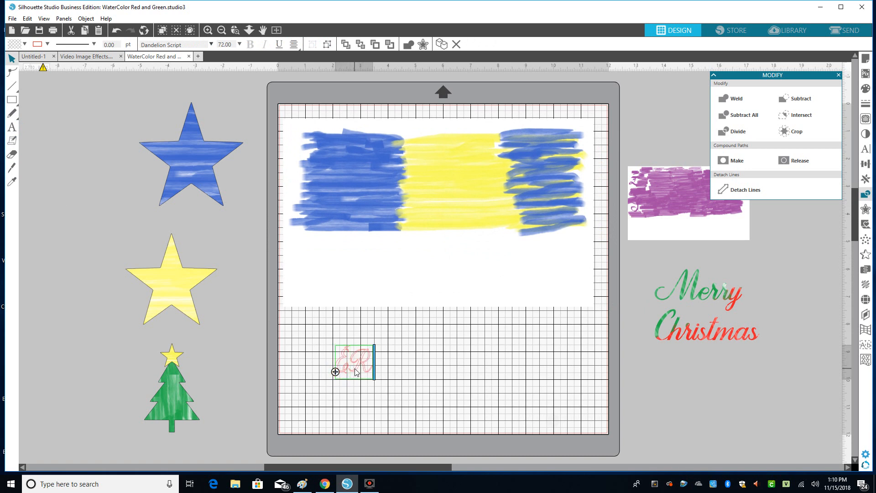
key("BackSpace")
key("BackSpace")
key("BackSpace")
key("BackSpace")
key("BackSpace")
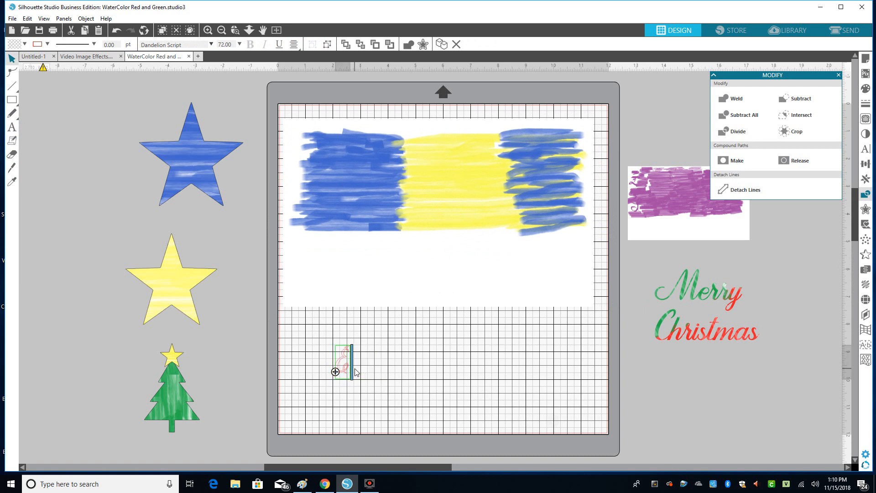
type("RNH")
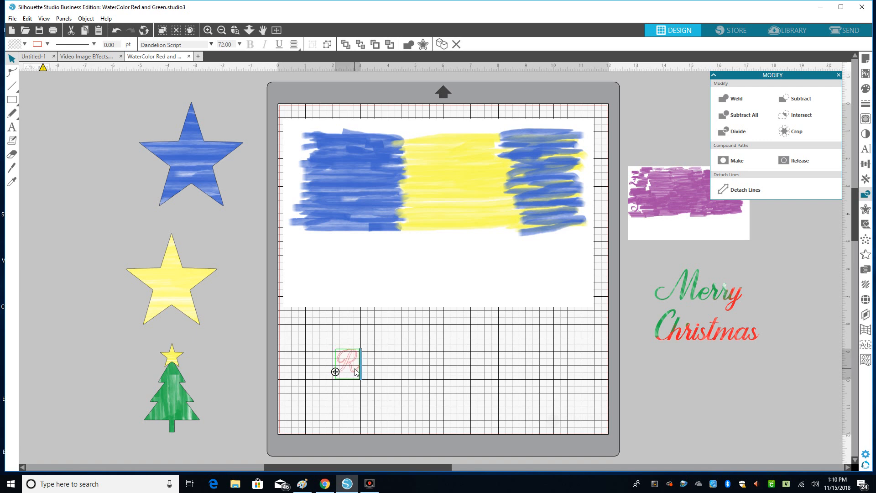
key("BackSpace")
key("BackSpace")
key("BackSpace")
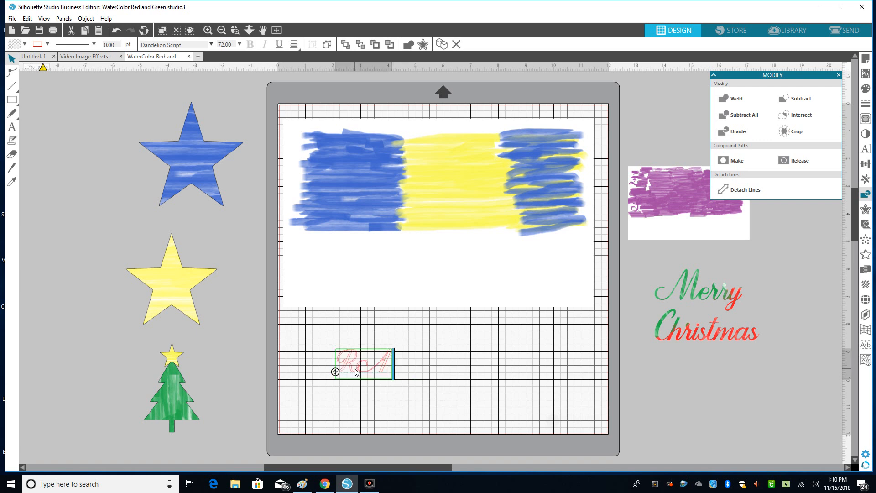
type("achael")
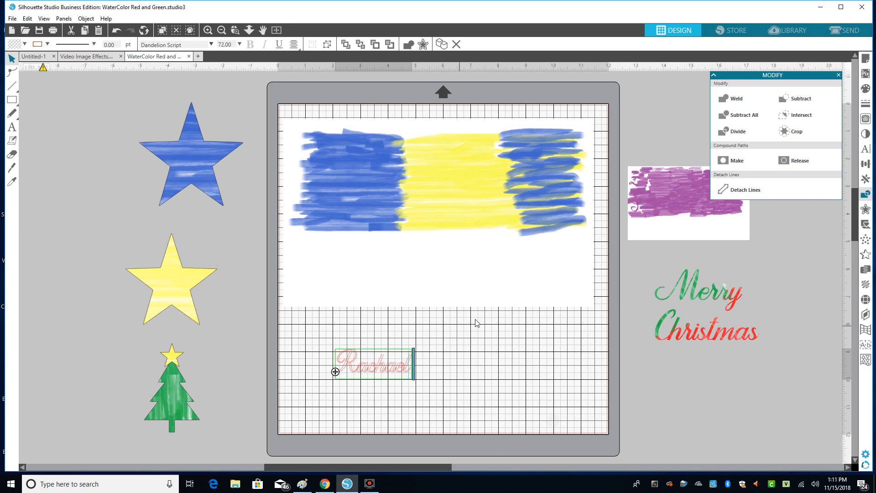
left_click(488, 328)
Step: Enlarge the first-name text to about 7.5 in wide and weld its letters together
left_click(395, 365)
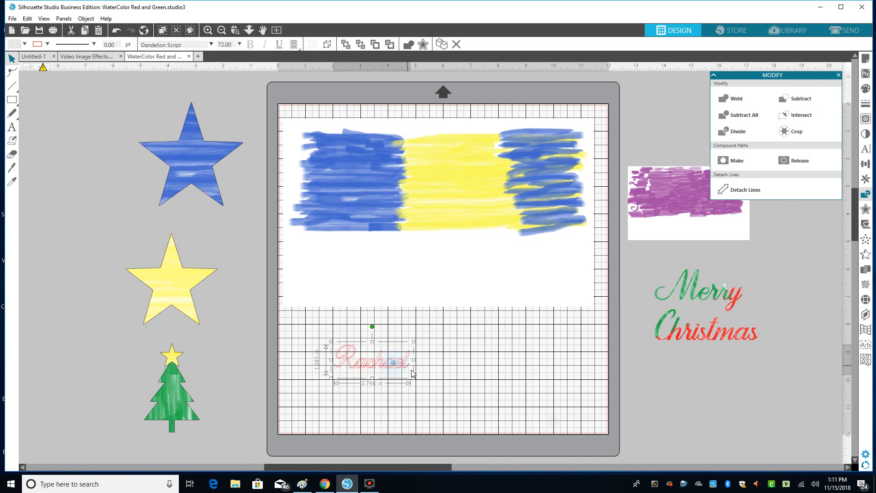
left_click_drag(435, 393, 546, 411)
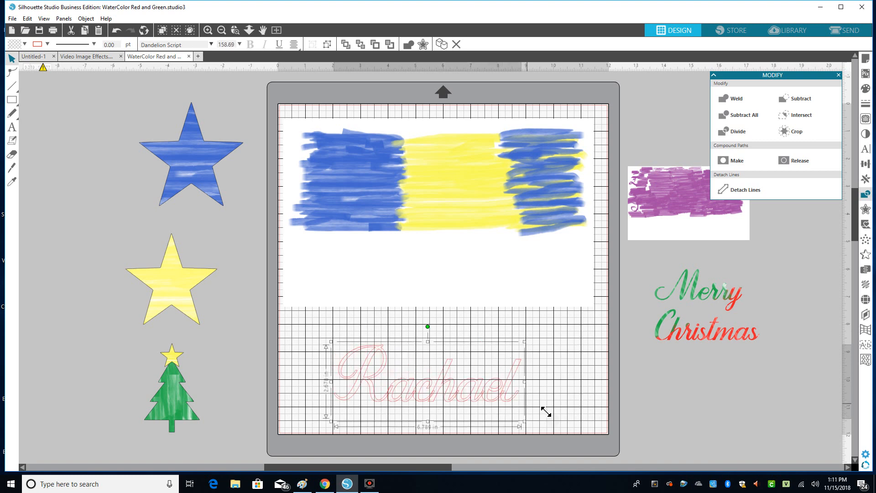
left_click_drag(469, 397, 473, 386)
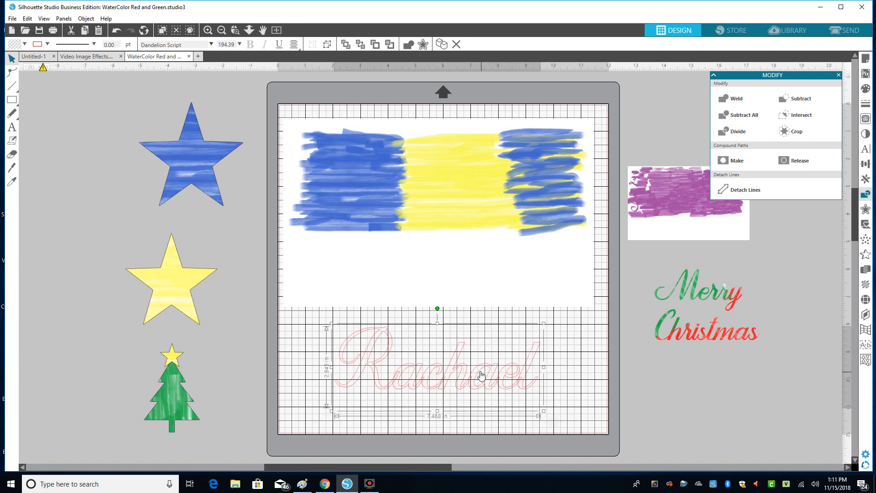
right_click(481, 375)
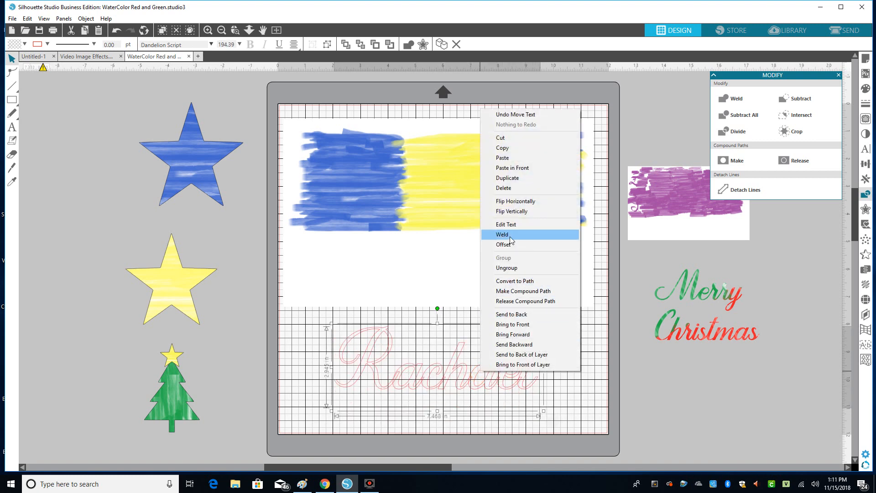
left_click(504, 234)
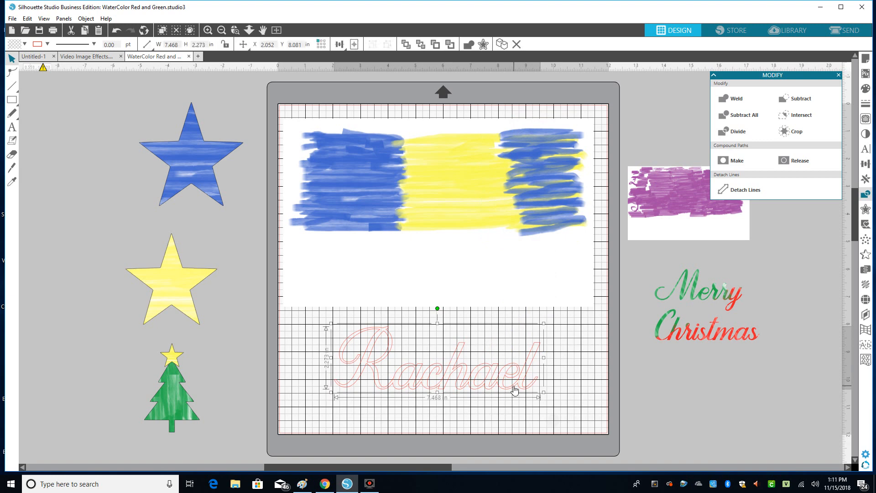
Step: Place the welded name over the blue and yellow image and stretch the image to about 11 in tall around it
left_click_drag(514, 390, 519, 212)
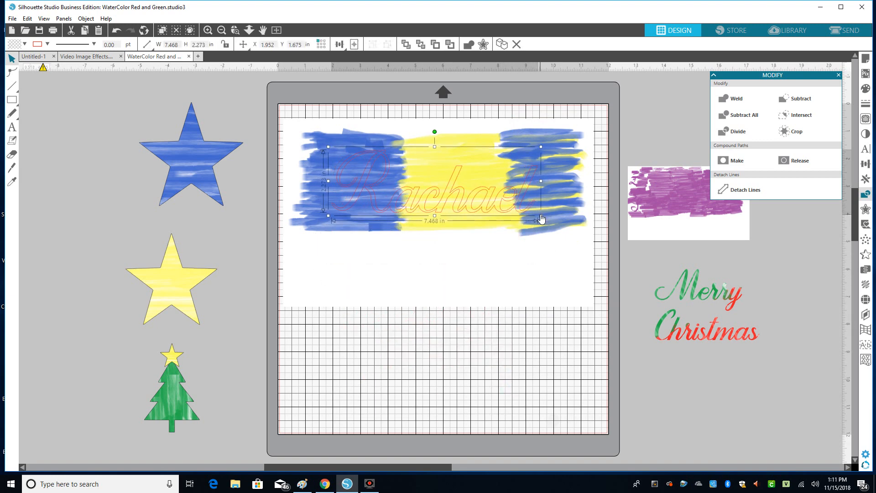
left_click(566, 235)
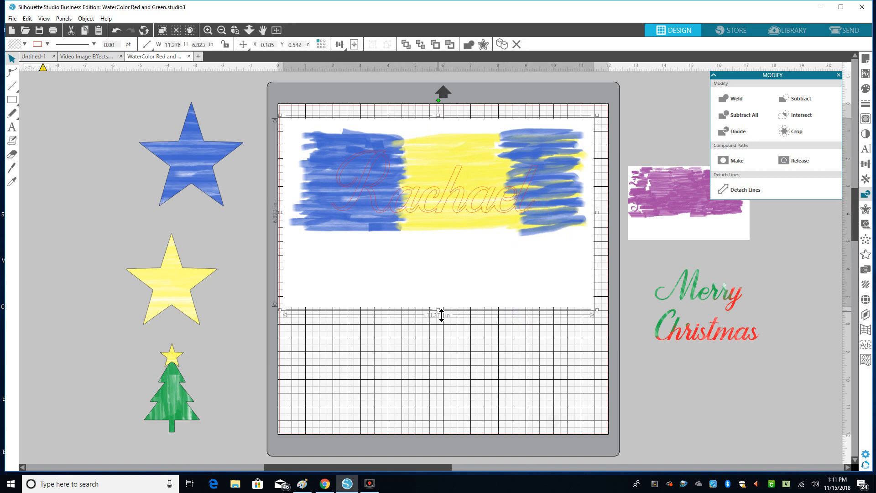
left_click_drag(442, 314, 444, 426)
left_click_drag(450, 381, 455, 312)
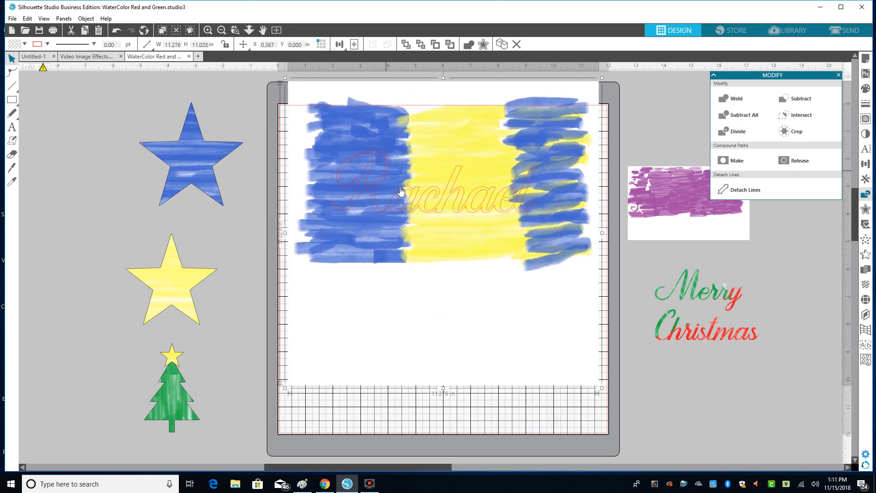
left_click_drag(431, 322, 422, 311)
left_click(410, 412)
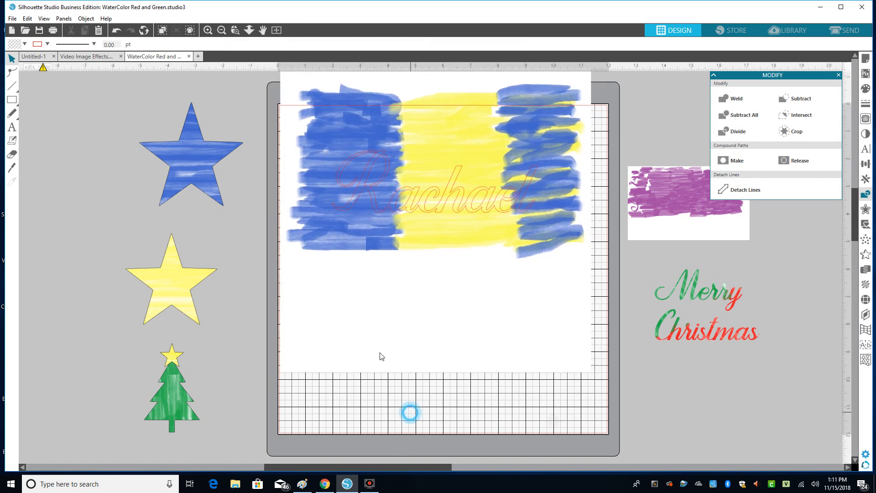
Step: Crop the blue and yellow image to the welded name
left_click(391, 309)
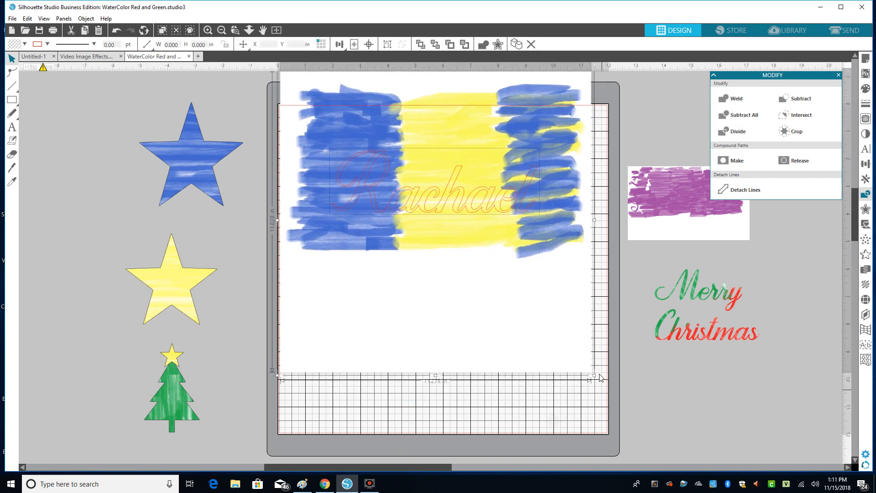
left_click(865, 181)
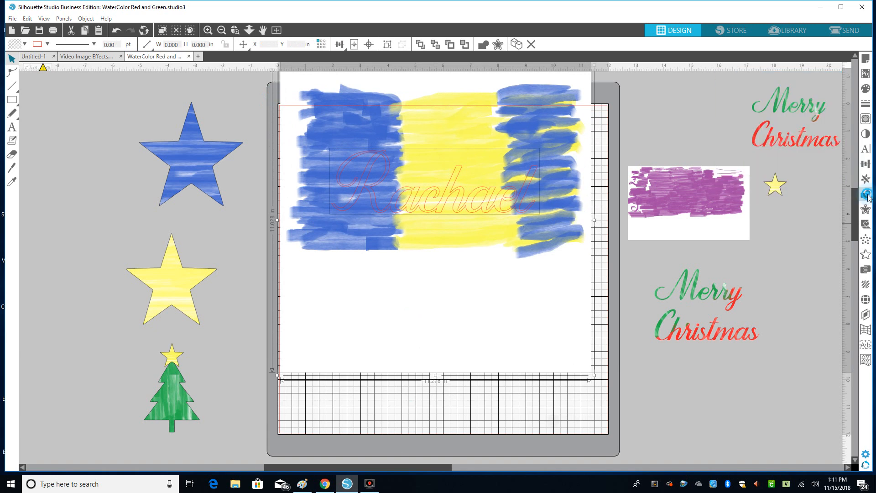
left_click(866, 194)
left_click(801, 137)
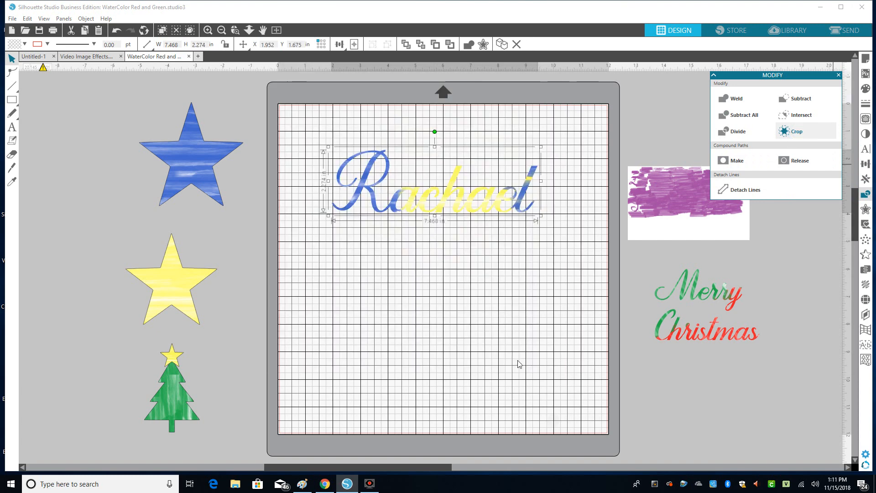
left_click(467, 305)
left_click_drag(318, 162, 564, 229)
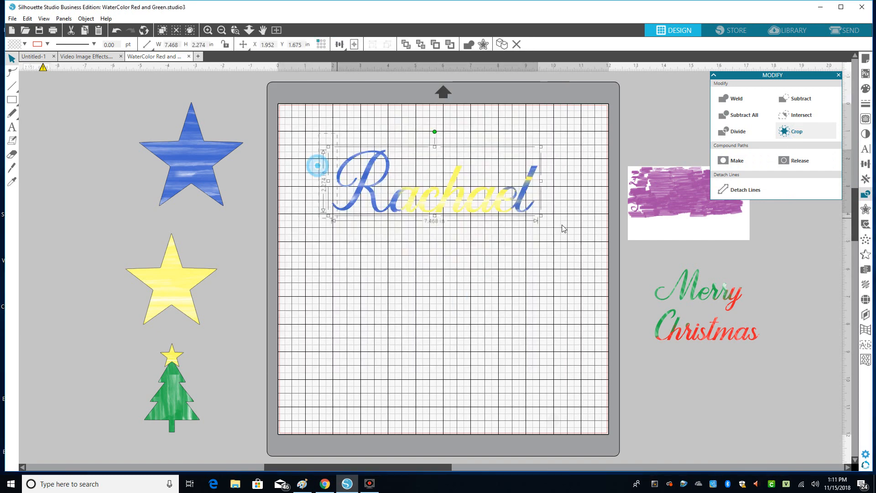
right_click(505, 209)
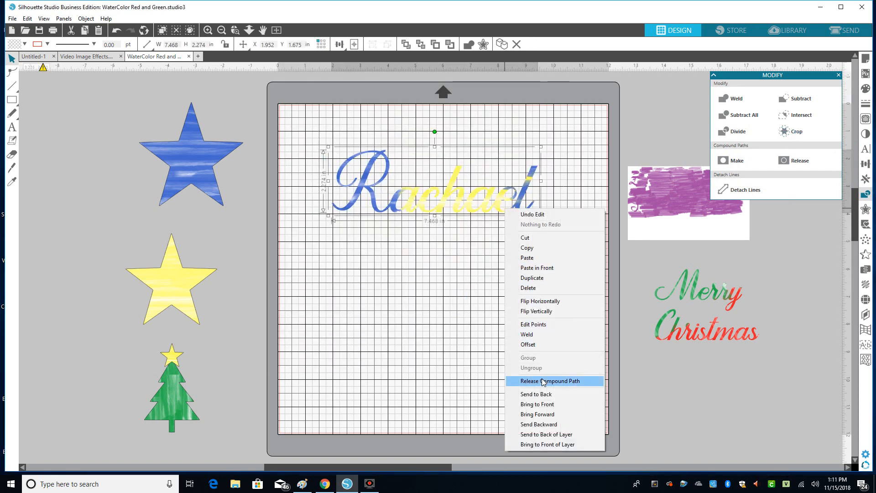
left_click(489, 316)
mouse_move(525, 208)
left_mouse_down()
mouse_move(534, 207)
mouse_move(526, 206)
left_mouse_up()
left_click(527, 206)
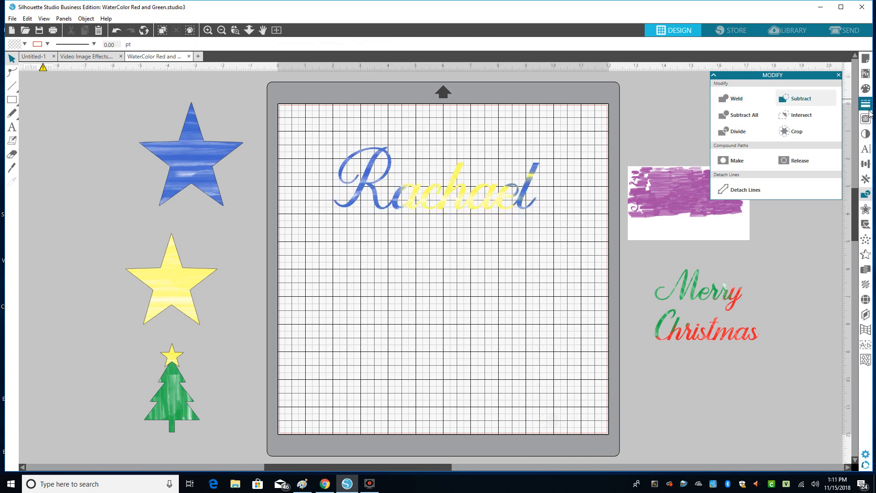
Step: Recolor the cropped name with the Colorize image effect, setting the hue to 31
left_click(866, 133)
left_click(732, 87)
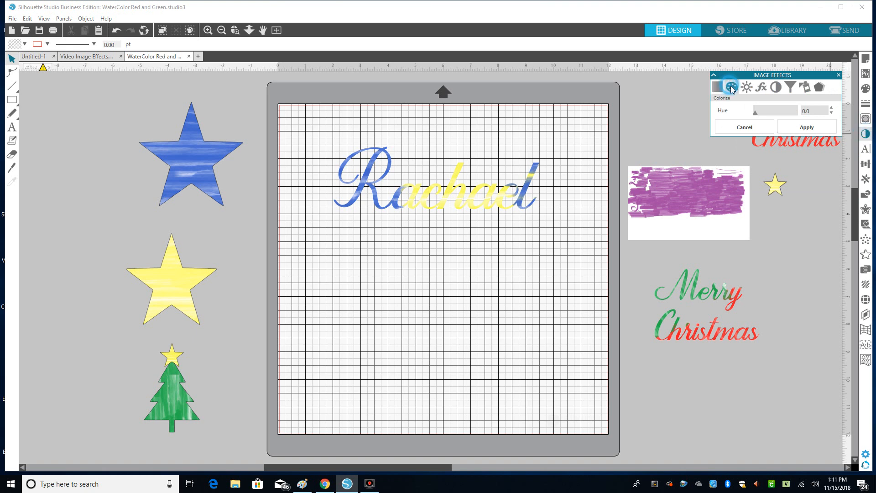
left_click(755, 112)
left_click_drag(755, 113, 760, 115)
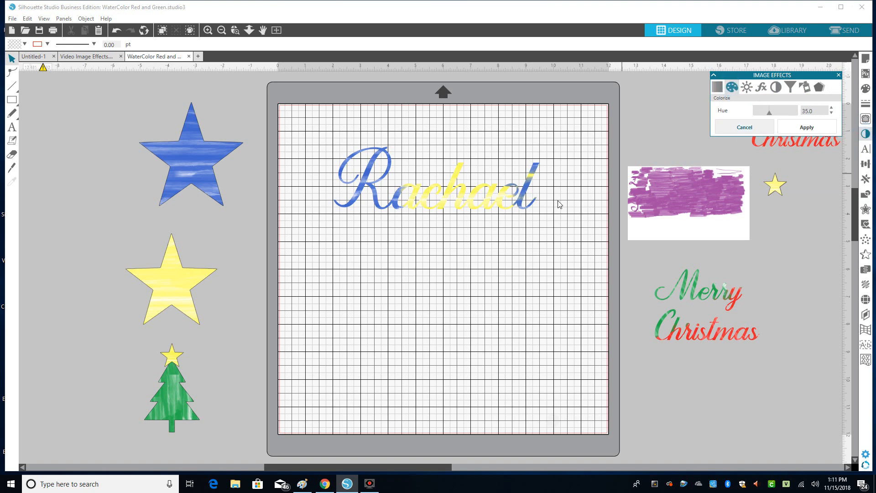
left_click(514, 200)
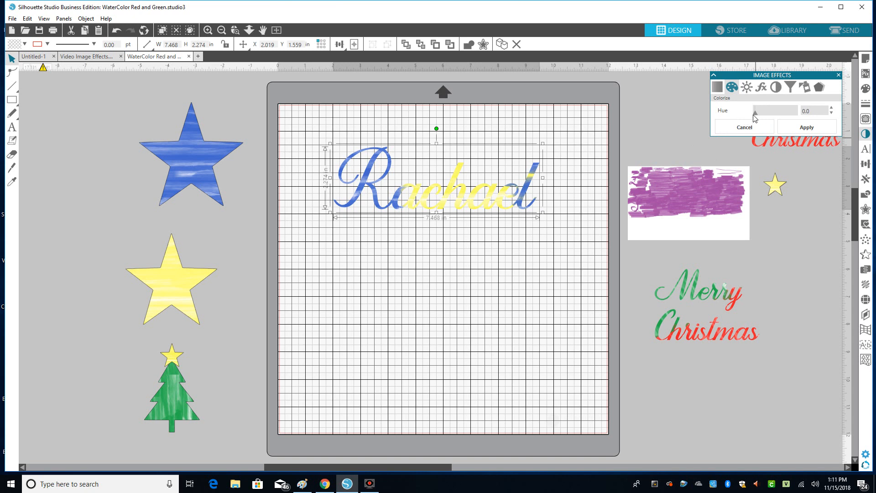
left_click_drag(755, 114, 771, 119)
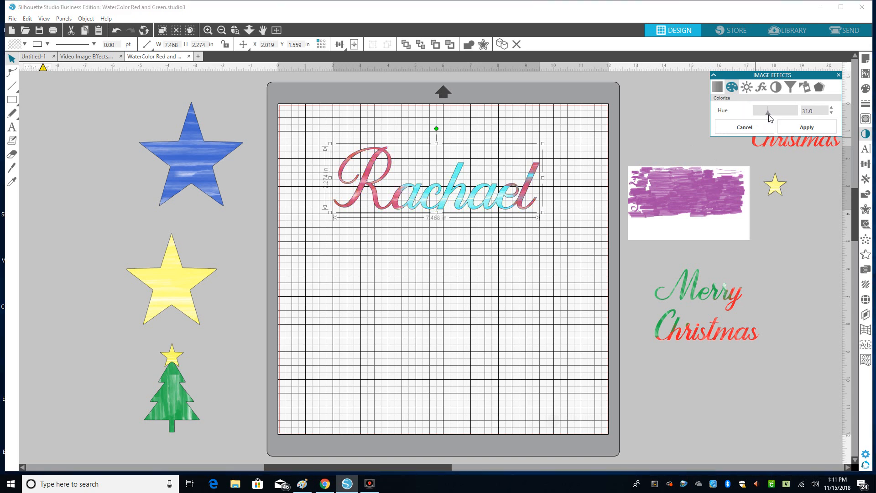
left_click(385, 337)
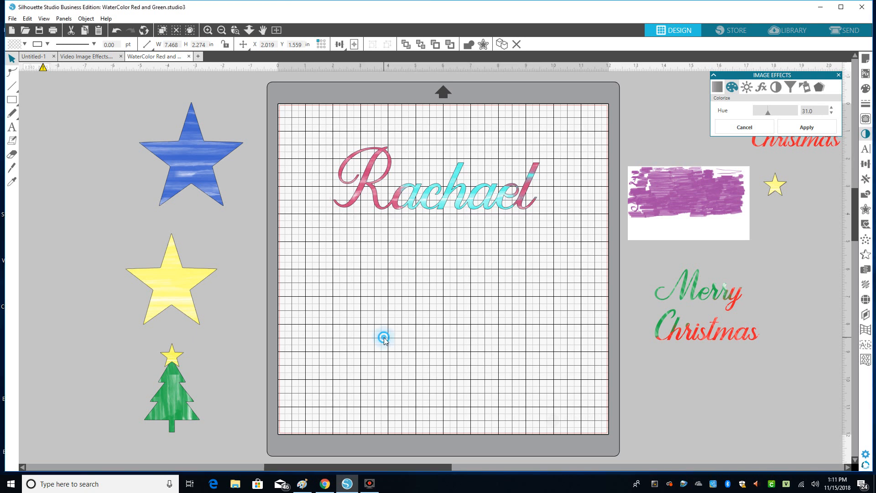
Step: Move the recolored name higher on the mat and bring the purple watercolor image onto the mat below it
left_click_drag(444, 202, 441, 169)
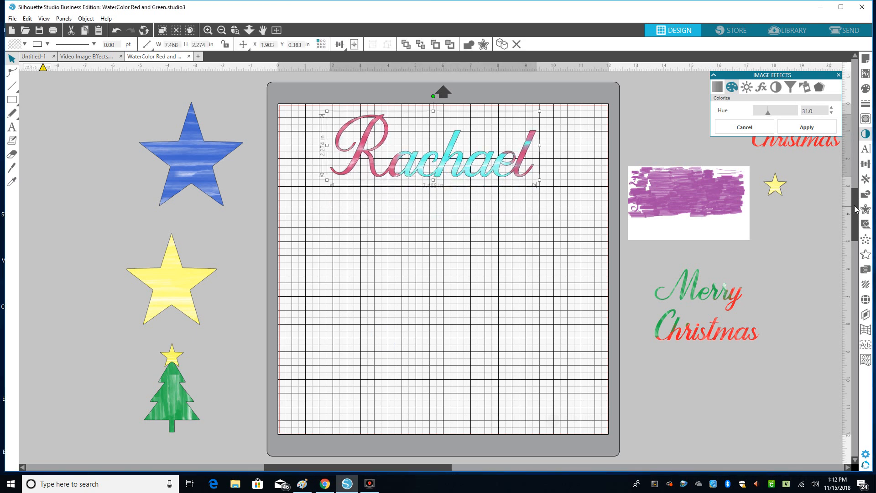
left_click_drag(855, 202, 857, 235)
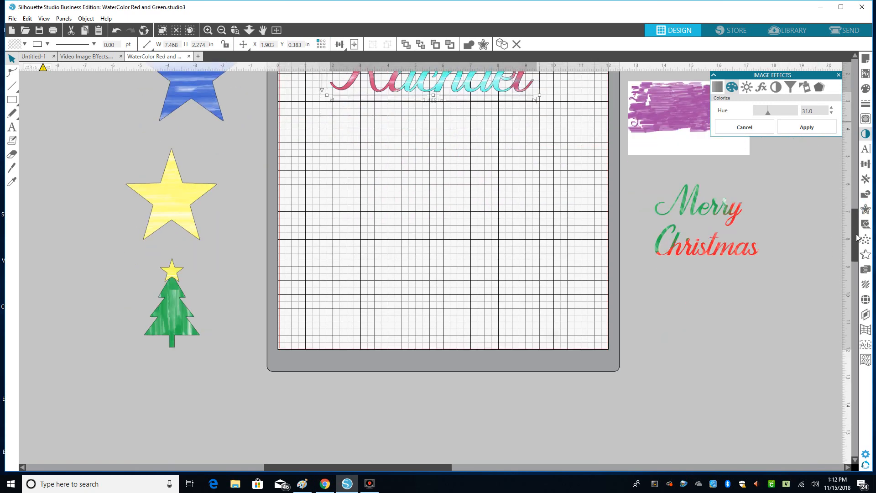
scroll(842, 257, "up", 5)
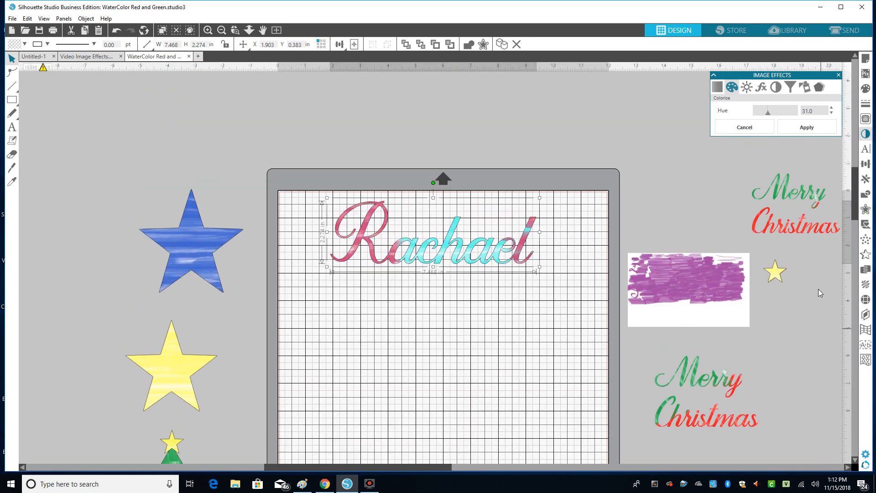
left_click_drag(855, 201, 856, 213)
left_click_drag(662, 232, 394, 262)
Step: Shrink the recolored name to about 3.74 in wide and park it off the mat beside the Merry Christmas lettering
left_click(453, 209)
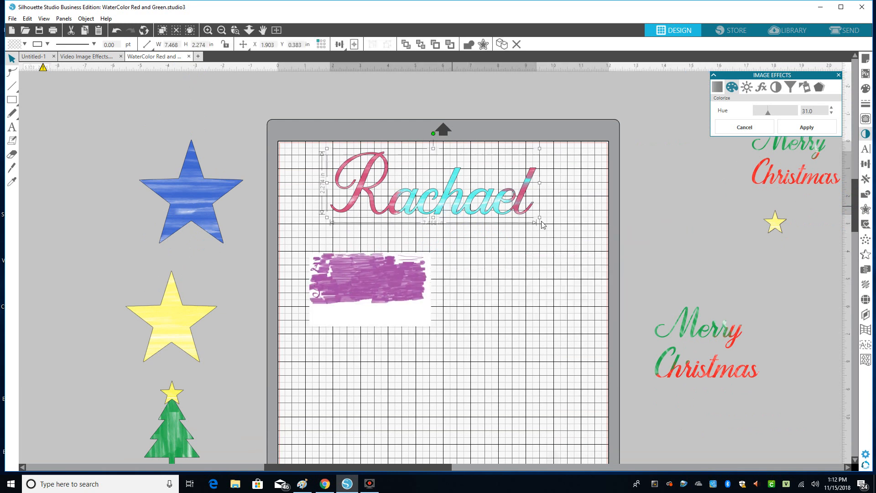
left_click_drag(541, 217, 434, 211)
left_click_drag(400, 178, 699, 169)
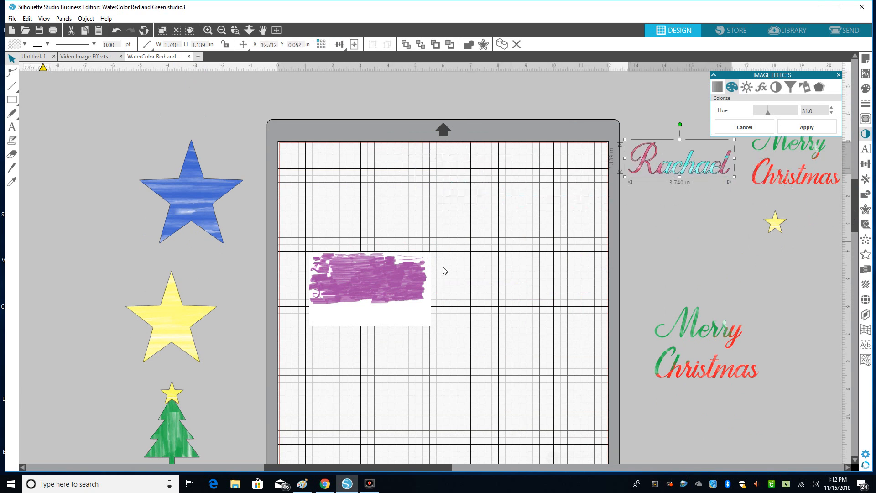
Step: Enlarge the purple watercolor image to about 13.2 in wide and position it across the upper part of the mat
left_click_drag(405, 280, 409, 223)
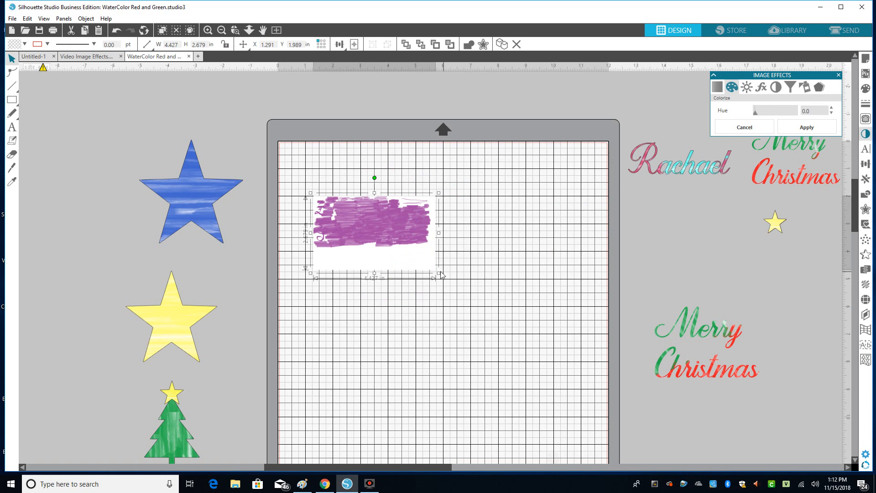
left_click_drag(440, 275, 470, 293)
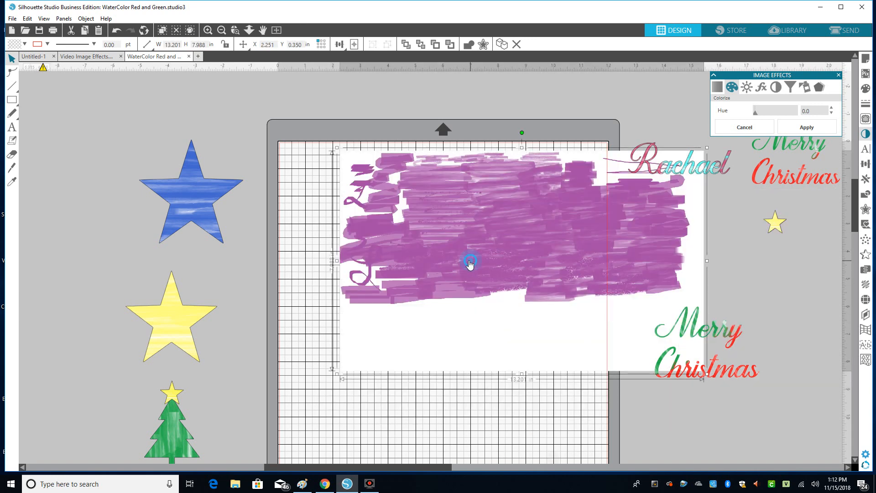
left_click_drag(470, 261, 407, 258)
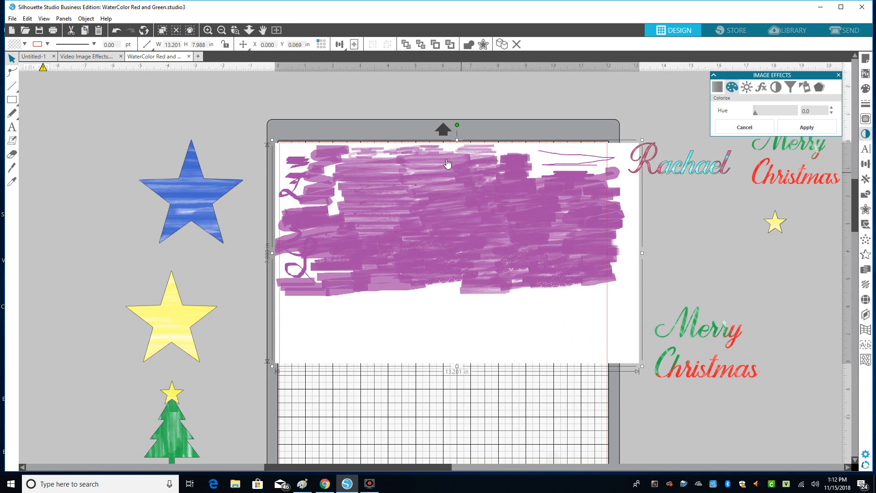
left_click_drag(433, 223, 437, 233)
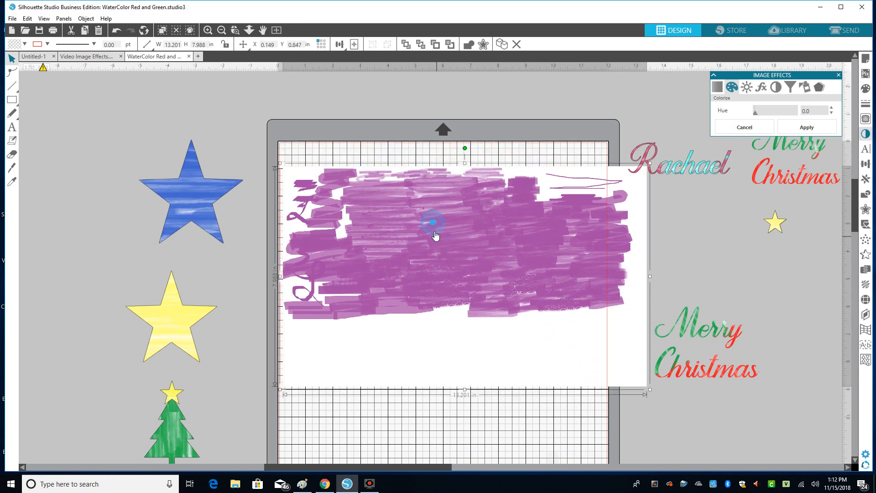
left_click(11, 127)
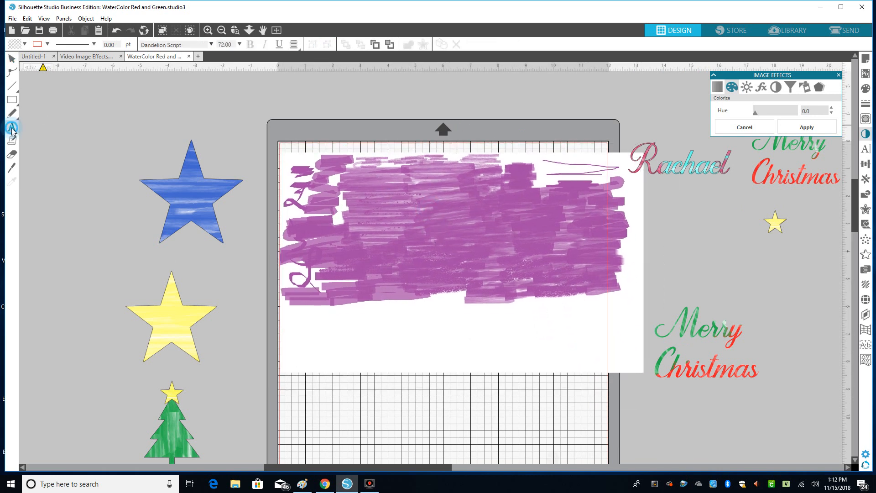
left_click(362, 399)
type("MOM")
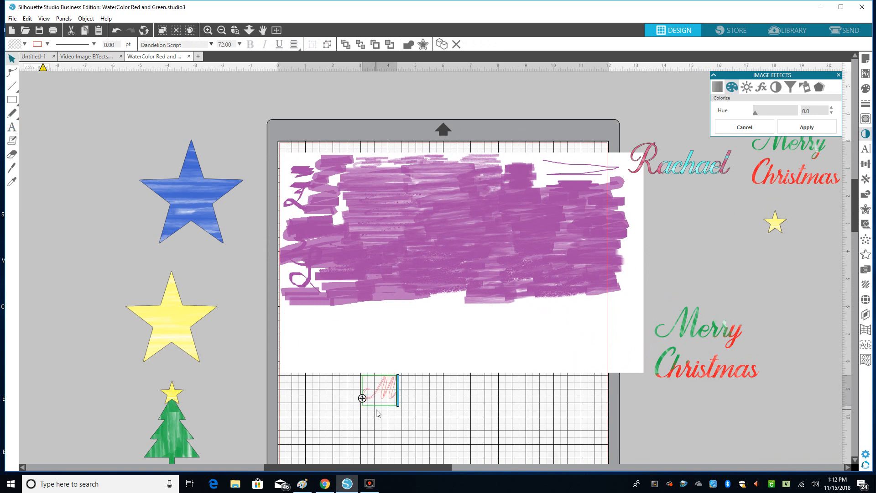
key("BackSpace")
key("BackSpace")
key("BackSpace")
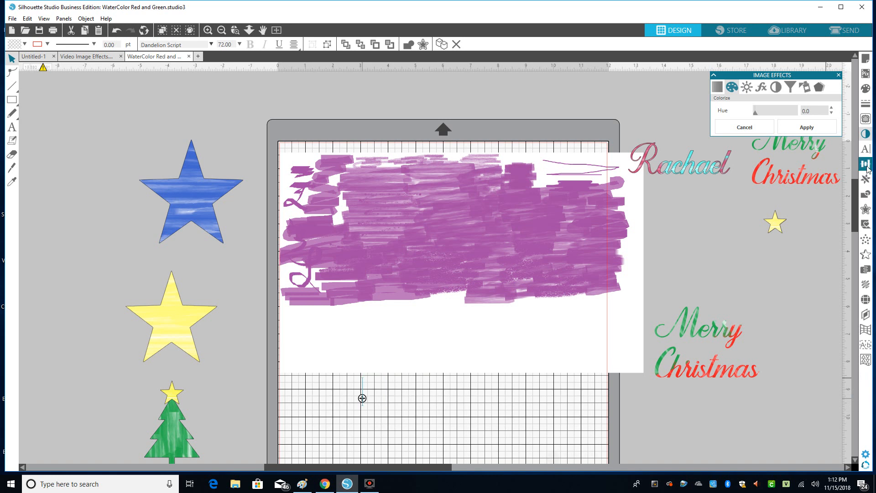
left_click(866, 148)
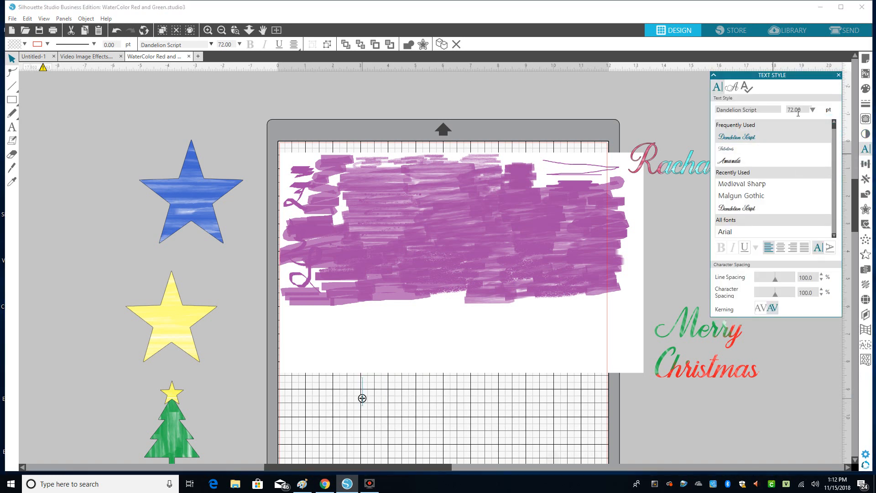
left_click_drag(769, 110, 664, 125)
type("Arial")
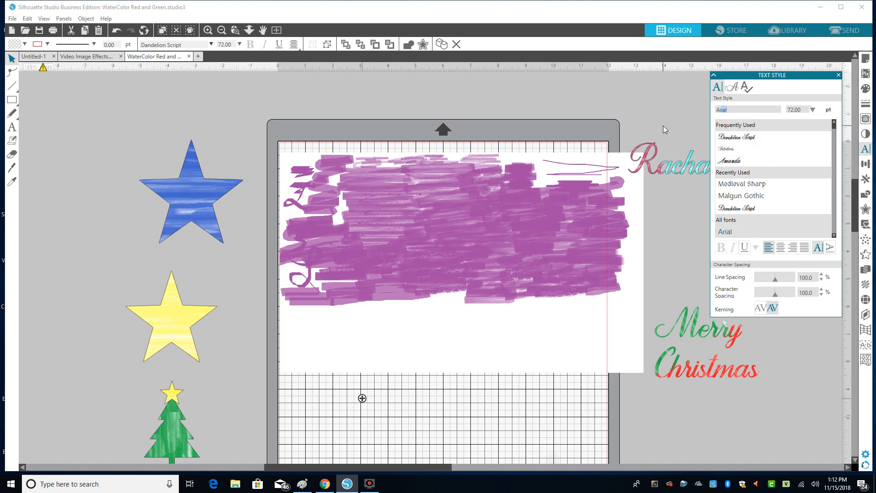
key("Return")
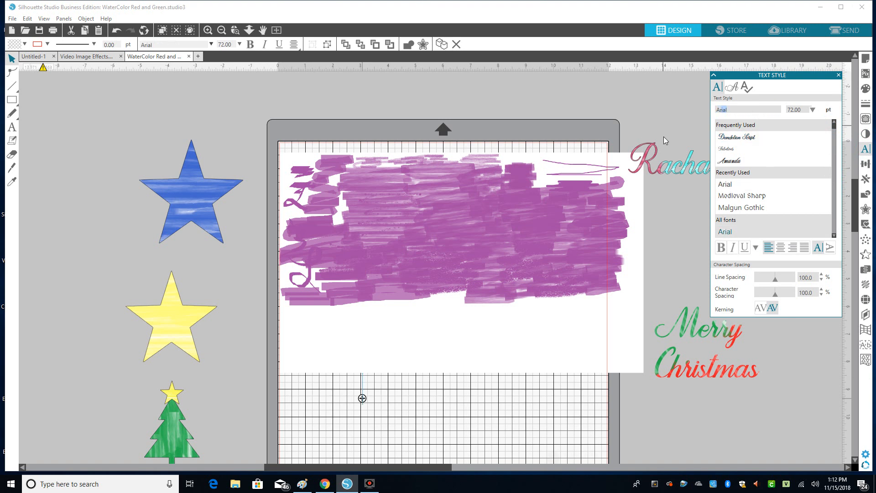
left_click(384, 394)
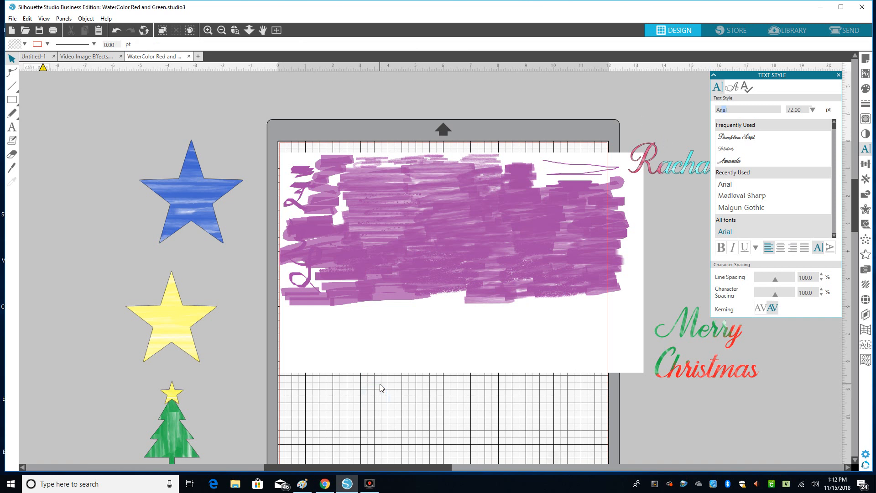
Step: Add a text object reading MOM on the mat below the purple image
left_click(14, 128)
left_click(344, 409)
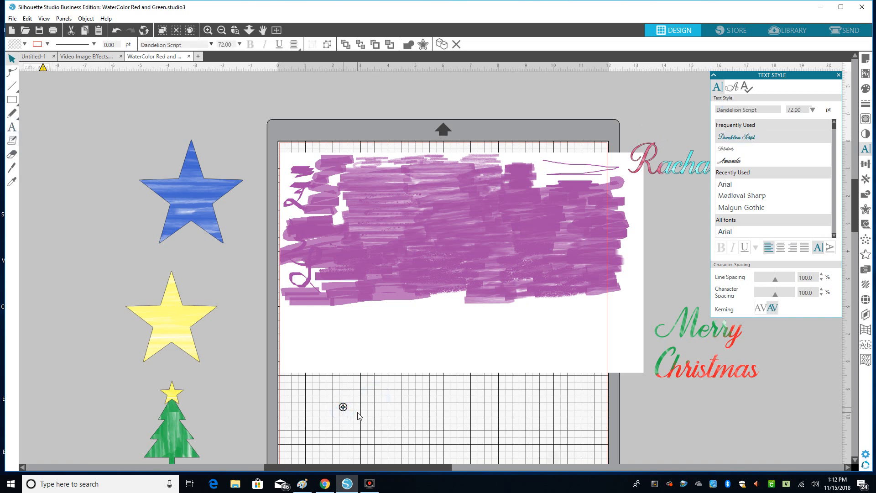
type("A")
key("BackSpace")
type("M")
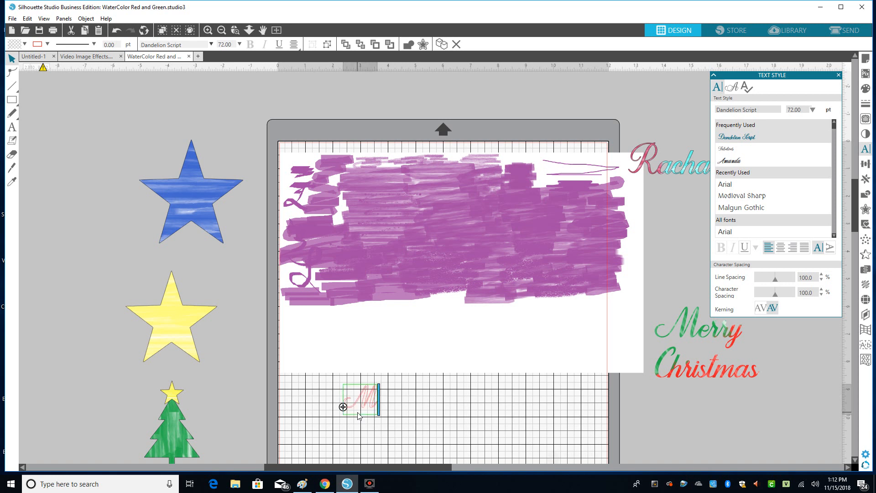
key("BackSpace")
type("MOM")
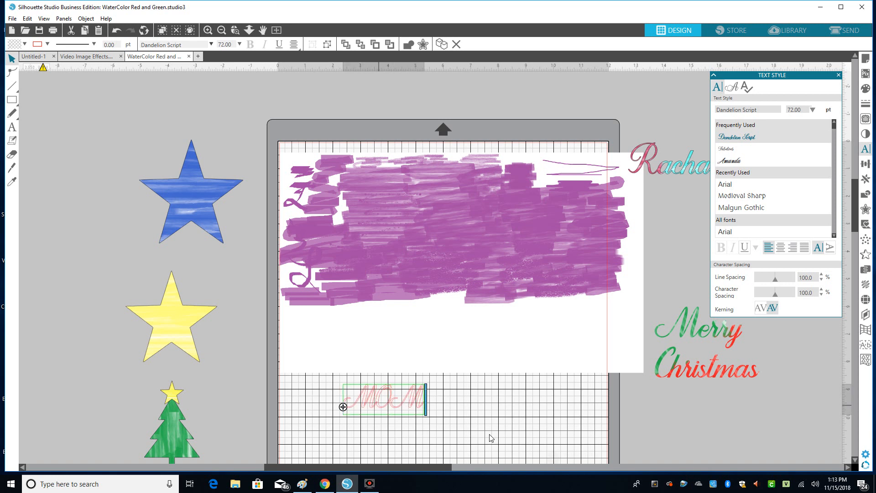
left_click(502, 426)
left_click(395, 401)
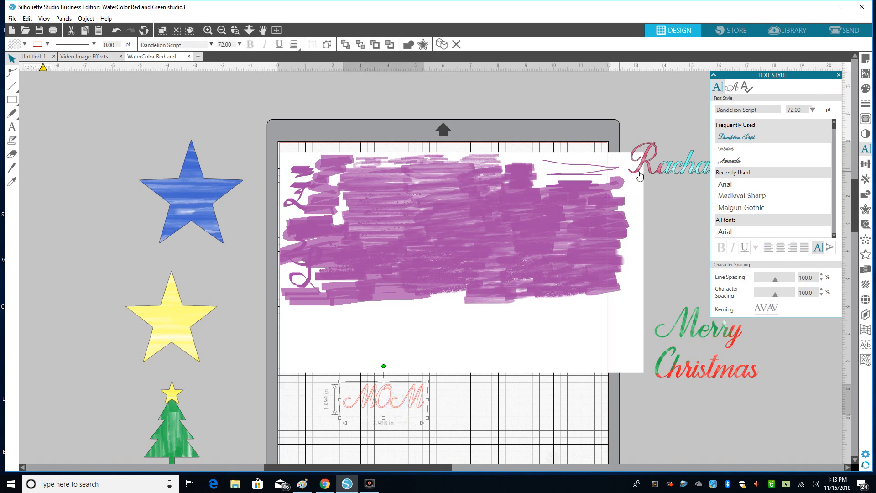
Step: Change the font of the MOM text to Arial
left_click(726, 109)
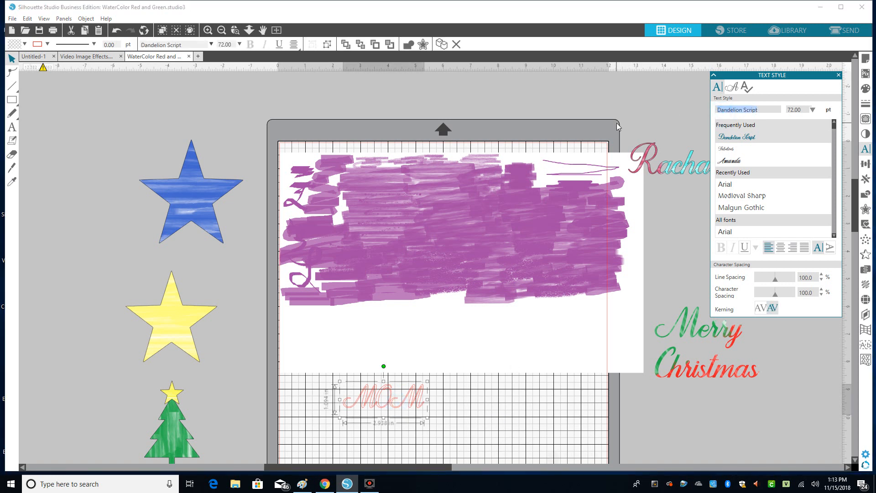
type("arial")
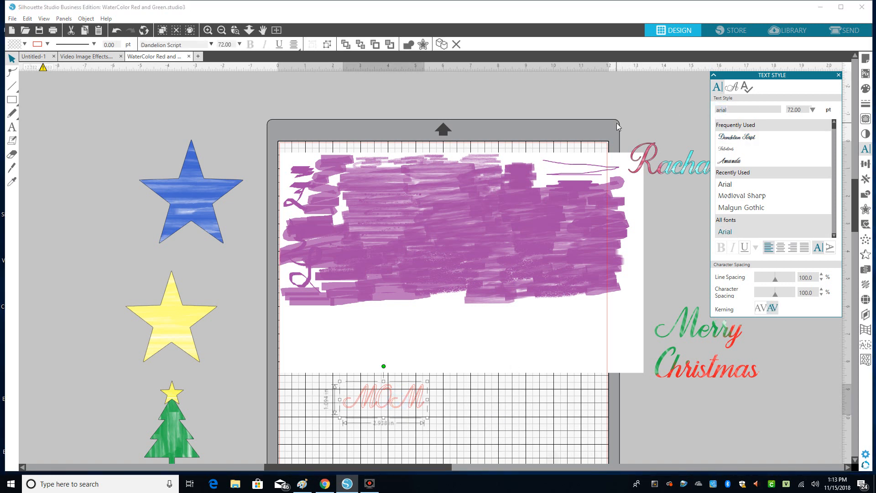
key("Return")
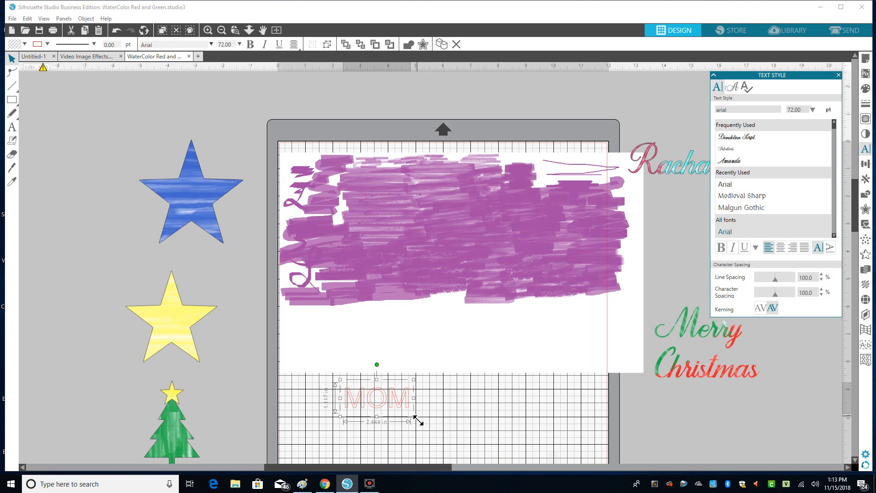
Step: Enlarge the MOM text to about 206 pt and place it over the painted area of the purple image
left_click_drag(415, 417, 547, 458)
left_click_drag(506, 432, 502, 212)
left_click_drag(543, 255, 539, 253)
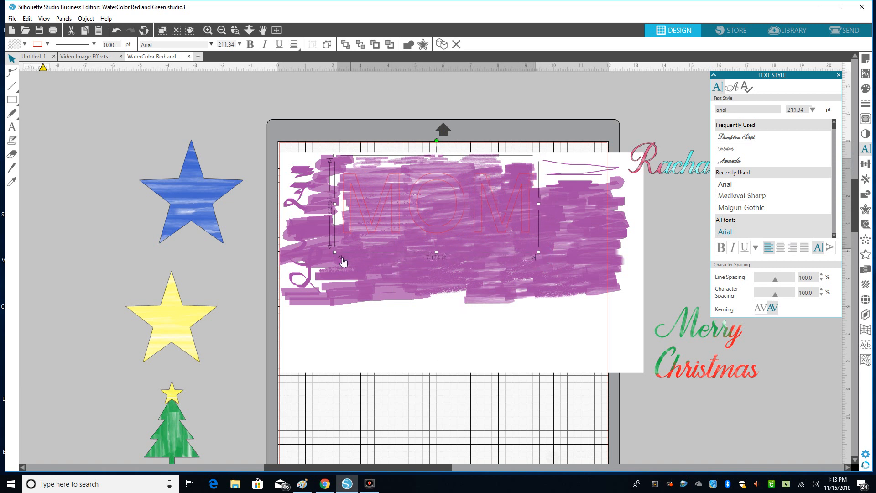
left_click_drag(336, 250, 345, 257)
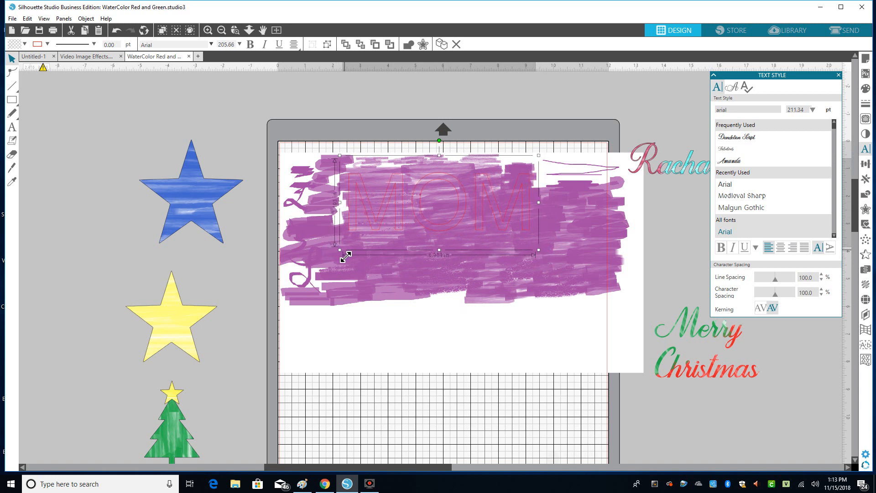
Step: Crop the purple watercolor image to the shape of the MOM text
left_click(362, 390)
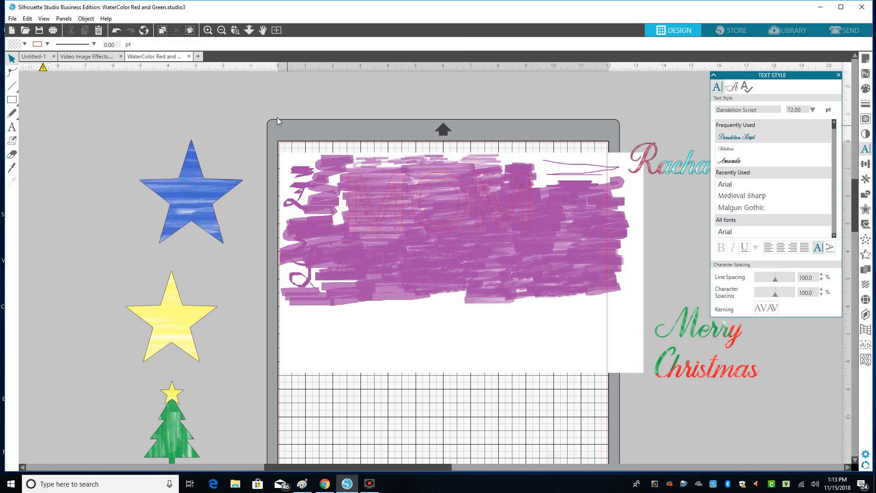
left_click_drag(296, 311, 589, 377)
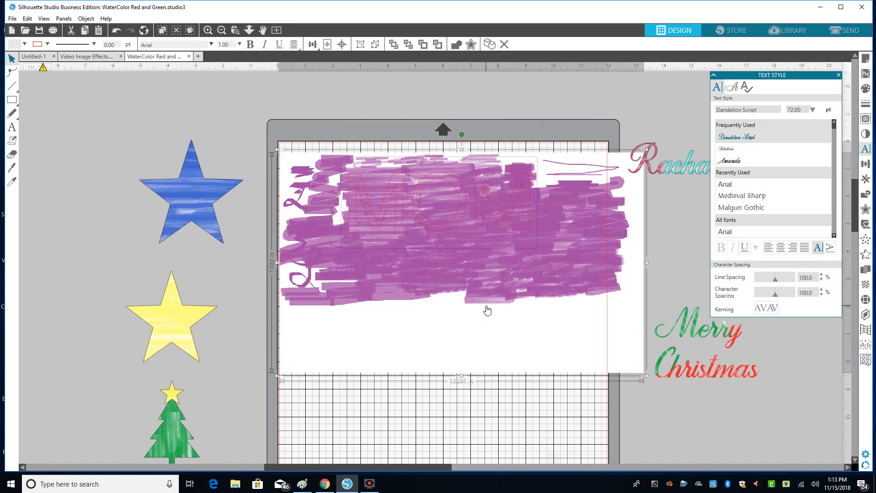
left_click(866, 194)
left_click(796, 133)
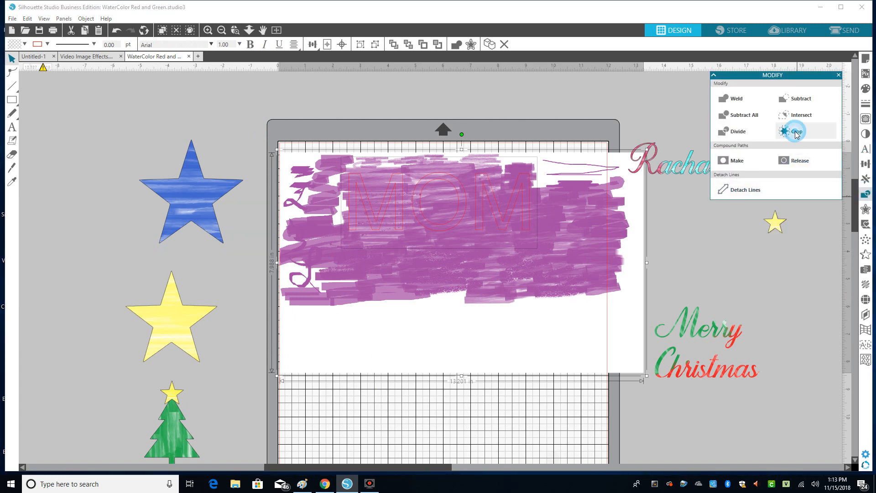
Step: Group the cropped purple MOM letters into one object
left_click_drag(313, 181, 530, 226)
right_click(530, 226)
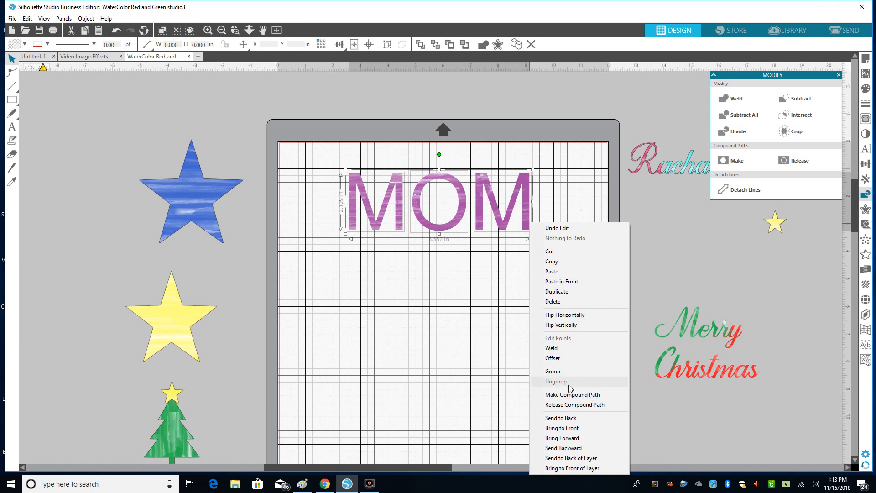
left_click(555, 372)
Step: Resize the grouped purple MOM to about 8.3 in wide and place it fully on the mat
left_click_drag(478, 227, 431, 209)
left_click_drag(488, 219, 607, 320)
left_click_drag(539, 230, 504, 249)
left_click(482, 254)
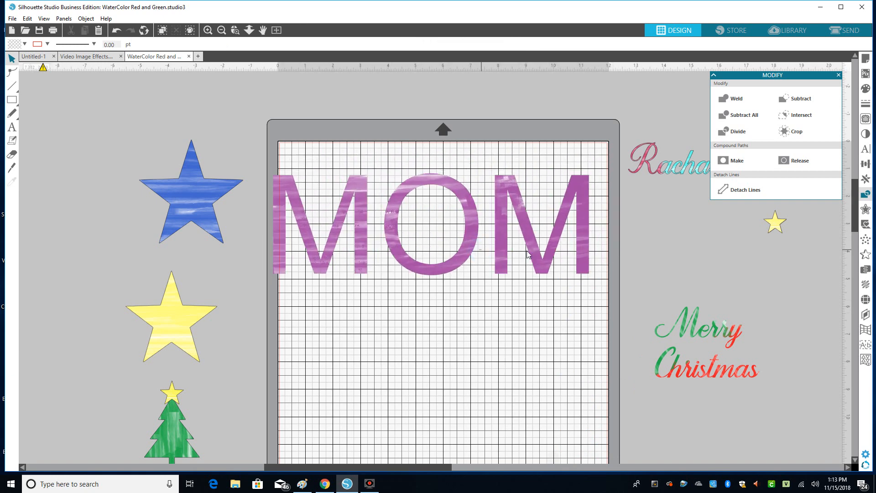
left_click_drag(575, 263, 463, 225)
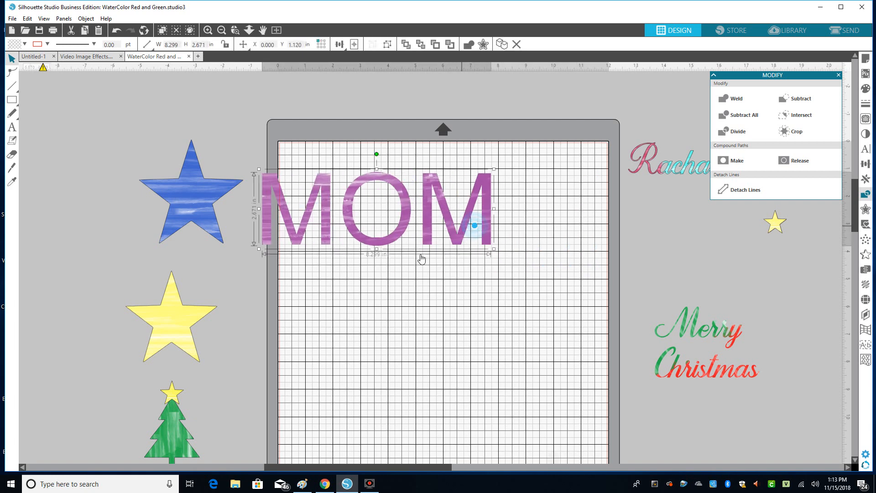
left_click_drag(422, 259, 454, 300)
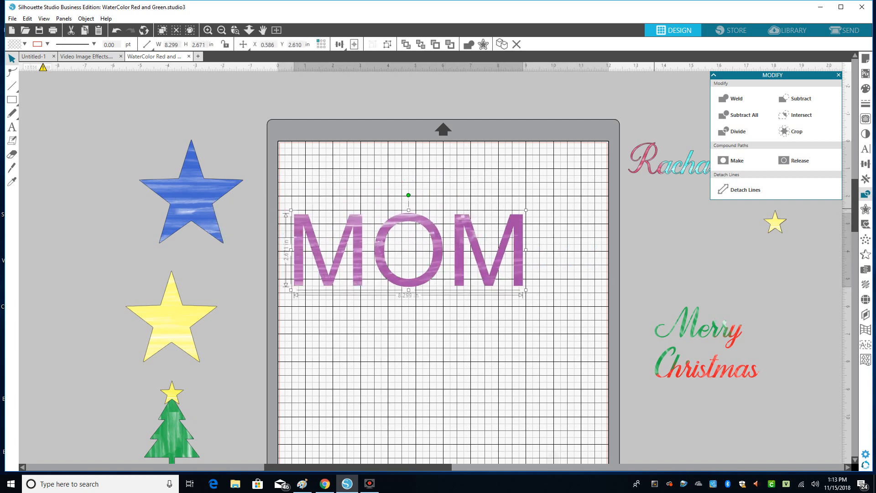
Step: Center MOM across the upper part of the mat and apply the second shadow type from Image Effects to it
left_click(867, 134)
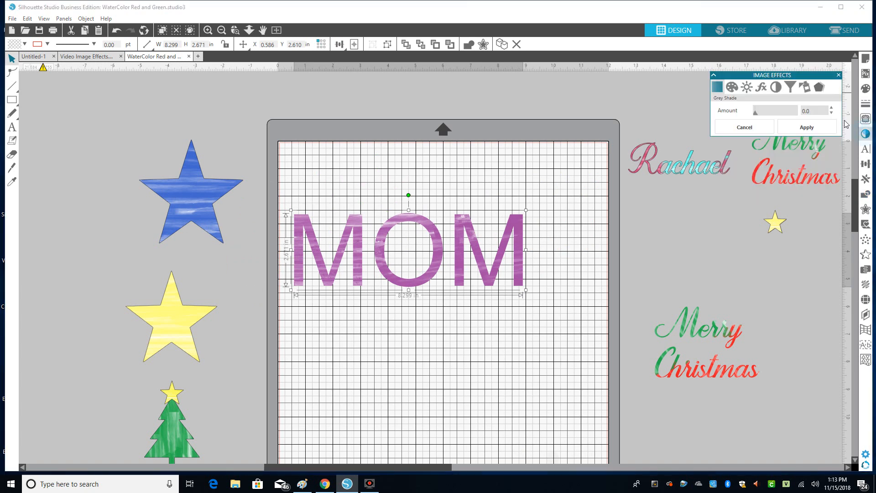
left_click(821, 87)
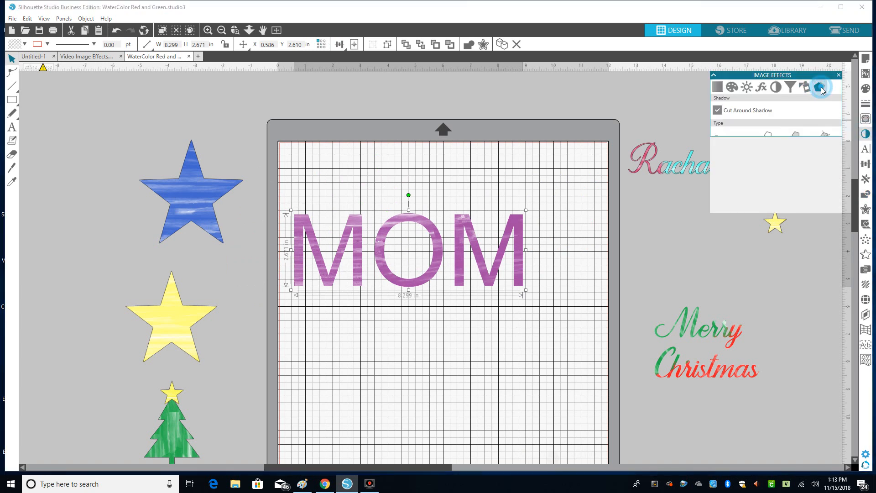
left_click(519, 263)
left_click_drag(537, 257, 565, 215)
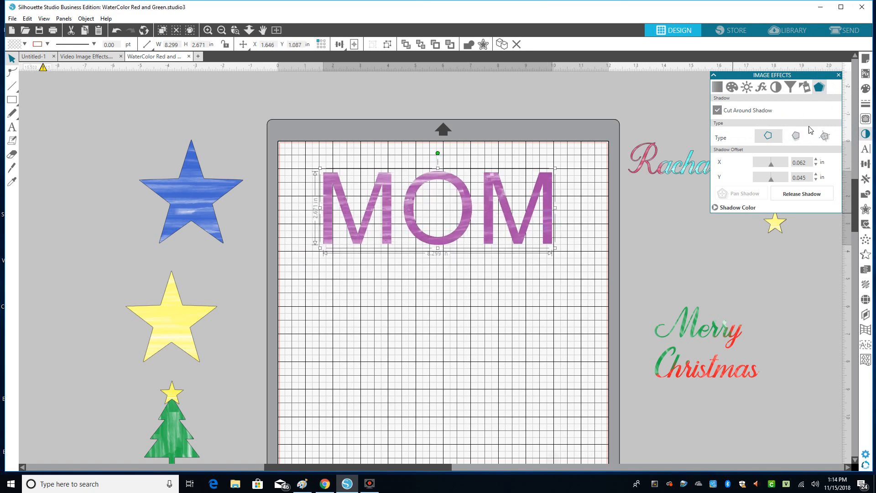
left_click(796, 136)
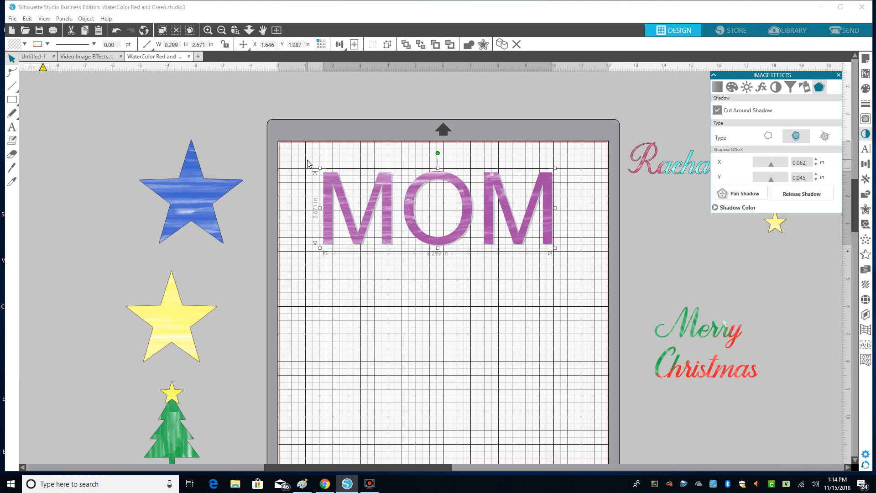
left_click_drag(308, 161, 588, 258)
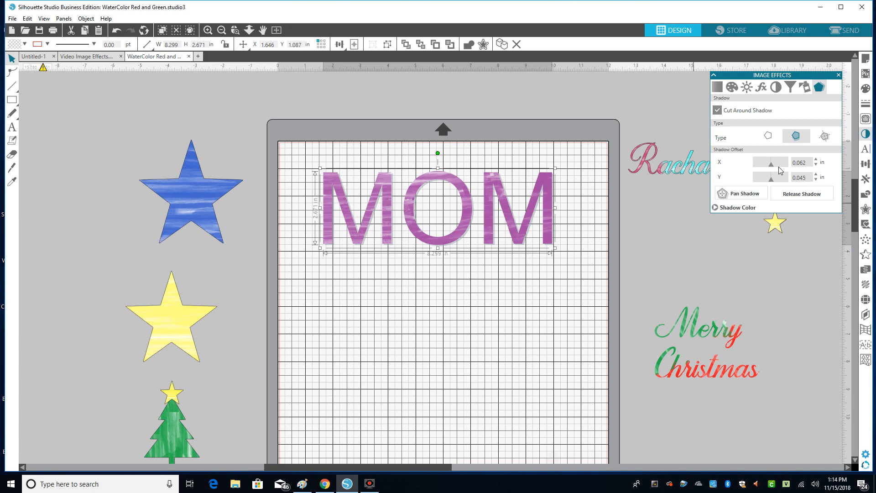
Step: Set the MOM shadow offset to 0.5 in for both X and Y
left_click(809, 164)
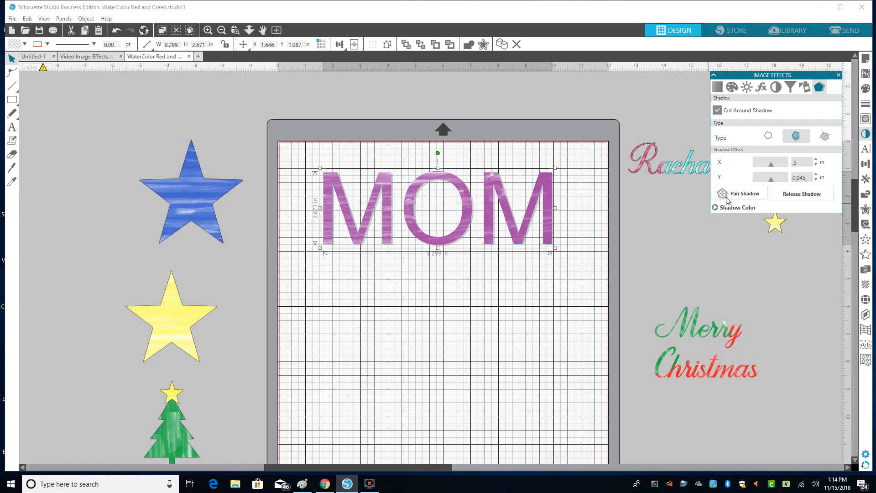
left_click(806, 178)
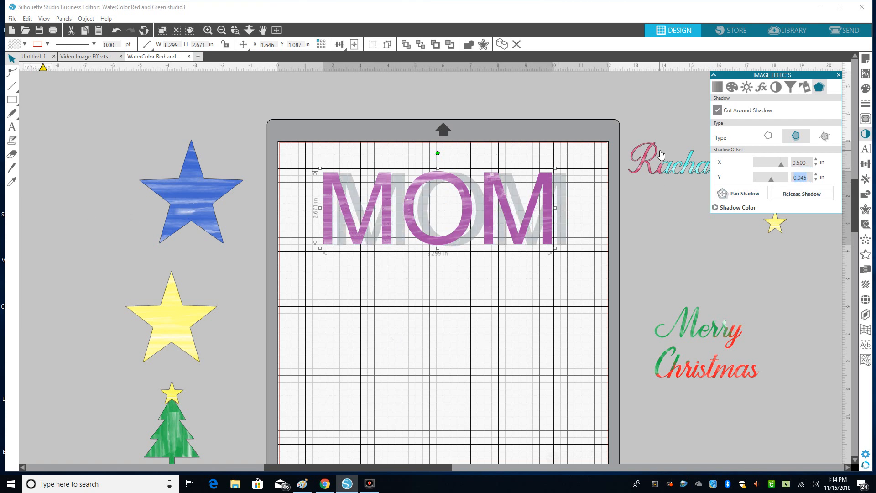
type("00")
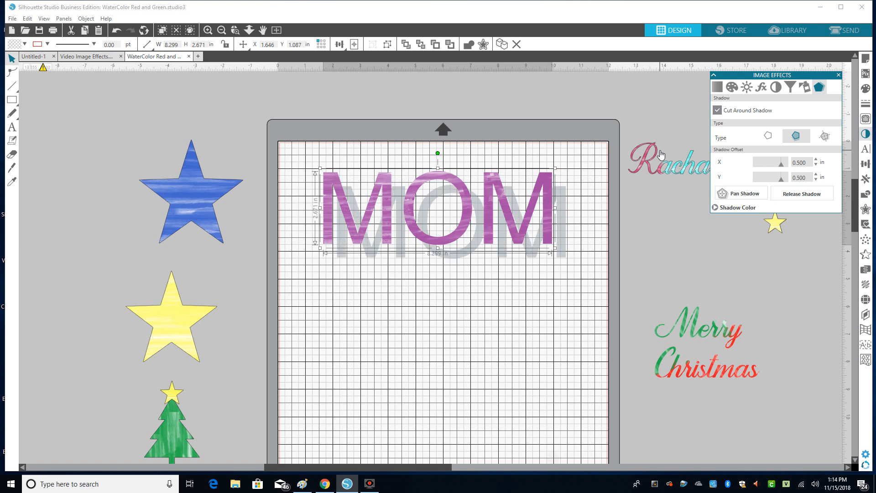
Step: Set the MOM shadow offset to 0.025 in for X and 0.33 in for Y
left_click_drag(810, 165, 710, 174)
type(".025")
key("Tab")
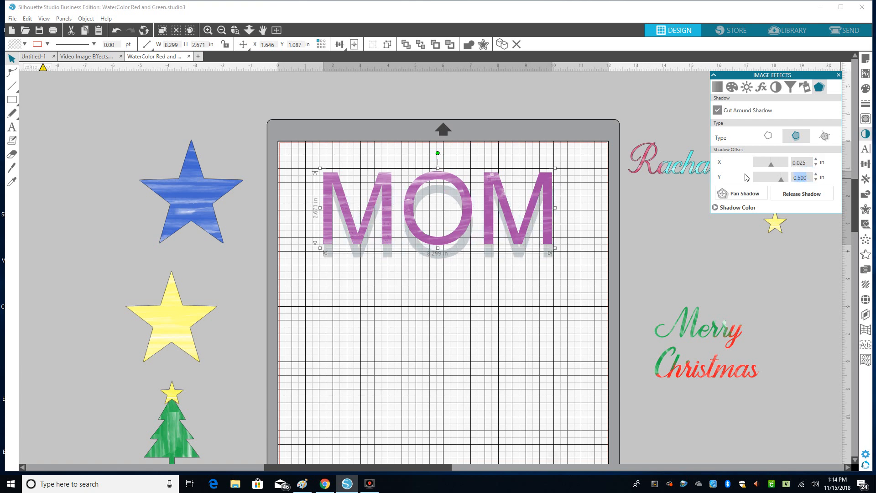
type("0.33")
key("Return")
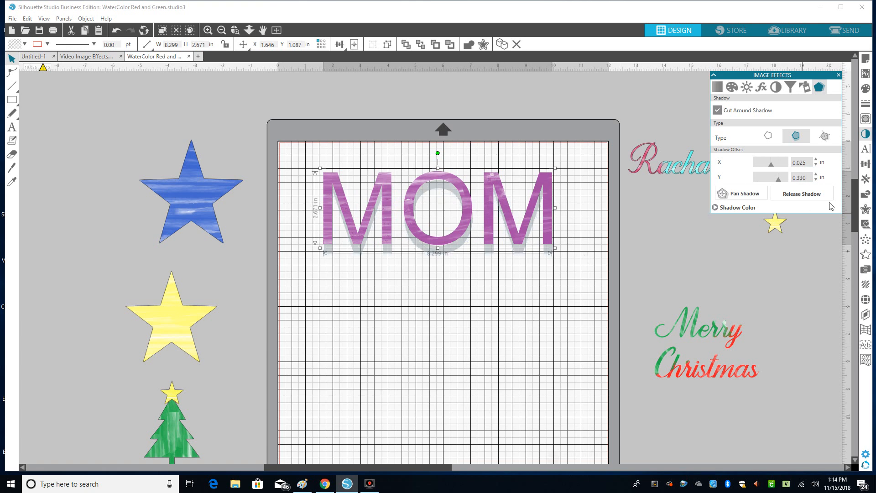
Step: Try to reposition the MOM shadow with Pan Shadow
double_click(808, 178)
left_click(742, 193)
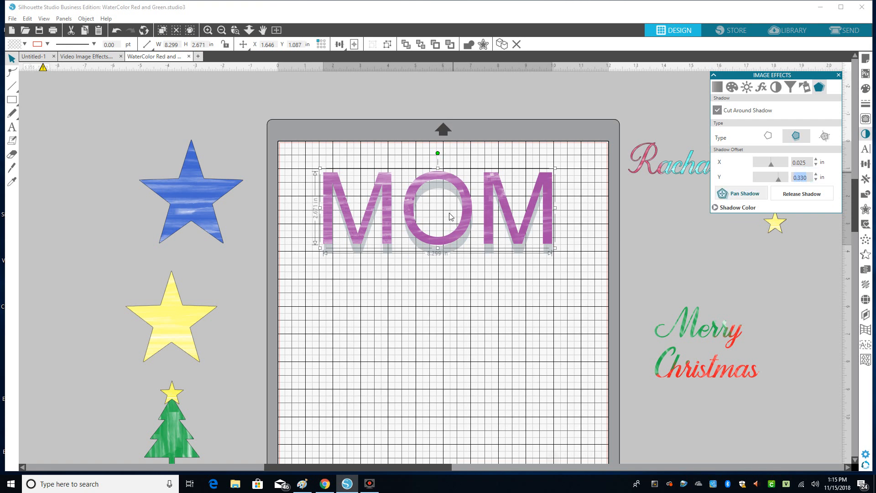
left_click(465, 269)
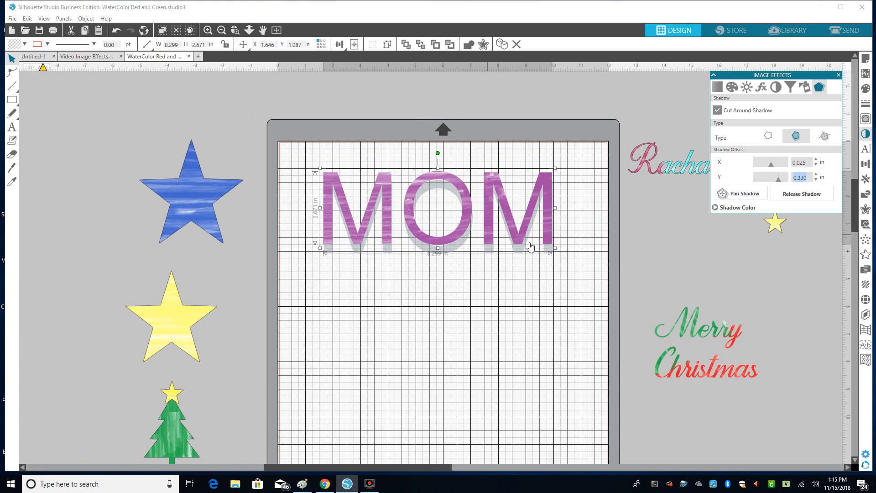
Step: Release the shadow from the MOM letters so it is a separate object
left_click(519, 270)
left_click(519, 249)
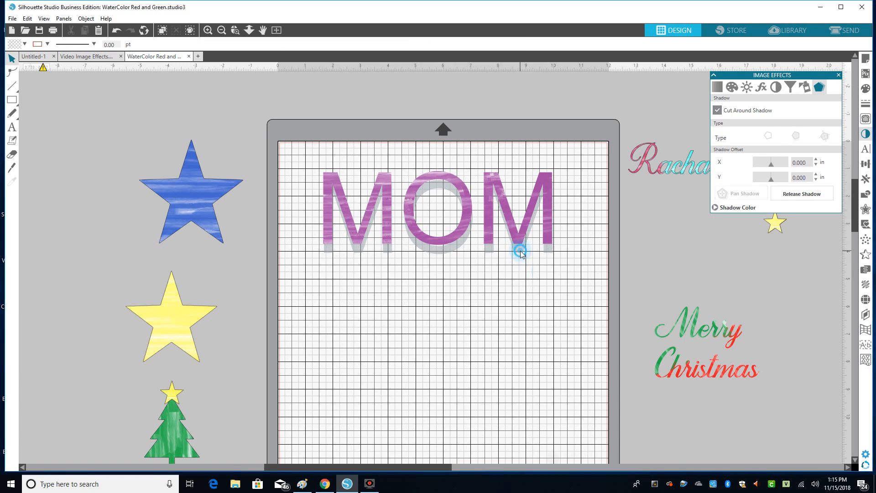
left_click(520, 251)
left_click(786, 193)
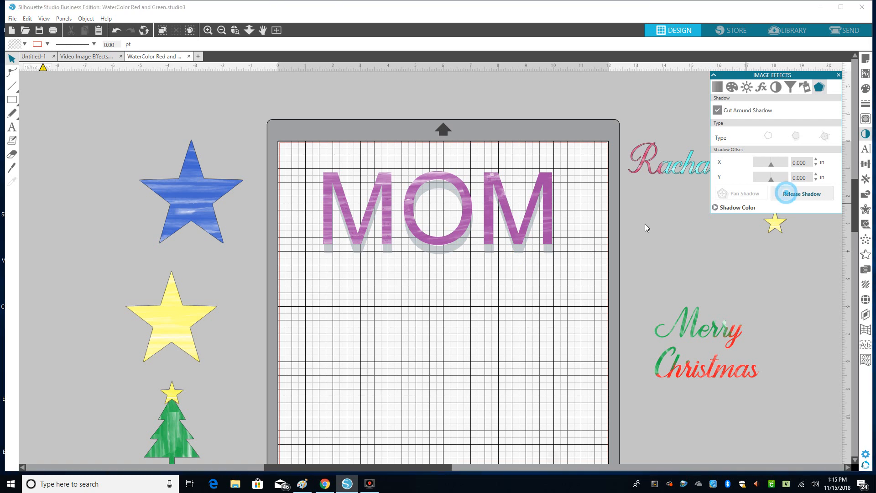
left_click(495, 277)
left_click(521, 250)
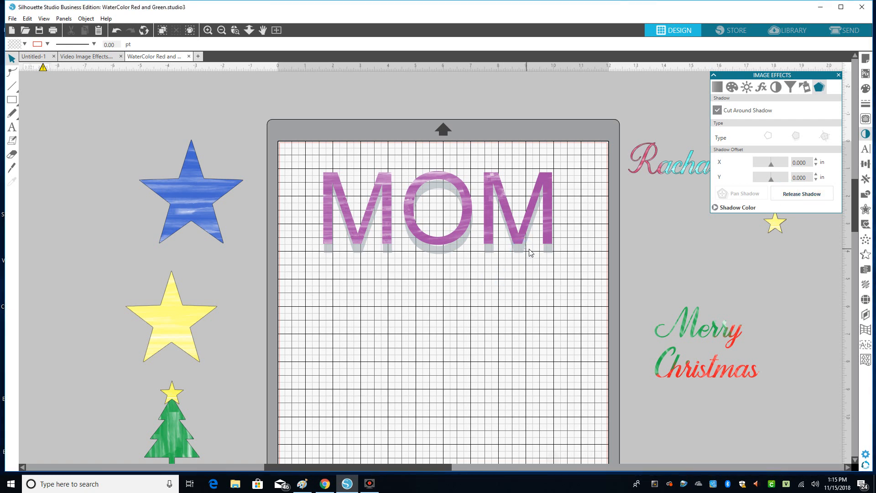
left_click(792, 193)
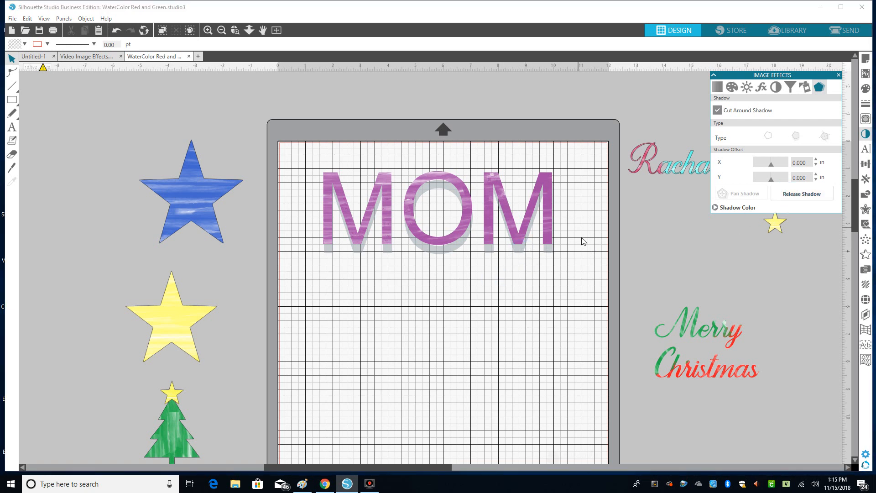
left_click(555, 286)
left_click(316, 227)
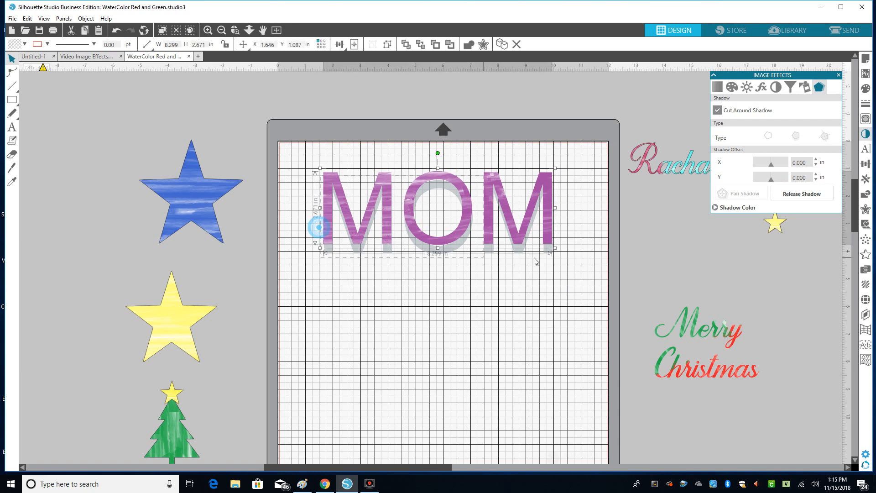
left_click(791, 195)
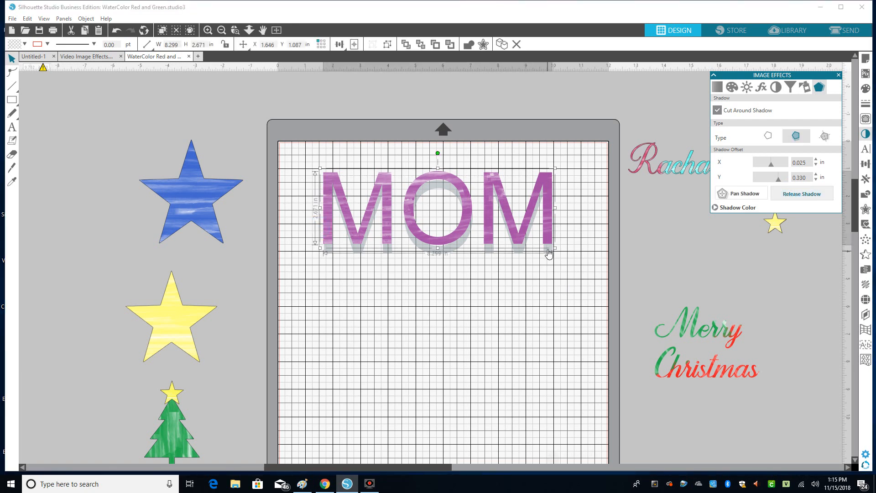
Step: Move the released shadow closer behind the MOM letters, at about X 1.75 in and Y 1.22 in
left_click(550, 250)
left_click_drag(553, 254, 551, 247)
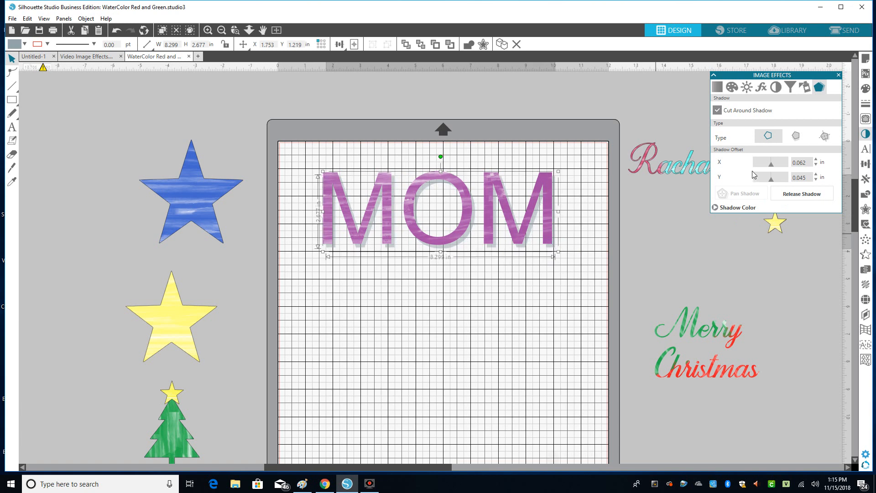
left_click(496, 332)
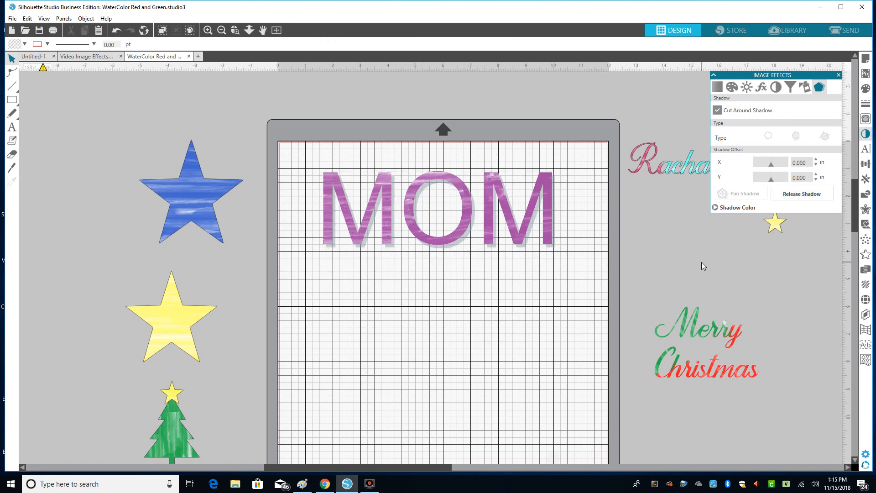
Step: Try to recolor the released MOM shadow with Shadow Color, using dark red shades and the green 327733
left_click(734, 208)
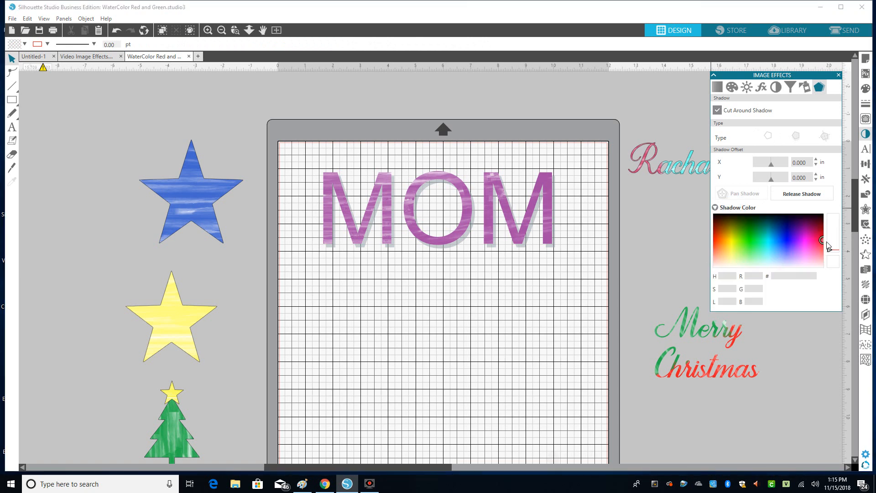
left_click_drag(823, 242, 818, 229)
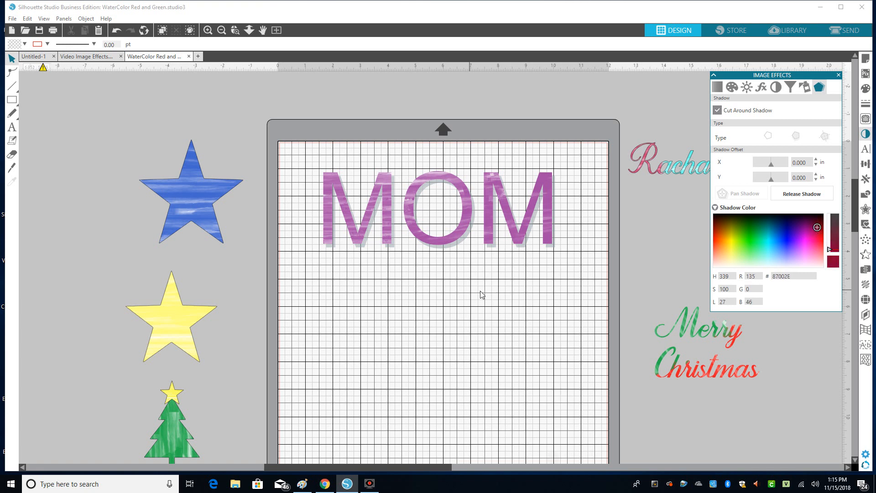
left_click(319, 178)
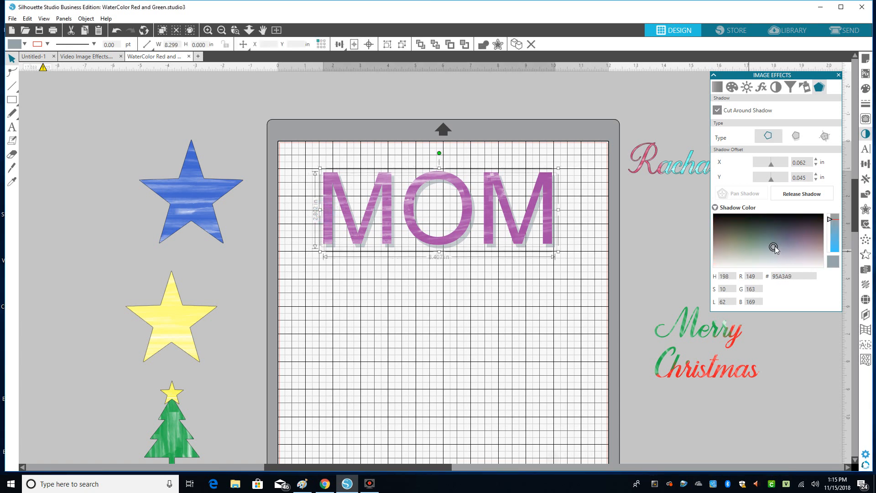
mouse_move(775, 249)
left_mouse_down()
mouse_move(807, 250)
mouse_move(811, 241)
mouse_move(799, 228)
mouse_move(732, 234)
mouse_move(808, 224)
mouse_move(817, 251)
mouse_move(830, 229)
left_mouse_up()
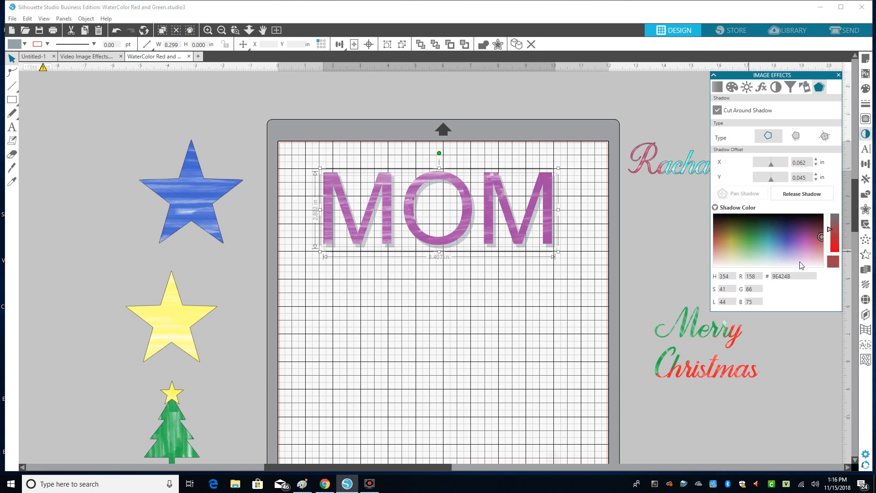
left_click(750, 231)
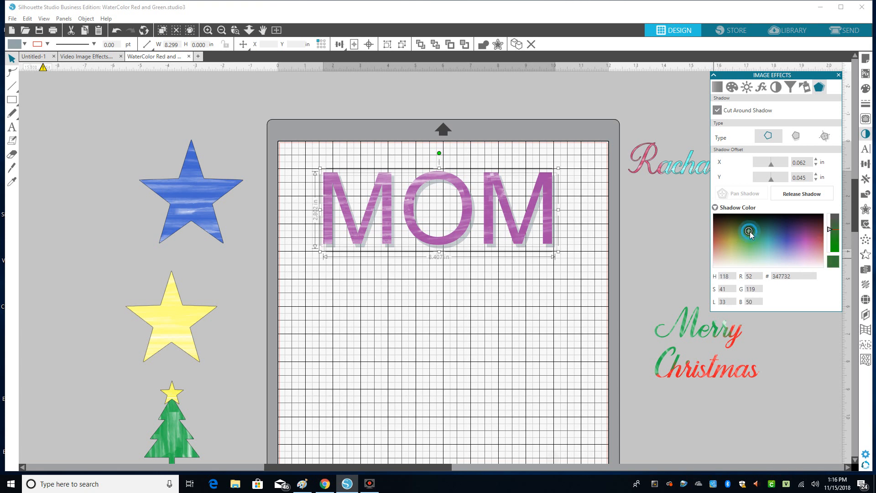
left_click(529, 240)
left_click(513, 286)
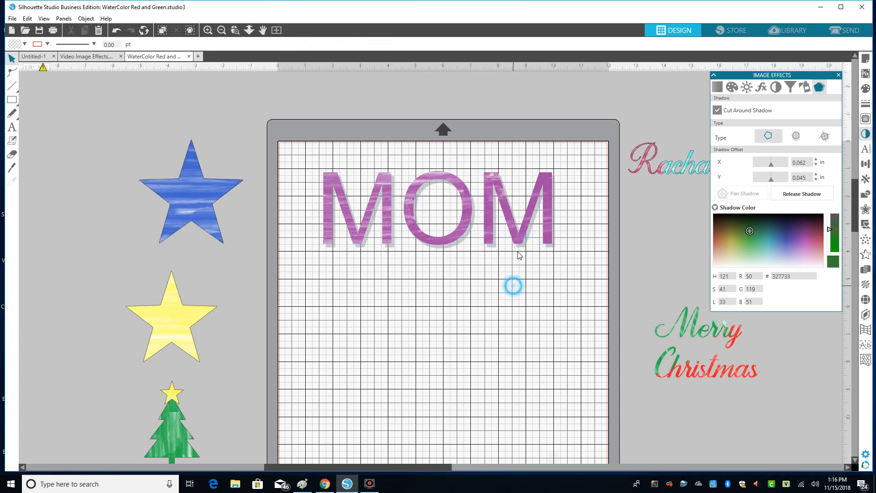
left_click(526, 233)
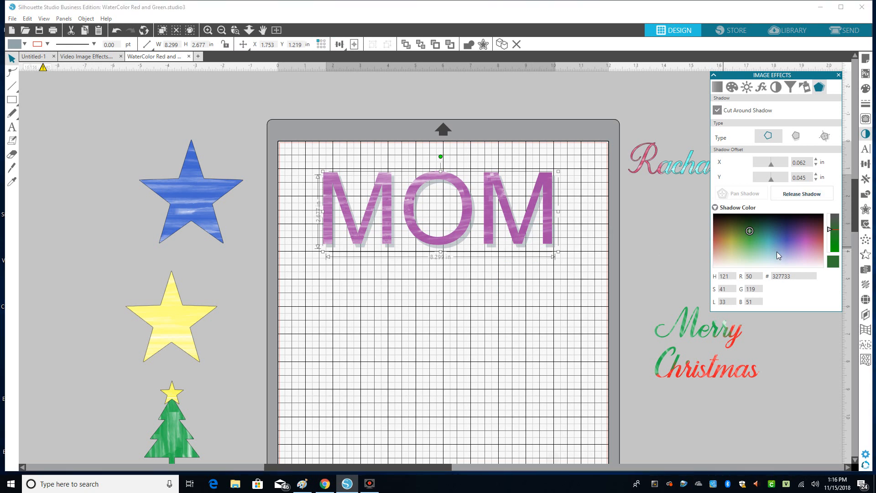
left_click(461, 280)
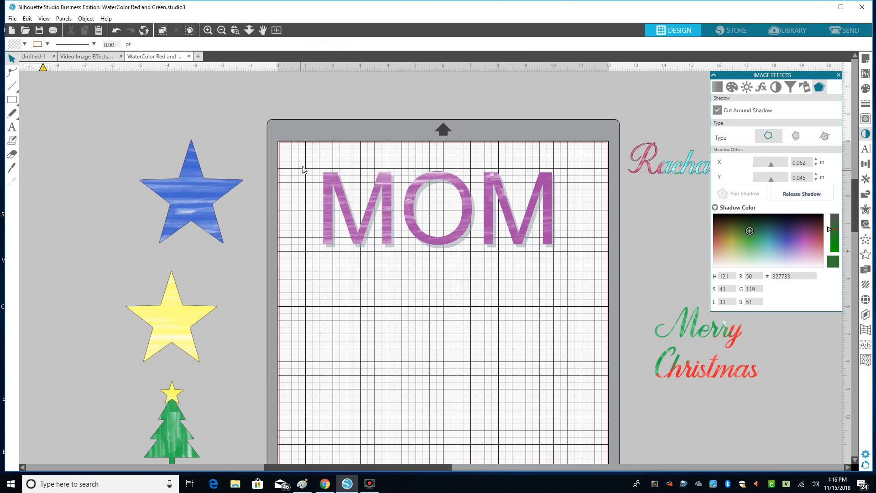
Step: Try to recolor the MOM letters and their released shadow together with the purple Shadow Color 6A3174
left_click_drag(303, 166, 574, 265)
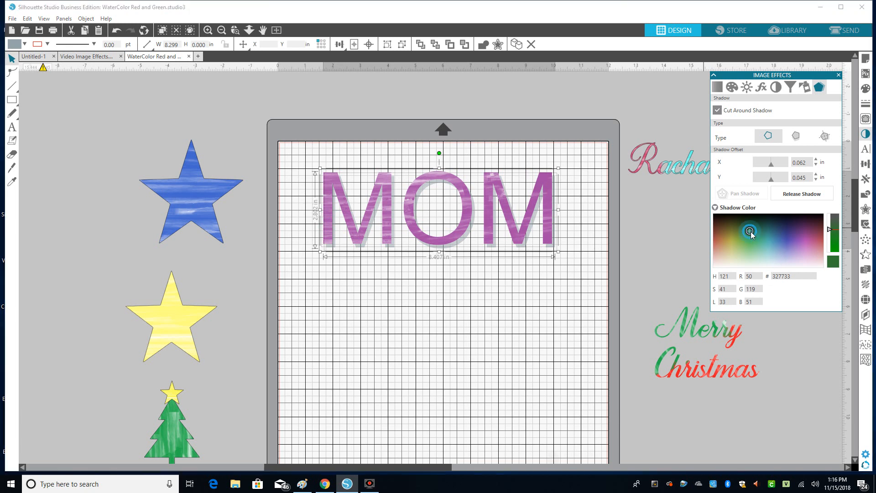
mouse_move(753, 230)
left_mouse_down()
mouse_move(796, 253)
mouse_move(803, 231)
left_mouse_up()
left_click(482, 342)
left_click(455, 245)
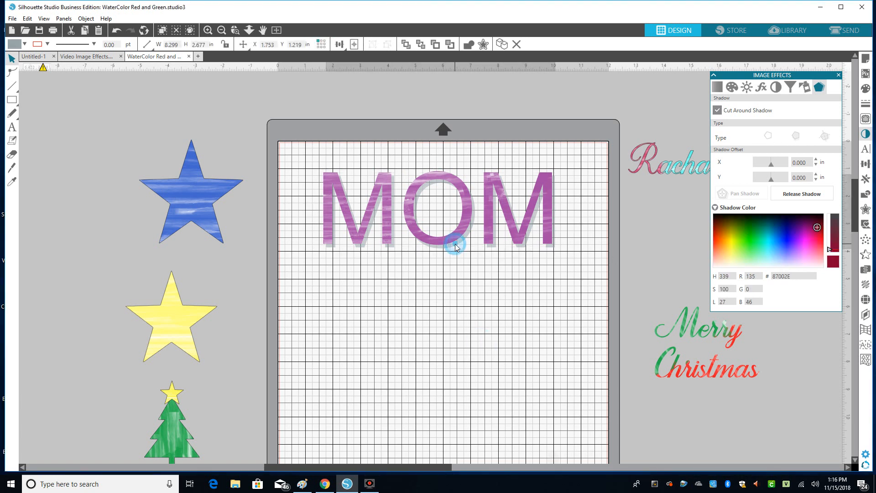
left_click(779, 194)
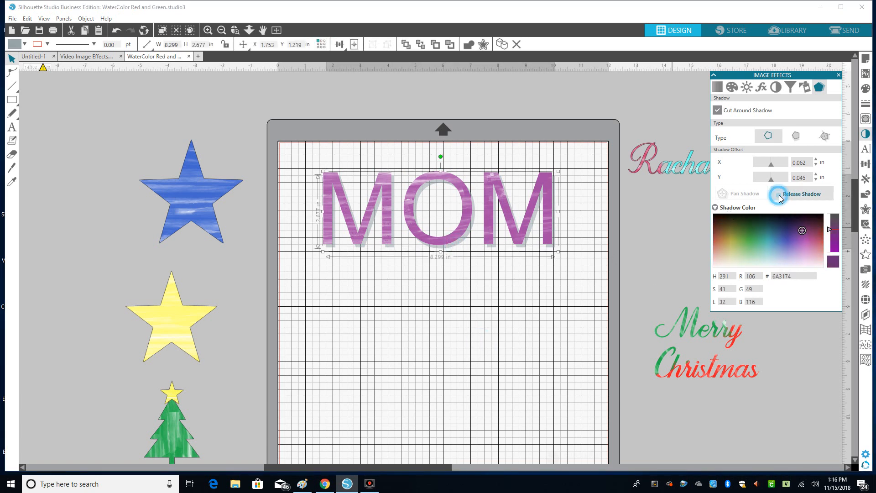
left_click(516, 323)
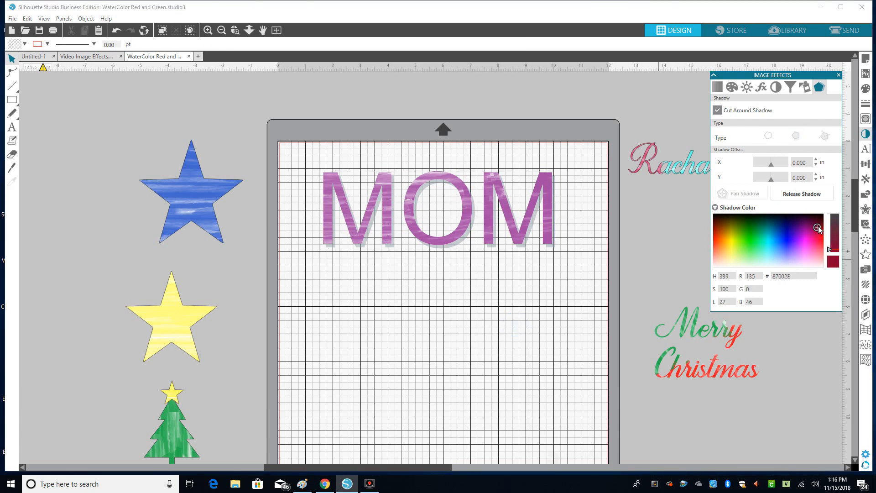
Step: Move the released MOM shadow to about X 1.95 in and Y 1.24 in and try Shadow Colors A51E63 and 6639DA on it
mouse_move(550, 251)
left_mouse_down()
mouse_move(554, 245)
mouse_move(560, 252)
left_mouse_up()
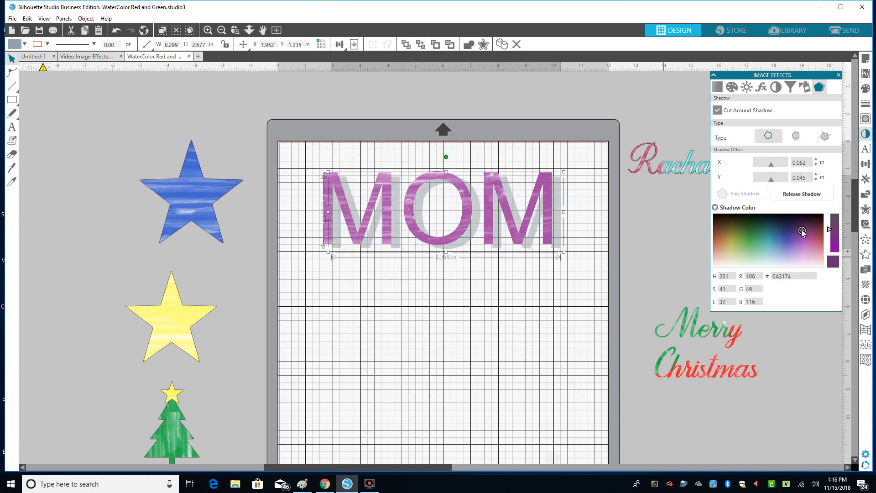
mouse_move(802, 233)
left_mouse_down()
mouse_move(806, 242)
mouse_move(778, 261)
mouse_move(746, 245)
mouse_move(816, 232)
mouse_move(830, 218)
mouse_move(833, 239)
mouse_move(787, 260)
mouse_move(798, 245)
left_mouse_up()
left_click(834, 237)
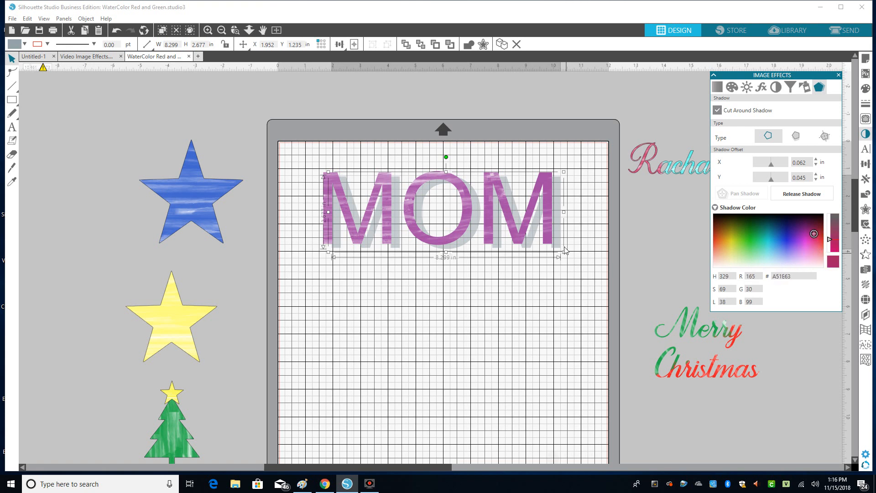
left_click(546, 322)
left_click(555, 232)
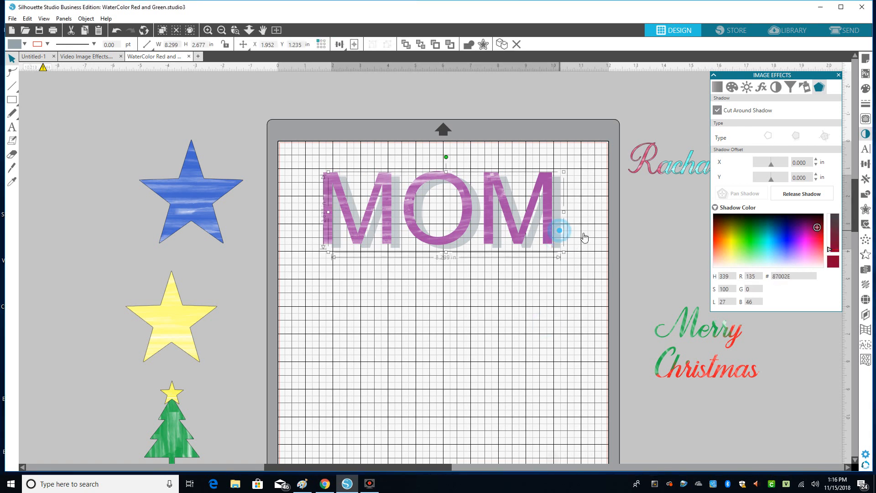
left_click_drag(814, 235, 789, 251)
left_click(563, 284)
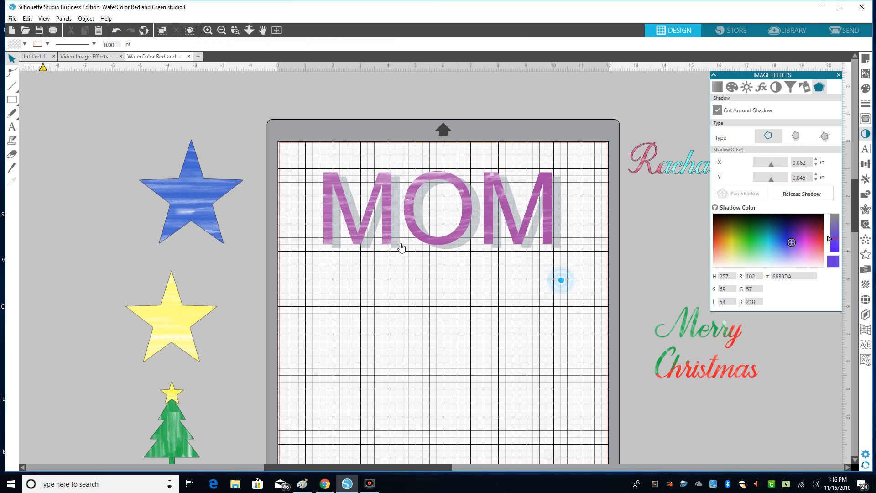
Step: Move the purple MOM letters below the released shadow and give that shadow the second shadow type with color 8D25CC
left_click_drag(401, 245, 411, 391)
left_click(306, 169)
left_click(327, 201)
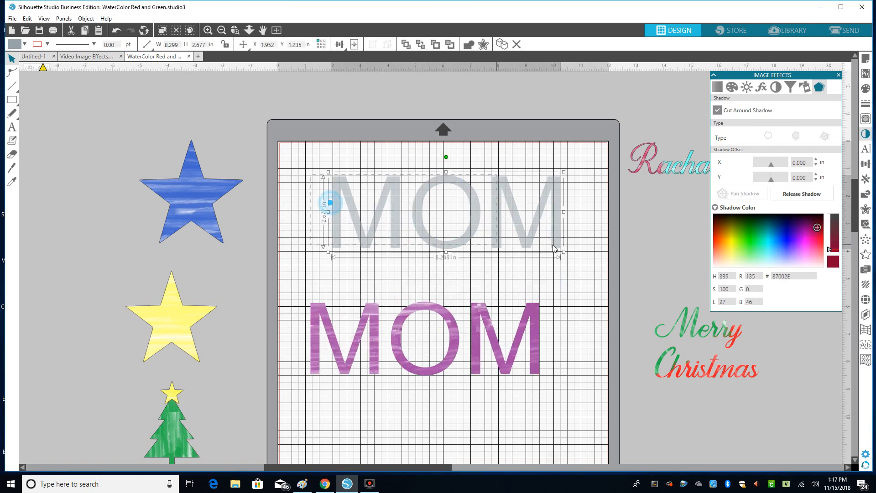
mouse_move(798, 238)
left_mouse_down()
mouse_move(730, 238)
mouse_move(760, 254)
mouse_move(801, 246)
mouse_move(738, 232)
mouse_move(799, 233)
mouse_move(796, 225)
mouse_move(794, 242)
left_mouse_up()
left_click(798, 136)
left_click(798, 238)
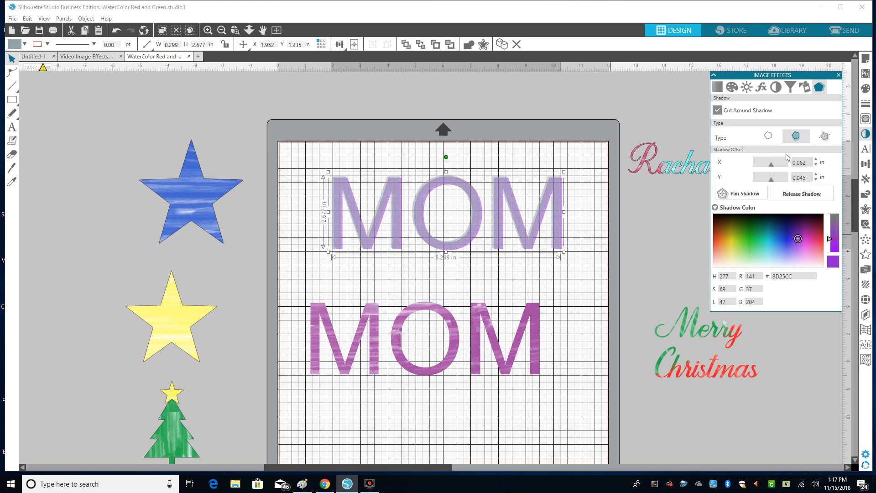
Step: Apply the second shadow type to the watercolor MOM letters
left_click(486, 329)
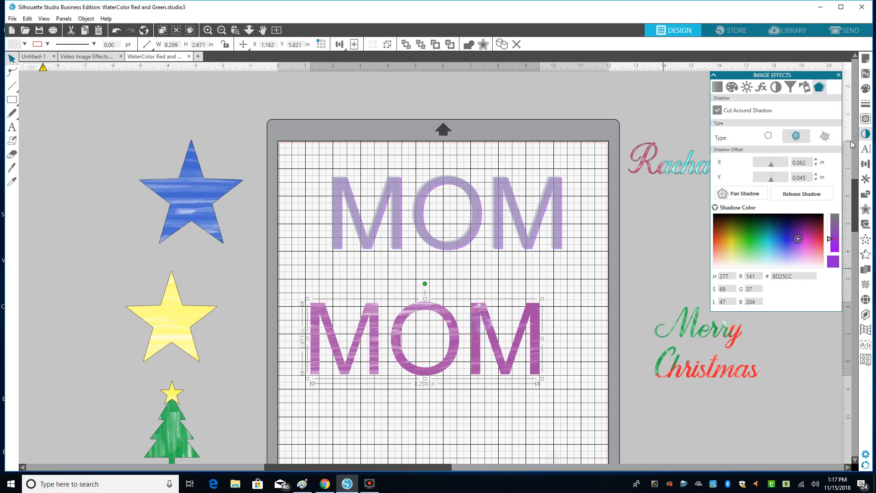
left_click(797, 137)
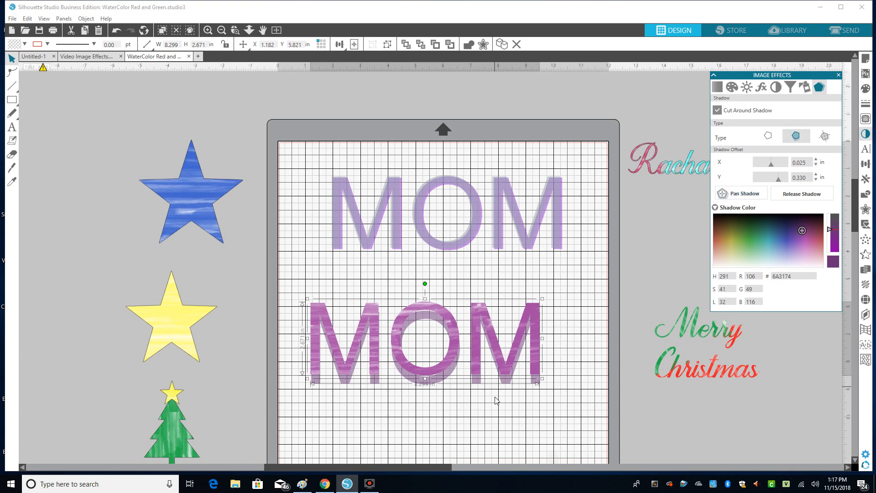
left_click(517, 426)
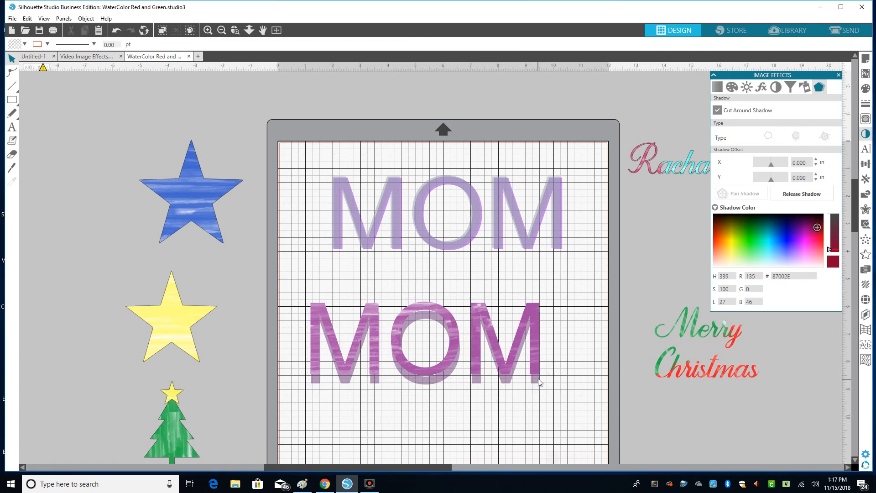
Step: Delete the released upper MOM shadow and move the watercolor MOM letters up to about X 1.27 in and Y 2.58 in
left_click(809, 231)
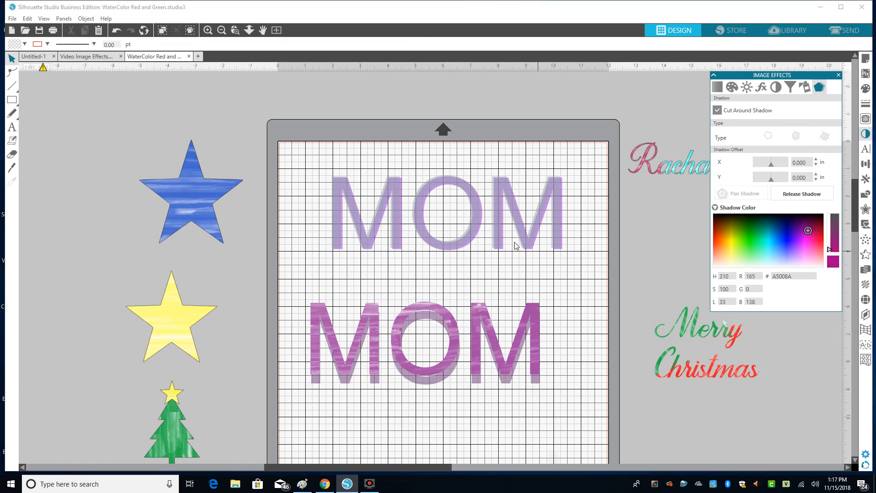
left_click(348, 200)
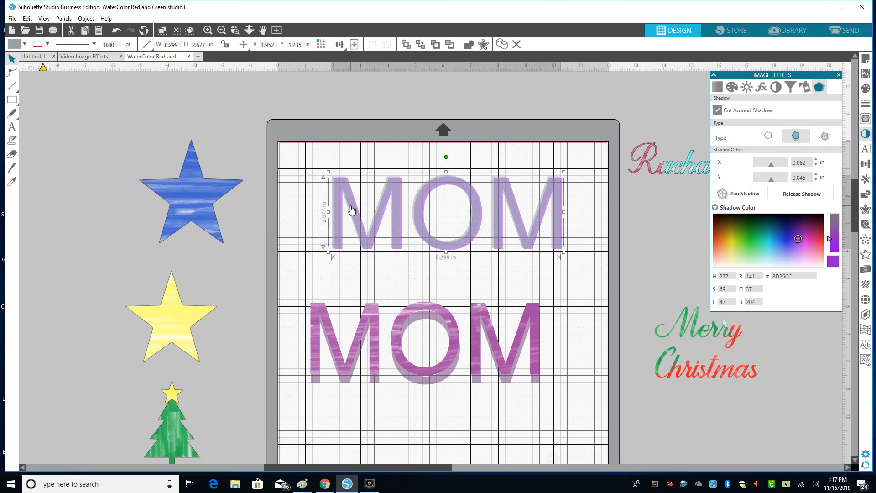
key("Delete")
left_click_drag(426, 338, 429, 224)
left_click(466, 288)
left_click_drag(442, 256, 442, 282)
left_click(785, 194)
left_click(510, 361)
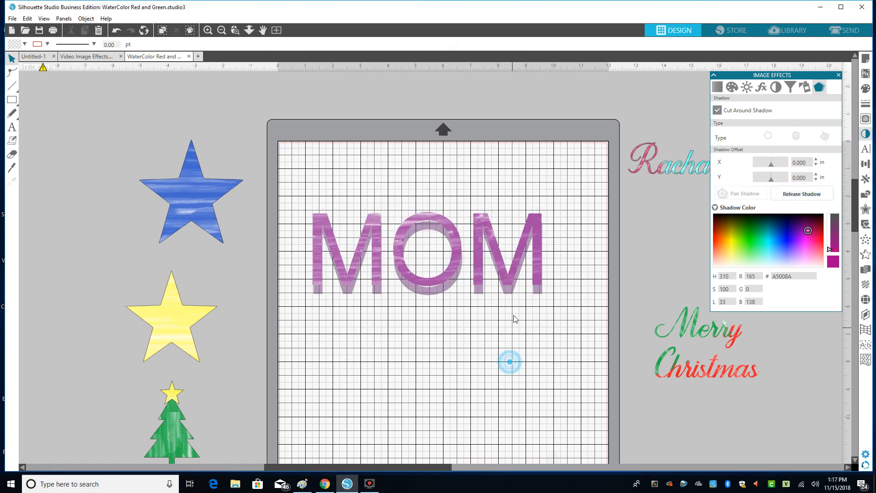
Step: Remove the shadow from the watercolor MOM letters by choosing the no-shadow type
left_click_drag(509, 291, 520, 314)
left_click_drag(287, 226, 591, 270)
left_click(508, 273)
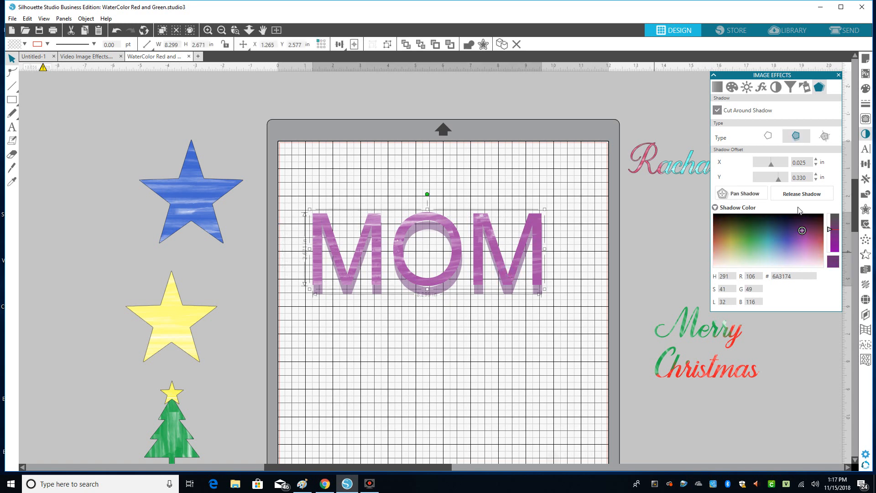
left_click(768, 135)
left_click(564, 346)
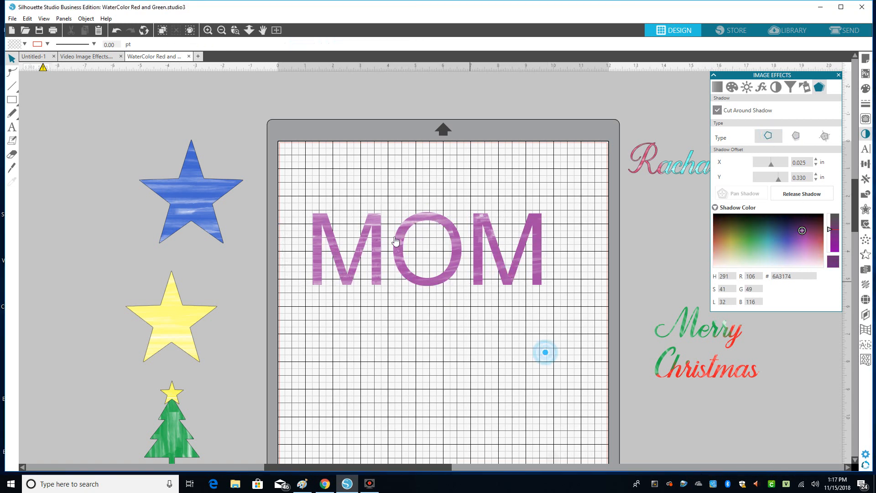
Step: Set the MOM letters' Shadow Color to the muted purple 715987 and reapply the second shadow type
left_click_drag(299, 204, 608, 308)
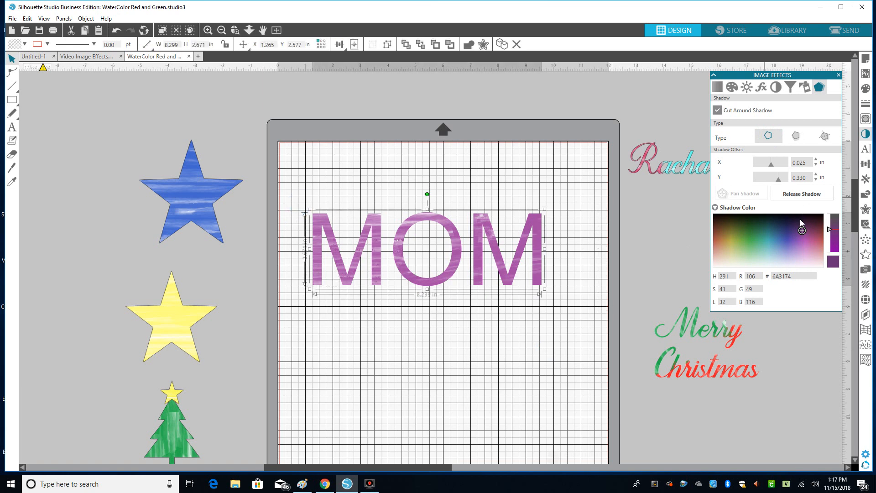
left_click_drag(803, 232, 795, 240)
left_click_drag(798, 242, 828, 222)
left_click(796, 242)
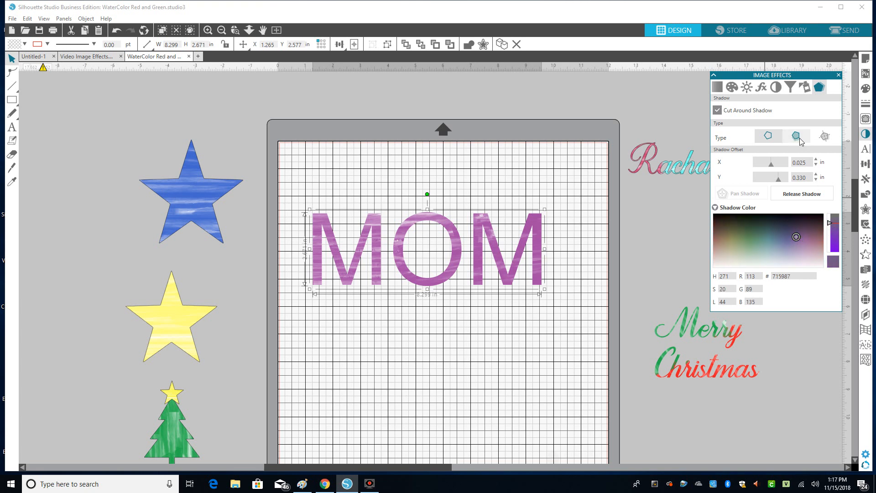
left_click(799, 138)
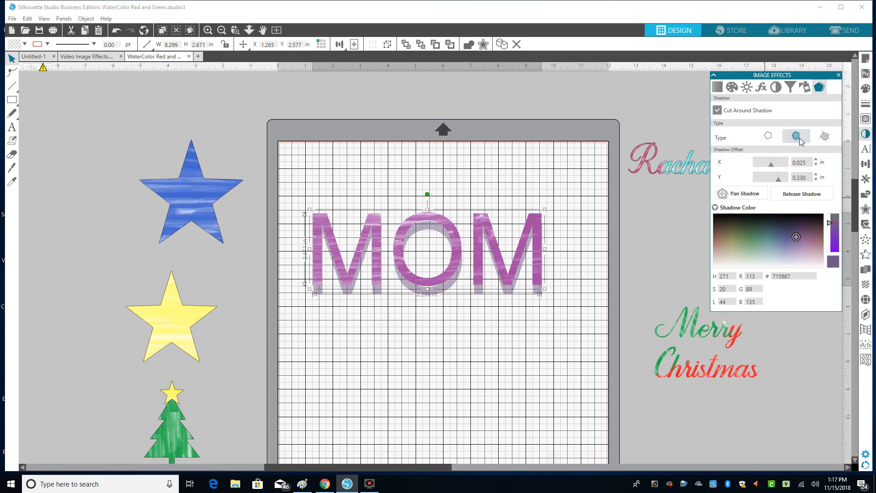
Step: Set the MOM shadow's X offset to 0.330 in
left_click(799, 163)
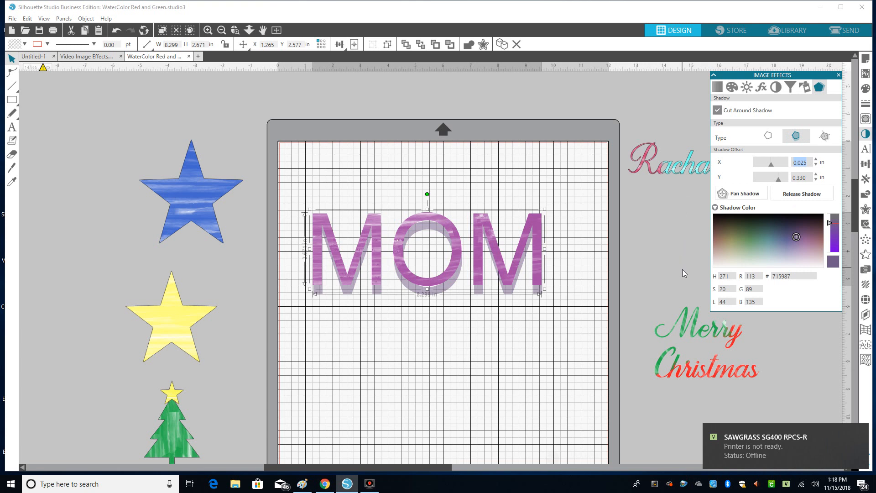
type("0.330")
key("Return")
left_click(450, 377)
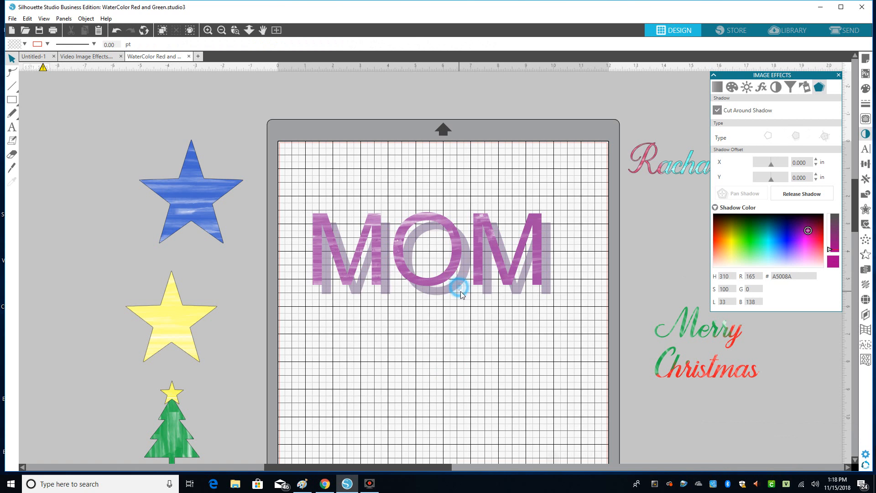
Step: Release the muted purple shadow from the MOM letters and move it to about X 1.46 in and Y 2.53 in
left_click_drag(300, 201, 606, 310)
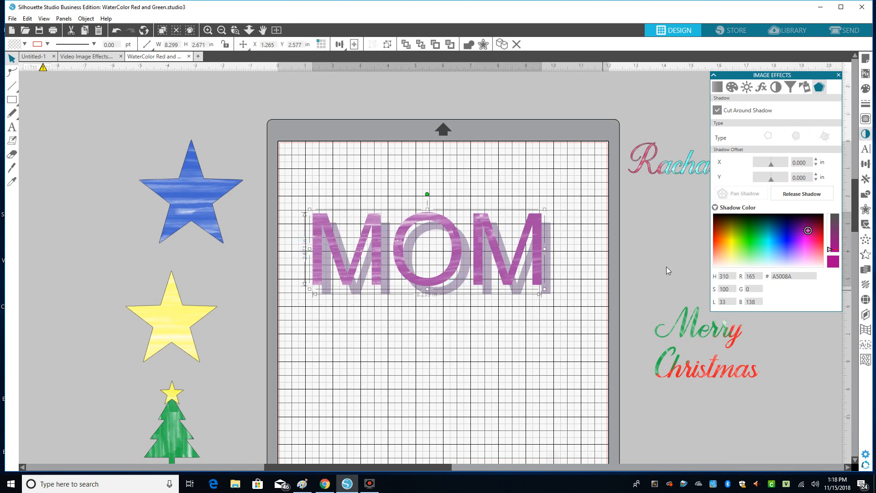
left_click(803, 194)
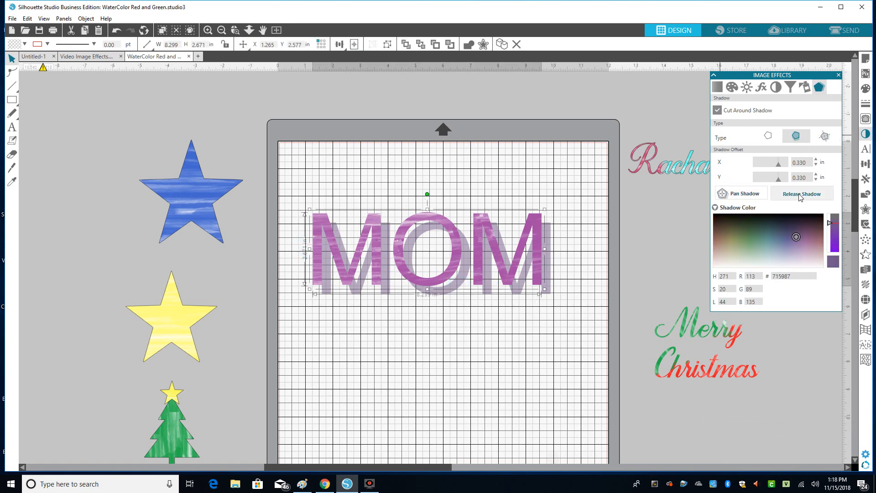
left_click_drag(552, 298, 546, 285)
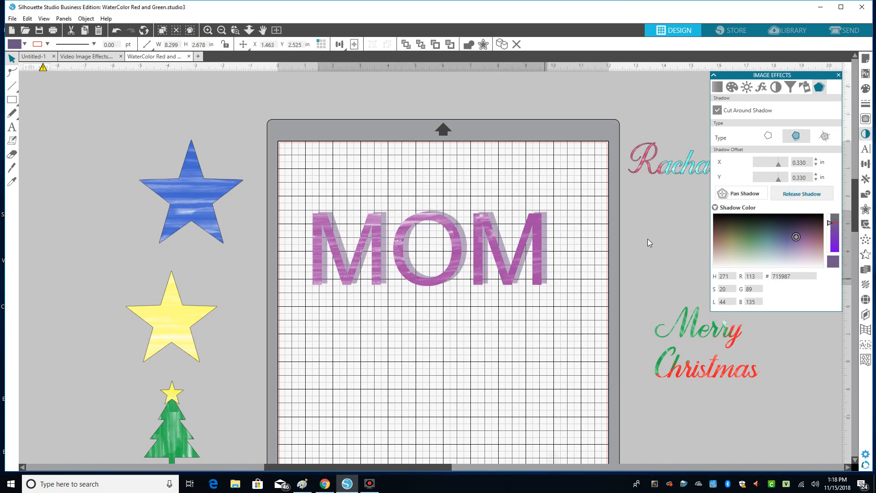
left_click(648, 240)
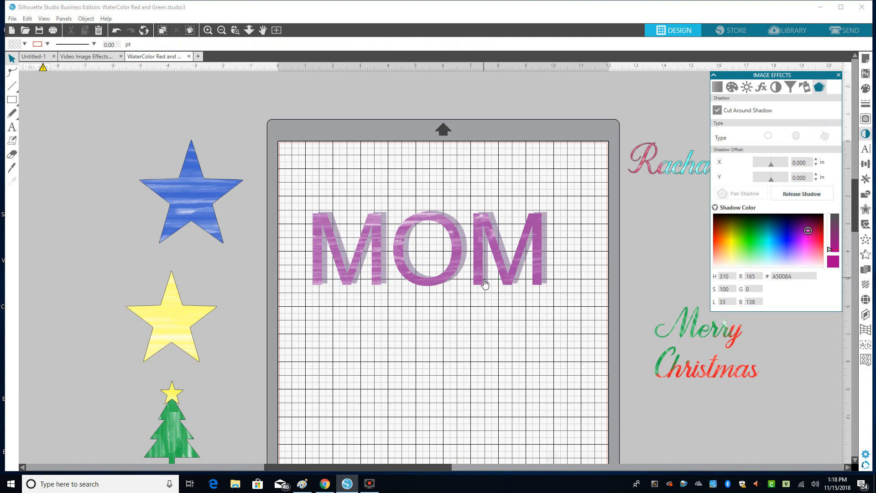
Step: Apply the third shadow type to both the MOM letters and the released shadow
left_click_drag(297, 196, 577, 297)
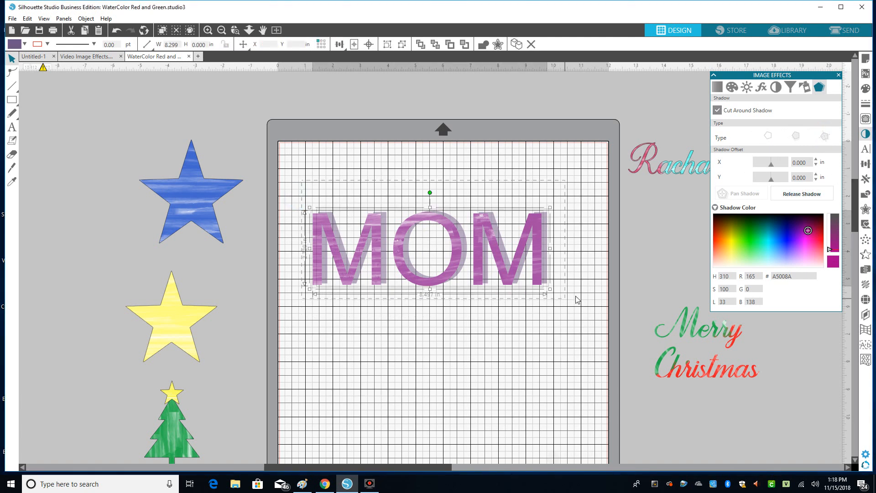
left_click(824, 137)
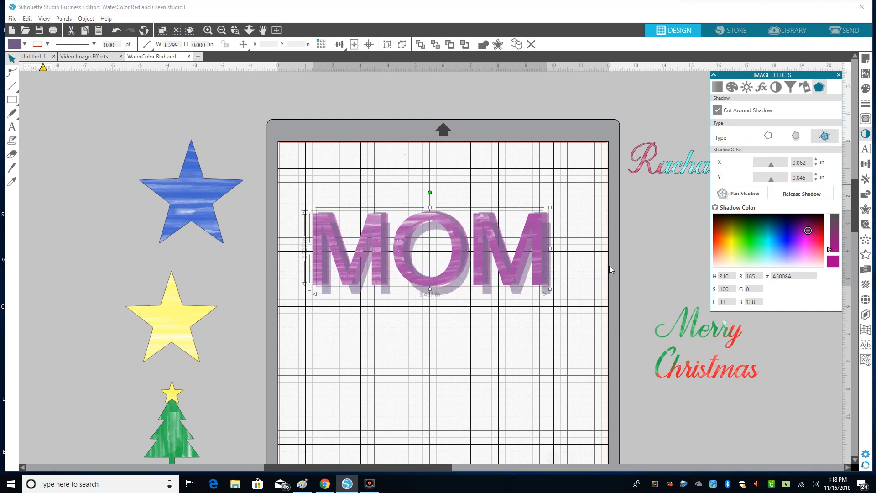
left_click(533, 308)
Step: Separate the watercolor MOM letters from the released shadow copy and delete that copy
left_click_drag(538, 277, 540, 400)
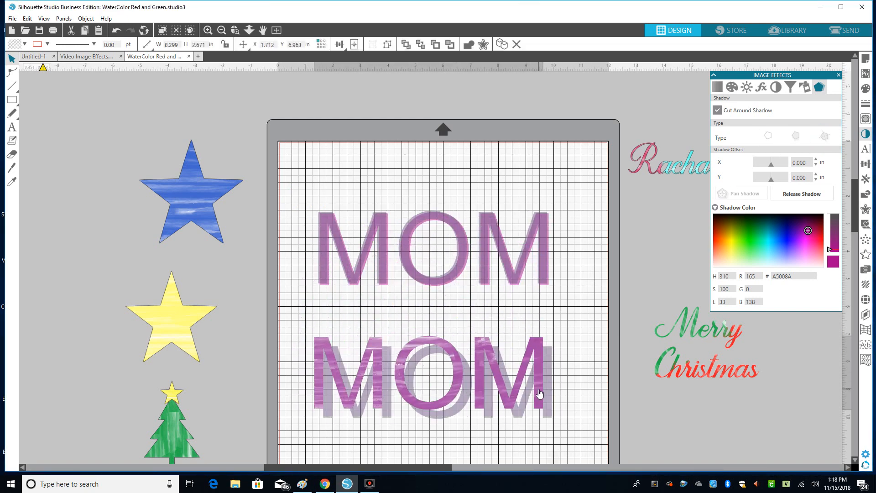
left_click_drag(441, 279, 441, 238)
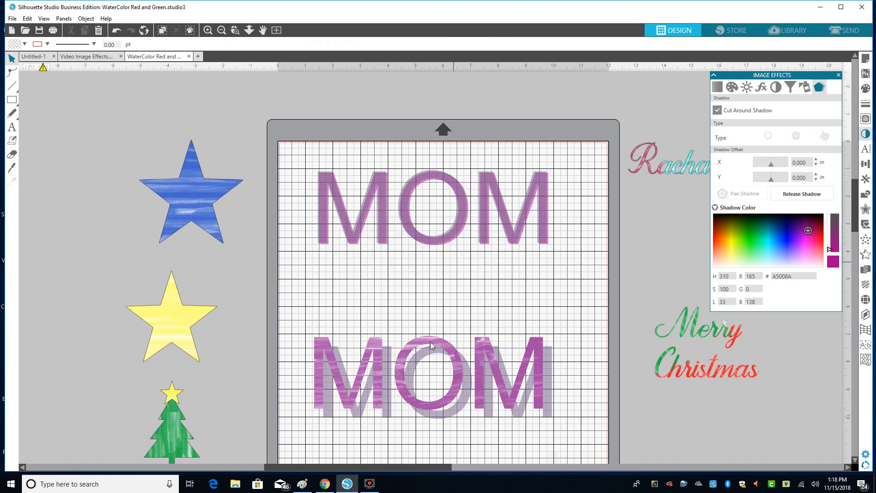
left_click_drag(418, 349, 432, 274)
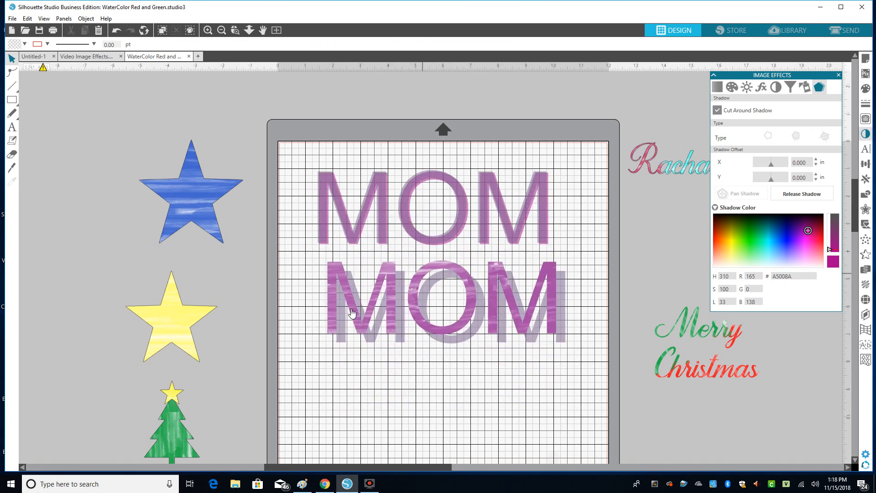
left_click(486, 235)
key("Delete")
Step: Move the shadowed MOM letters up near the top edge of the page and deselect them
left_click(421, 276)
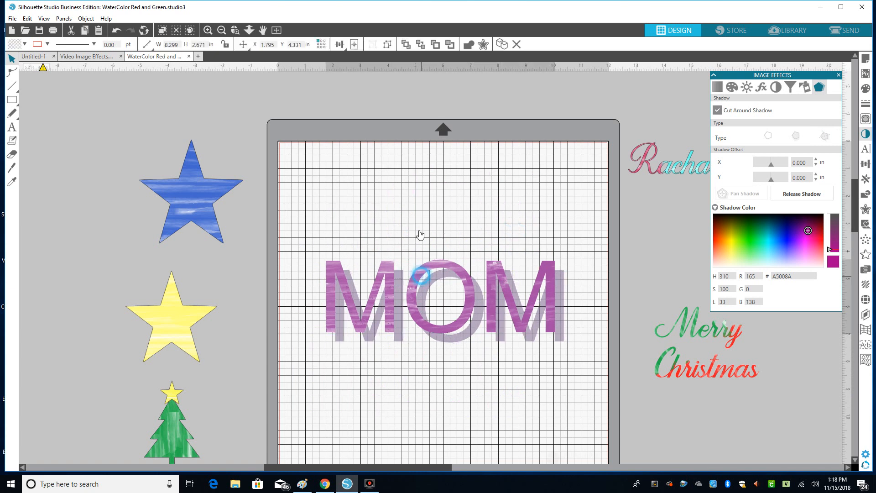
left_click_drag(420, 235, 419, 179)
left_click(232, 251)
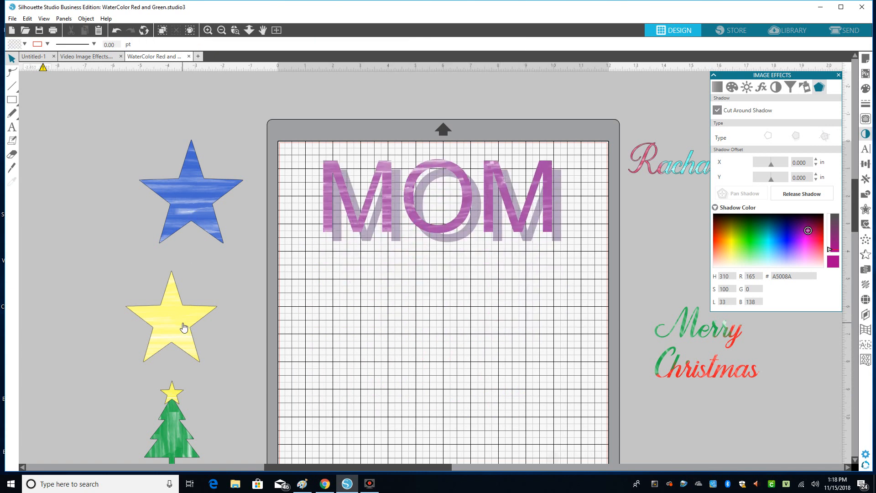
Step: Move the yellow star onto the page below the MOM letters, at about X 3.78 in and Y 4.91 in
left_click_drag(184, 328, 441, 330)
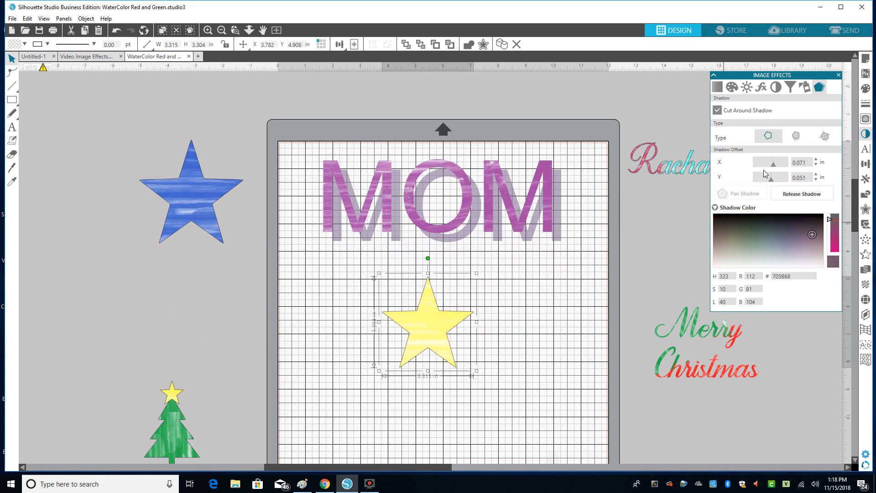
Step: Apply the second shadow type to the yellow star in light blue (94C6D8) and deselect the star
left_click(799, 137)
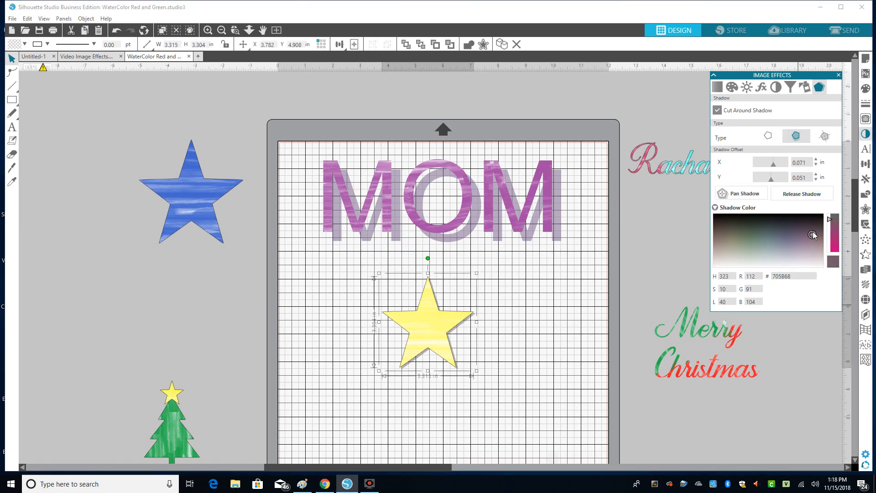
mouse_move(813, 234)
left_mouse_down()
mouse_move(802, 252)
mouse_move(781, 230)
mouse_move(816, 257)
mouse_move(806, 226)
mouse_move(814, 255)
mouse_move(715, 259)
mouse_move(728, 220)
mouse_move(769, 223)
mouse_move(723, 263)
mouse_move(806, 258)
mouse_move(810, 232)
mouse_move(829, 222)
mouse_move(831, 241)
mouse_move(830, 231)
mouse_move(719, 251)
mouse_move(773, 252)
left_mouse_up()
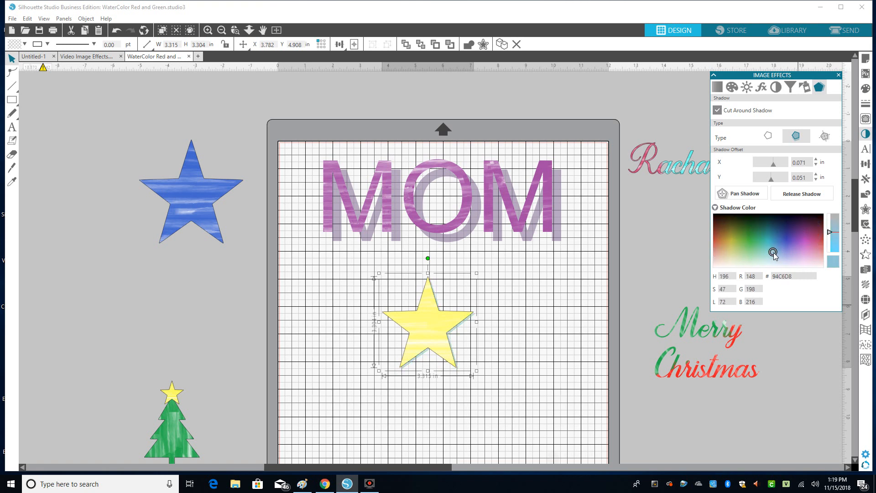
left_click(556, 309)
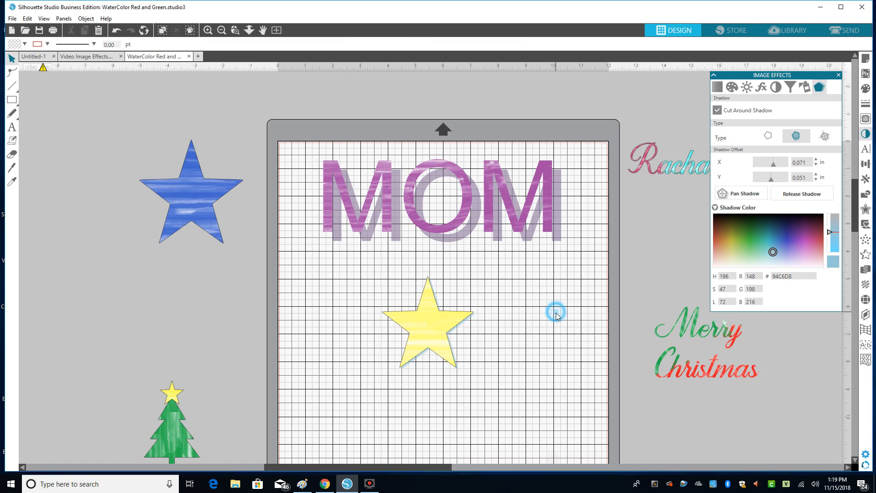
Step: Move the shadowed yellow star left to about X 1.50 in and Y 4.66 in, and close the Image Effects settings
left_click(454, 371)
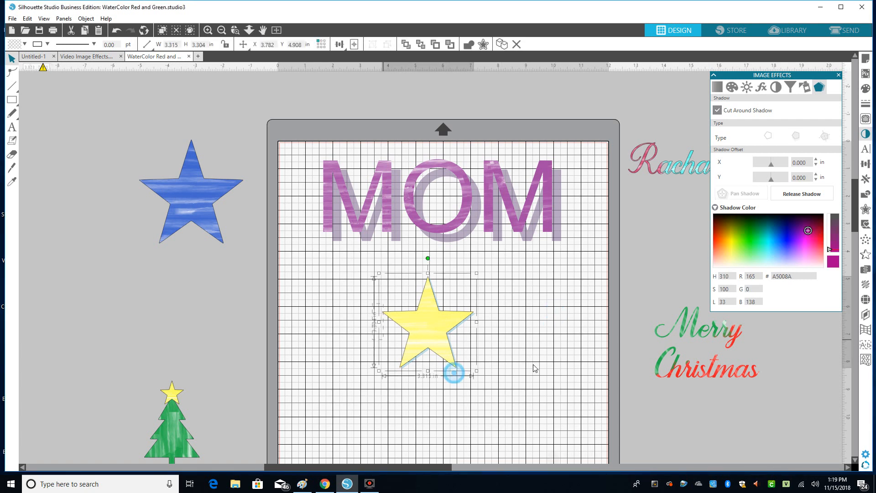
left_click(424, 328)
left_click_drag(405, 334, 343, 327)
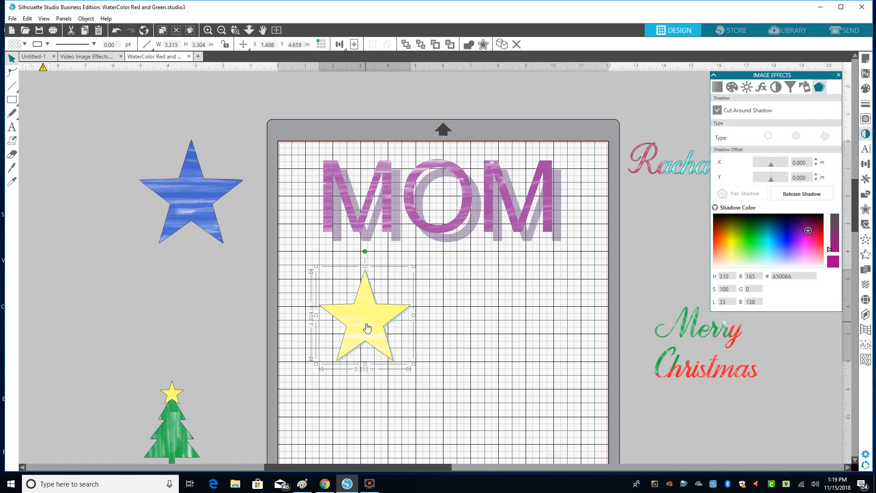
left_click(494, 366)
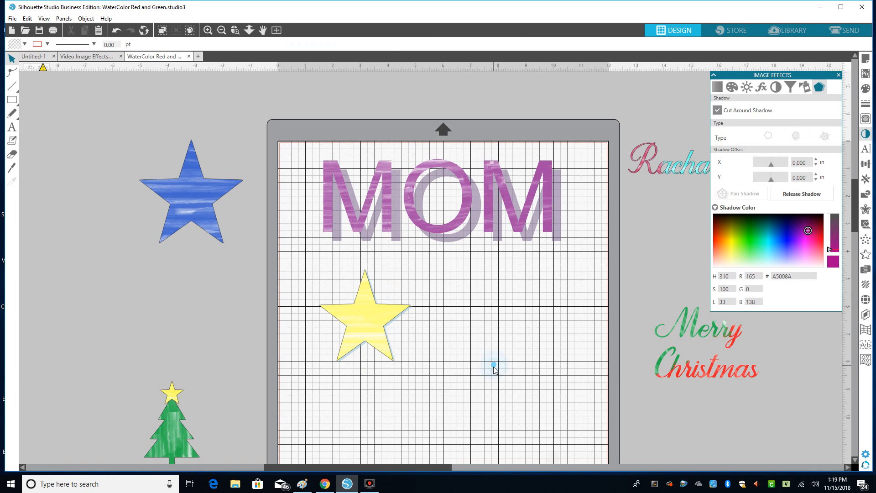
left_click(839, 75)
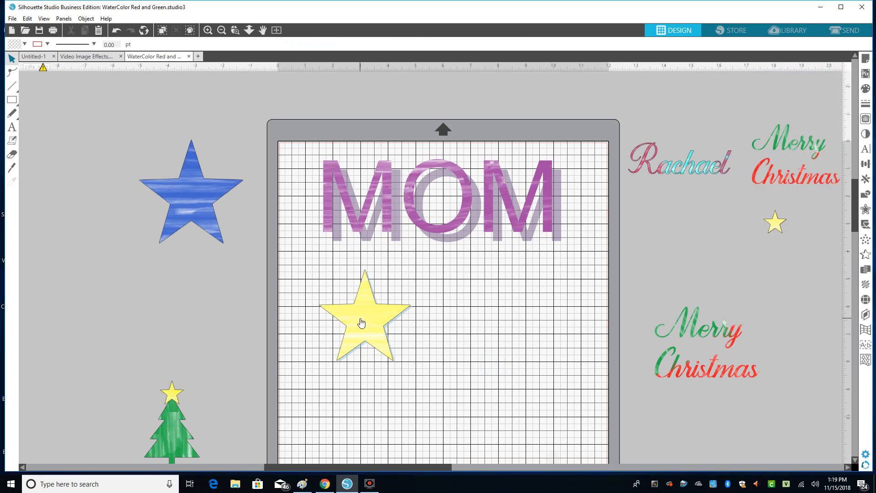
Step: Move the yellow star up and left beneath the first M, and nudge the shadowed MOM letters slightly up and right
left_click_drag(362, 320, 335, 300)
left_click(378, 303)
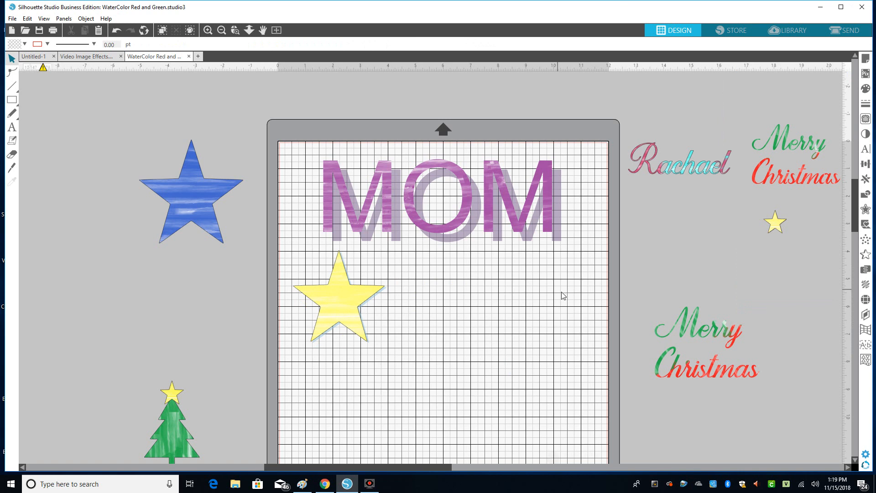
left_click_drag(531, 223, 534, 219)
left_click(530, 280)
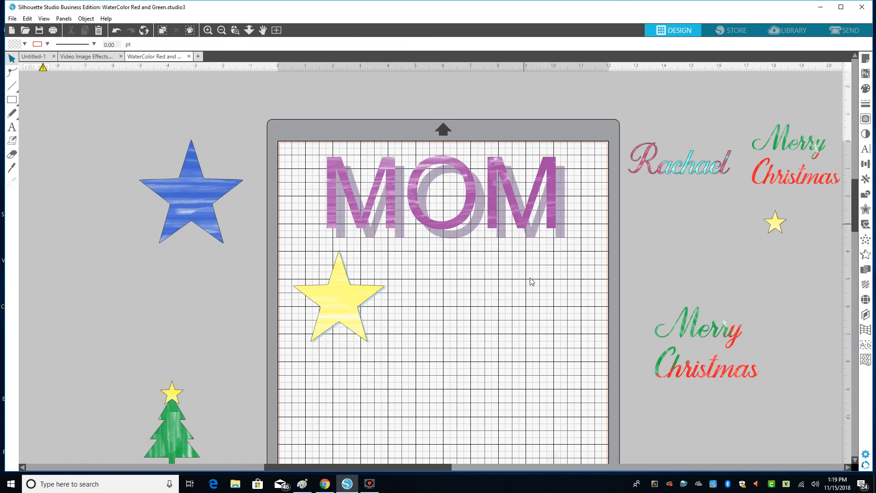